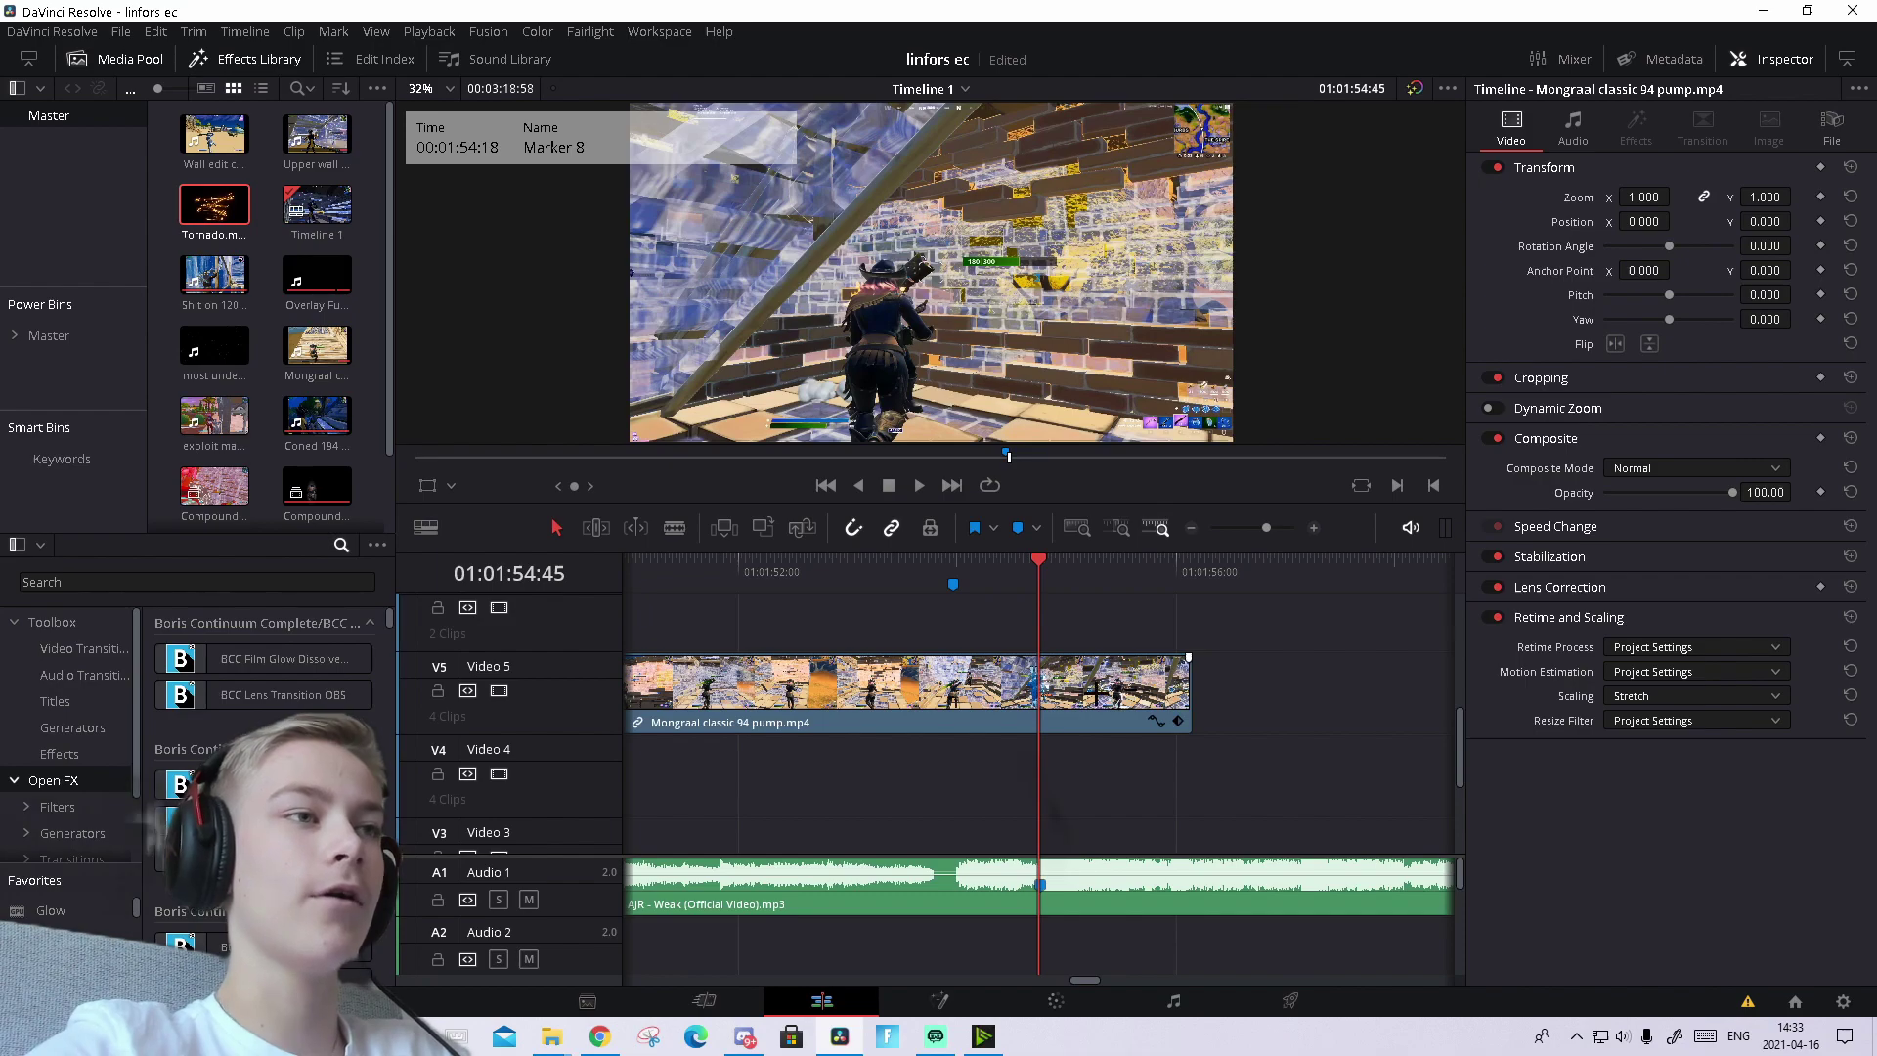
- Open the retime curve of the Mongraal classic 94 pump clip and display Retime Speed instead of Retime Frame
{"action": "right_click", "coordinate": [1087, 692]}
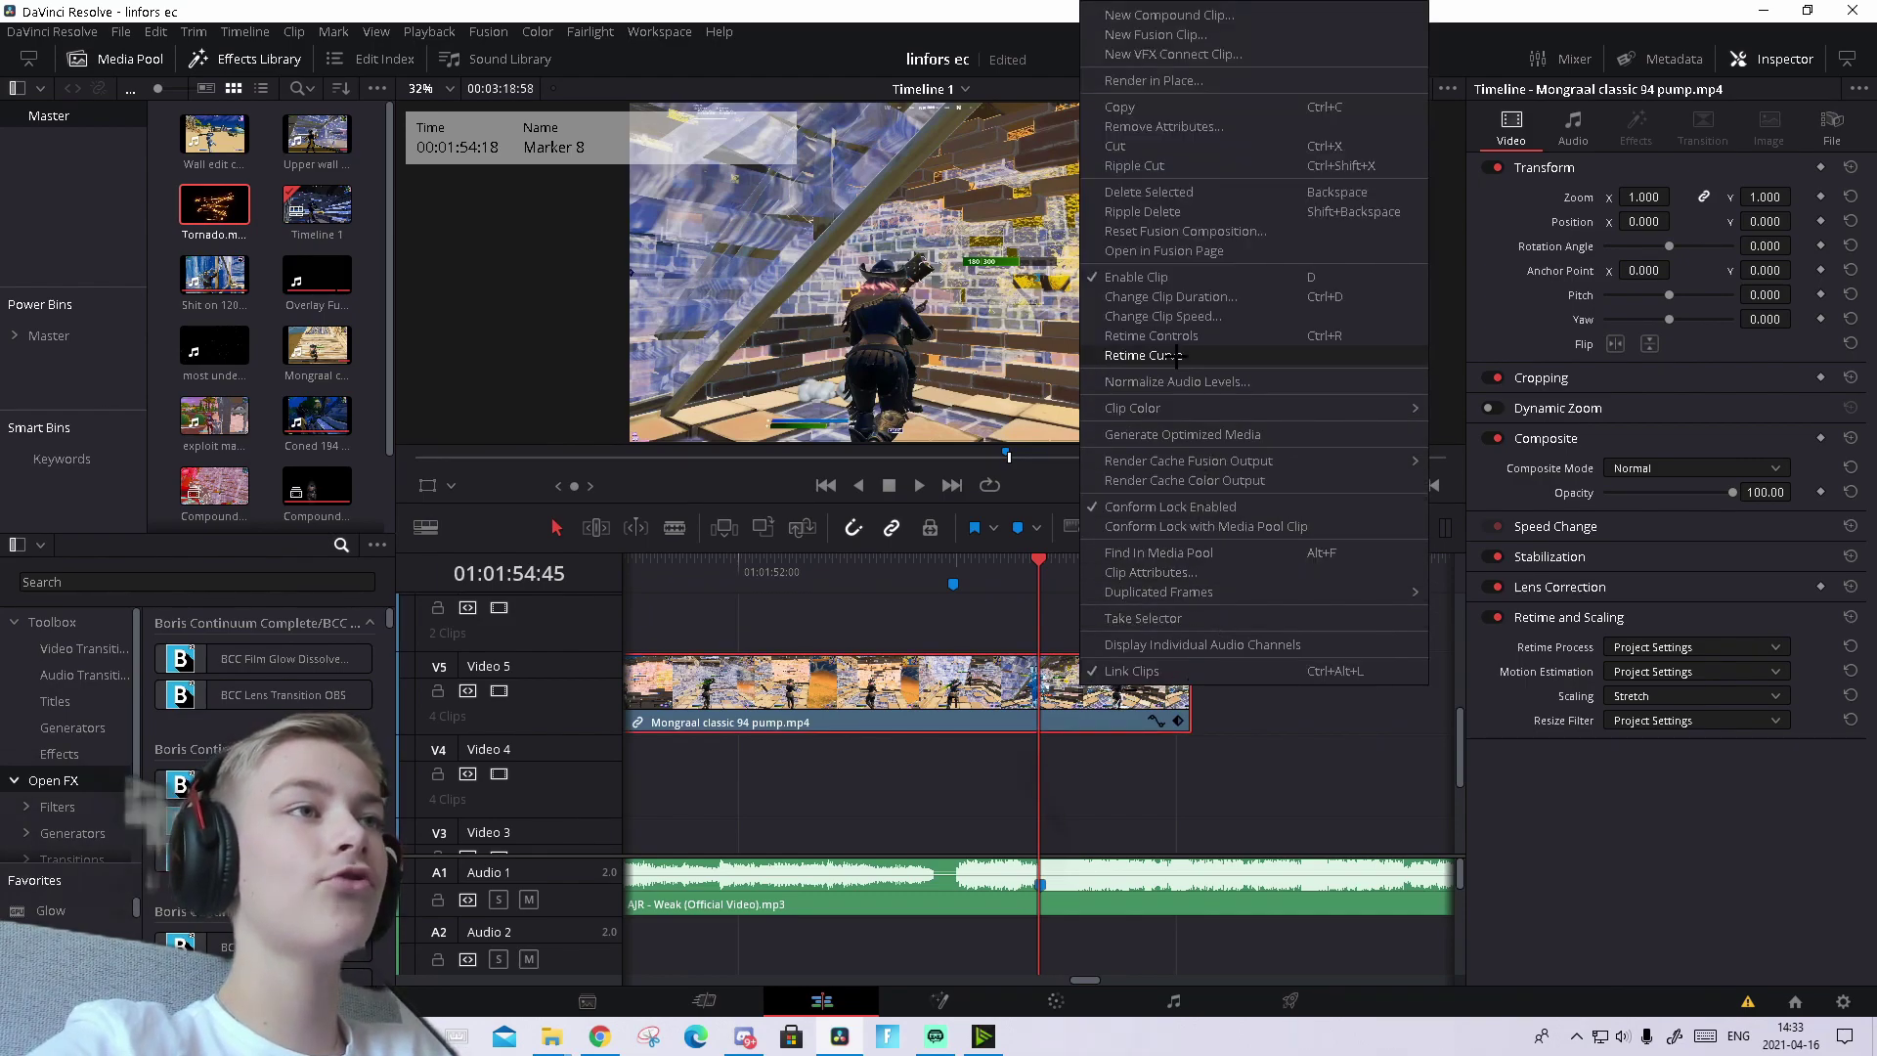
{"action": "left_click", "coordinate": [1213, 355]}
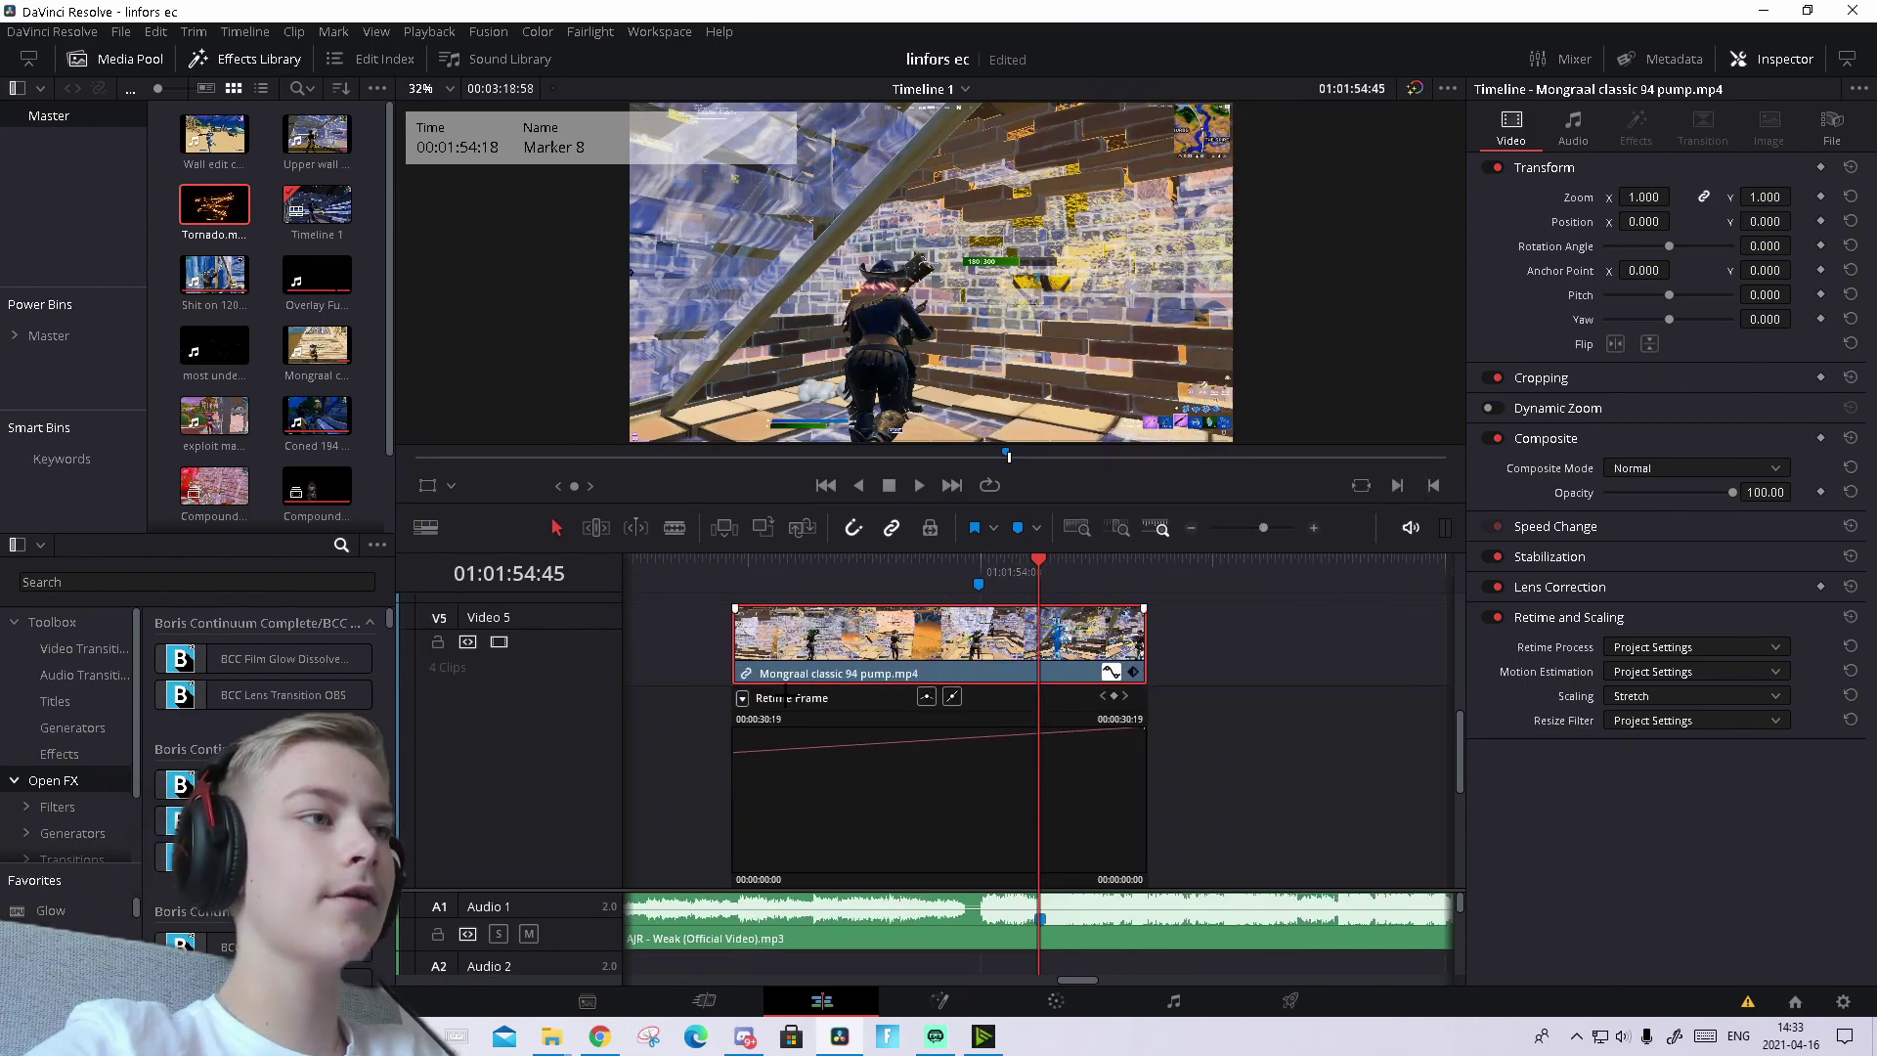
{"action": "left_click", "coordinate": [742, 697]}
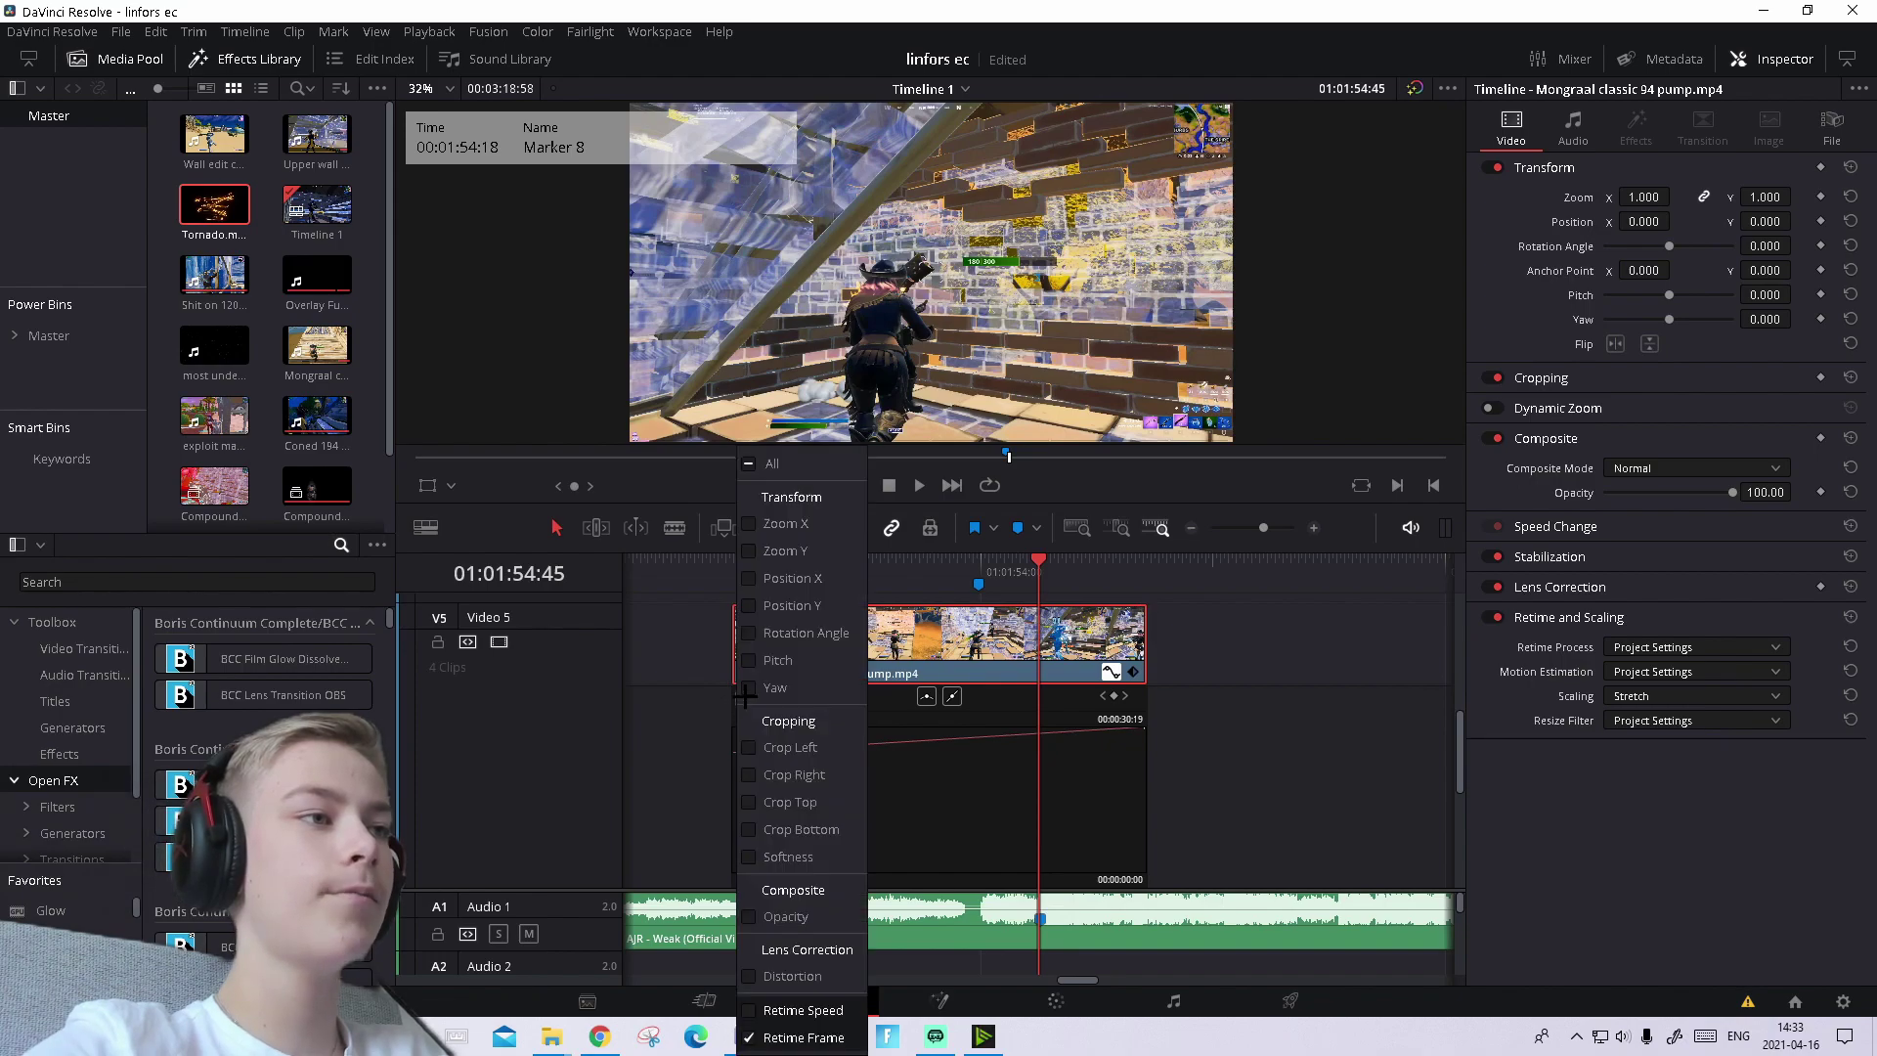
{"action": "left_click", "coordinate": [748, 1009]}
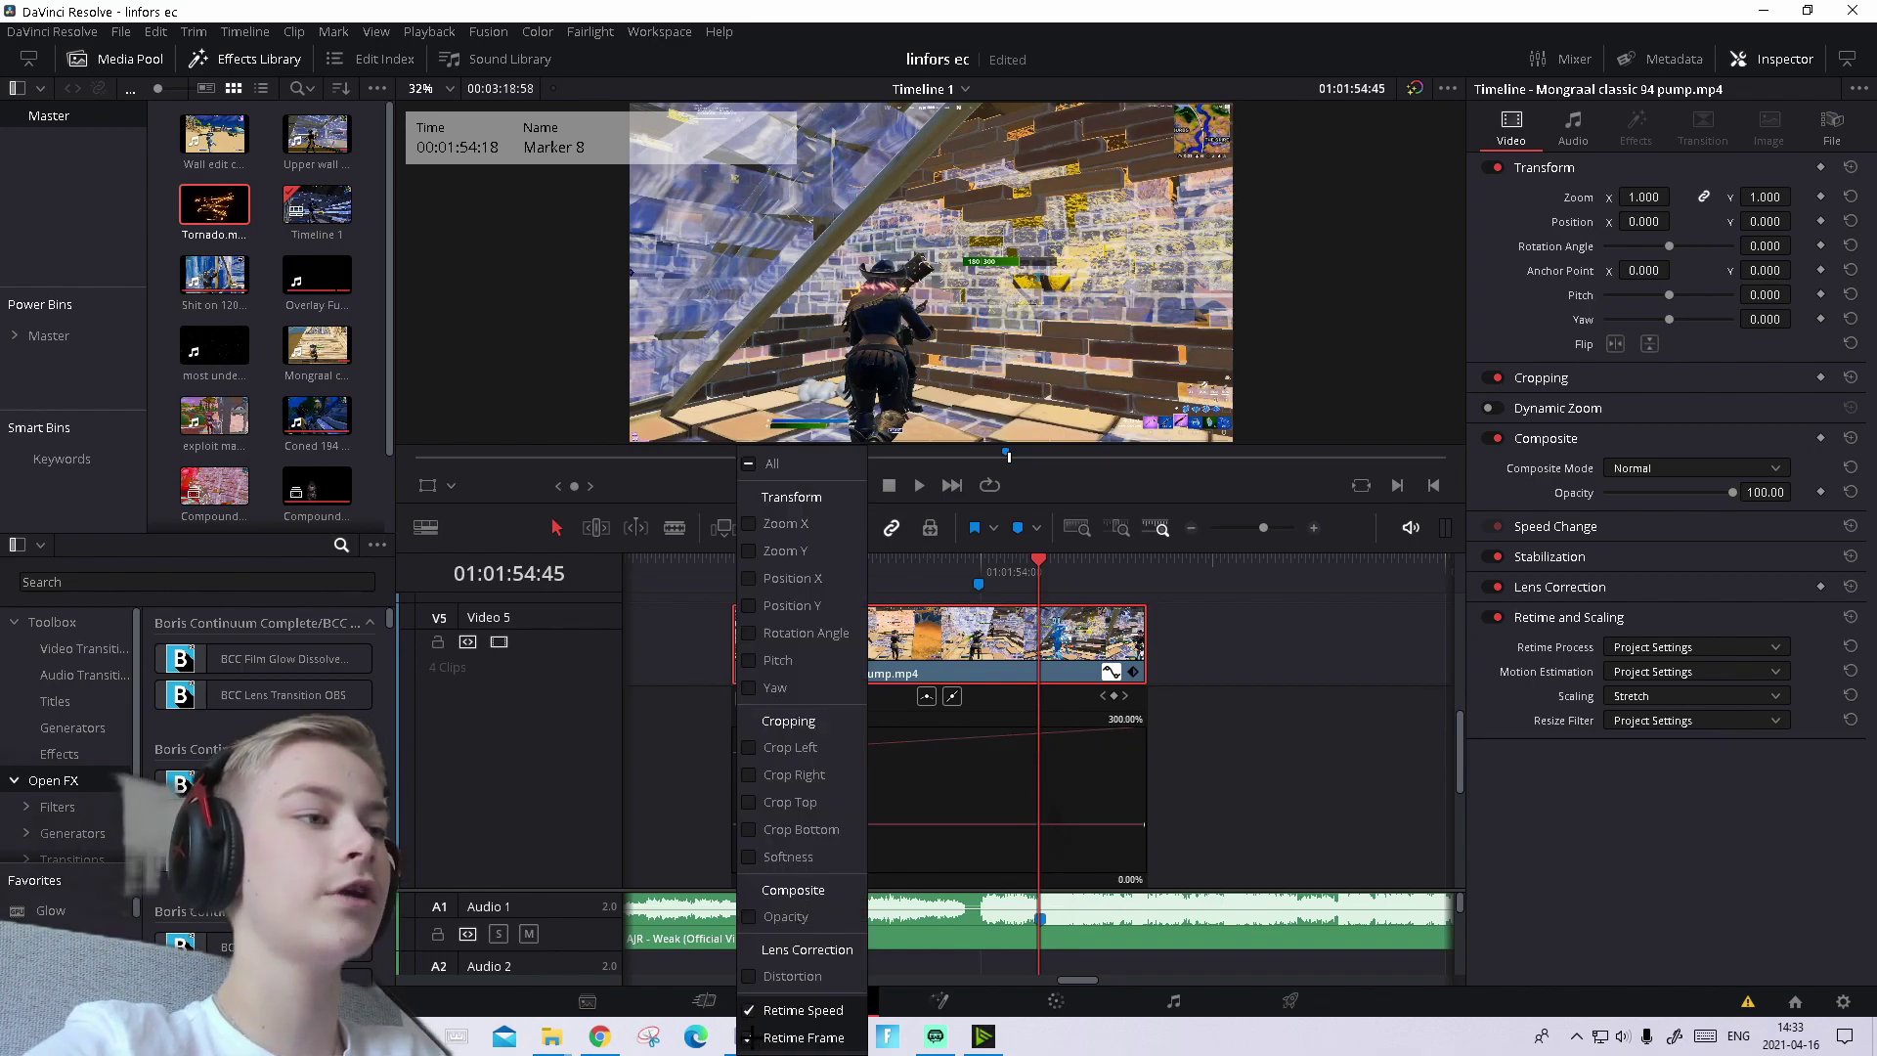
{"action": "left_click", "coordinate": [748, 1037]}
{"action": "left_click", "coordinate": [1018, 784]}
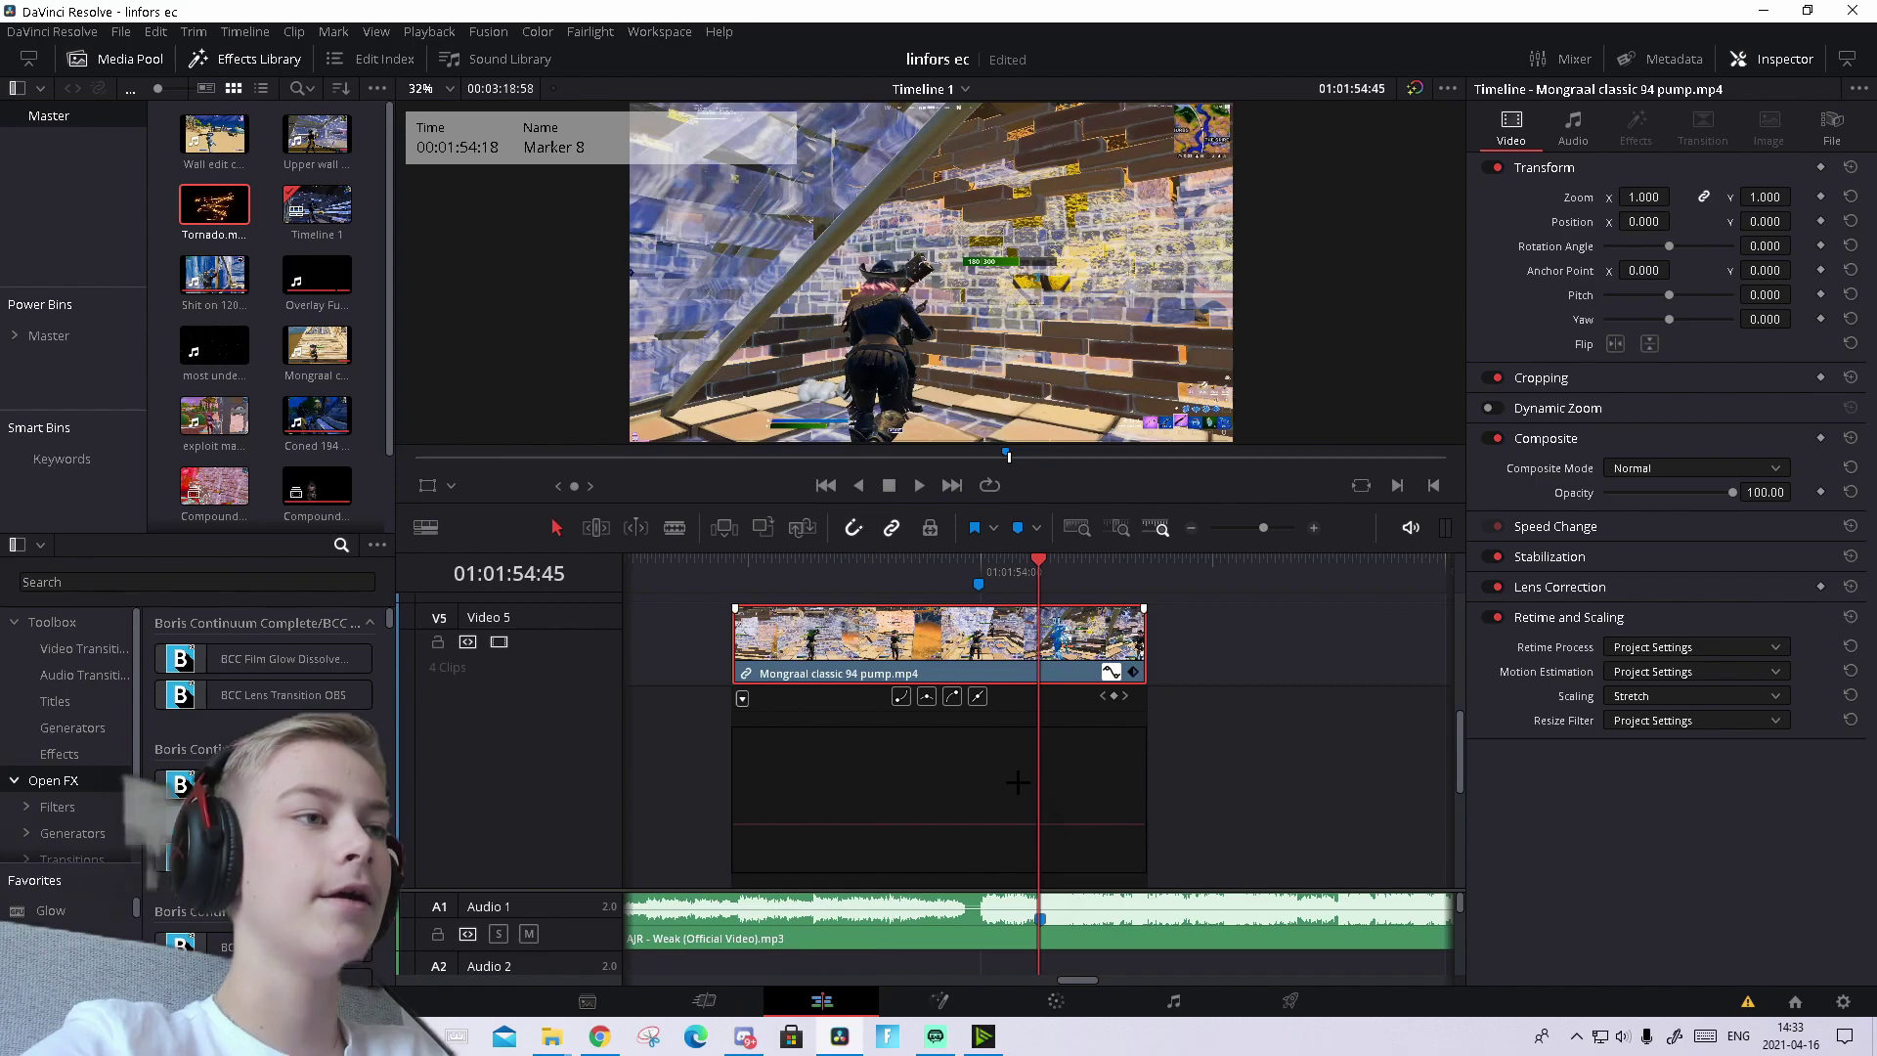
- Add a Retime Speed keyframe at 01:01:54:48, the frame where the pump shot is fired
{"action": "key", "text": "space"}
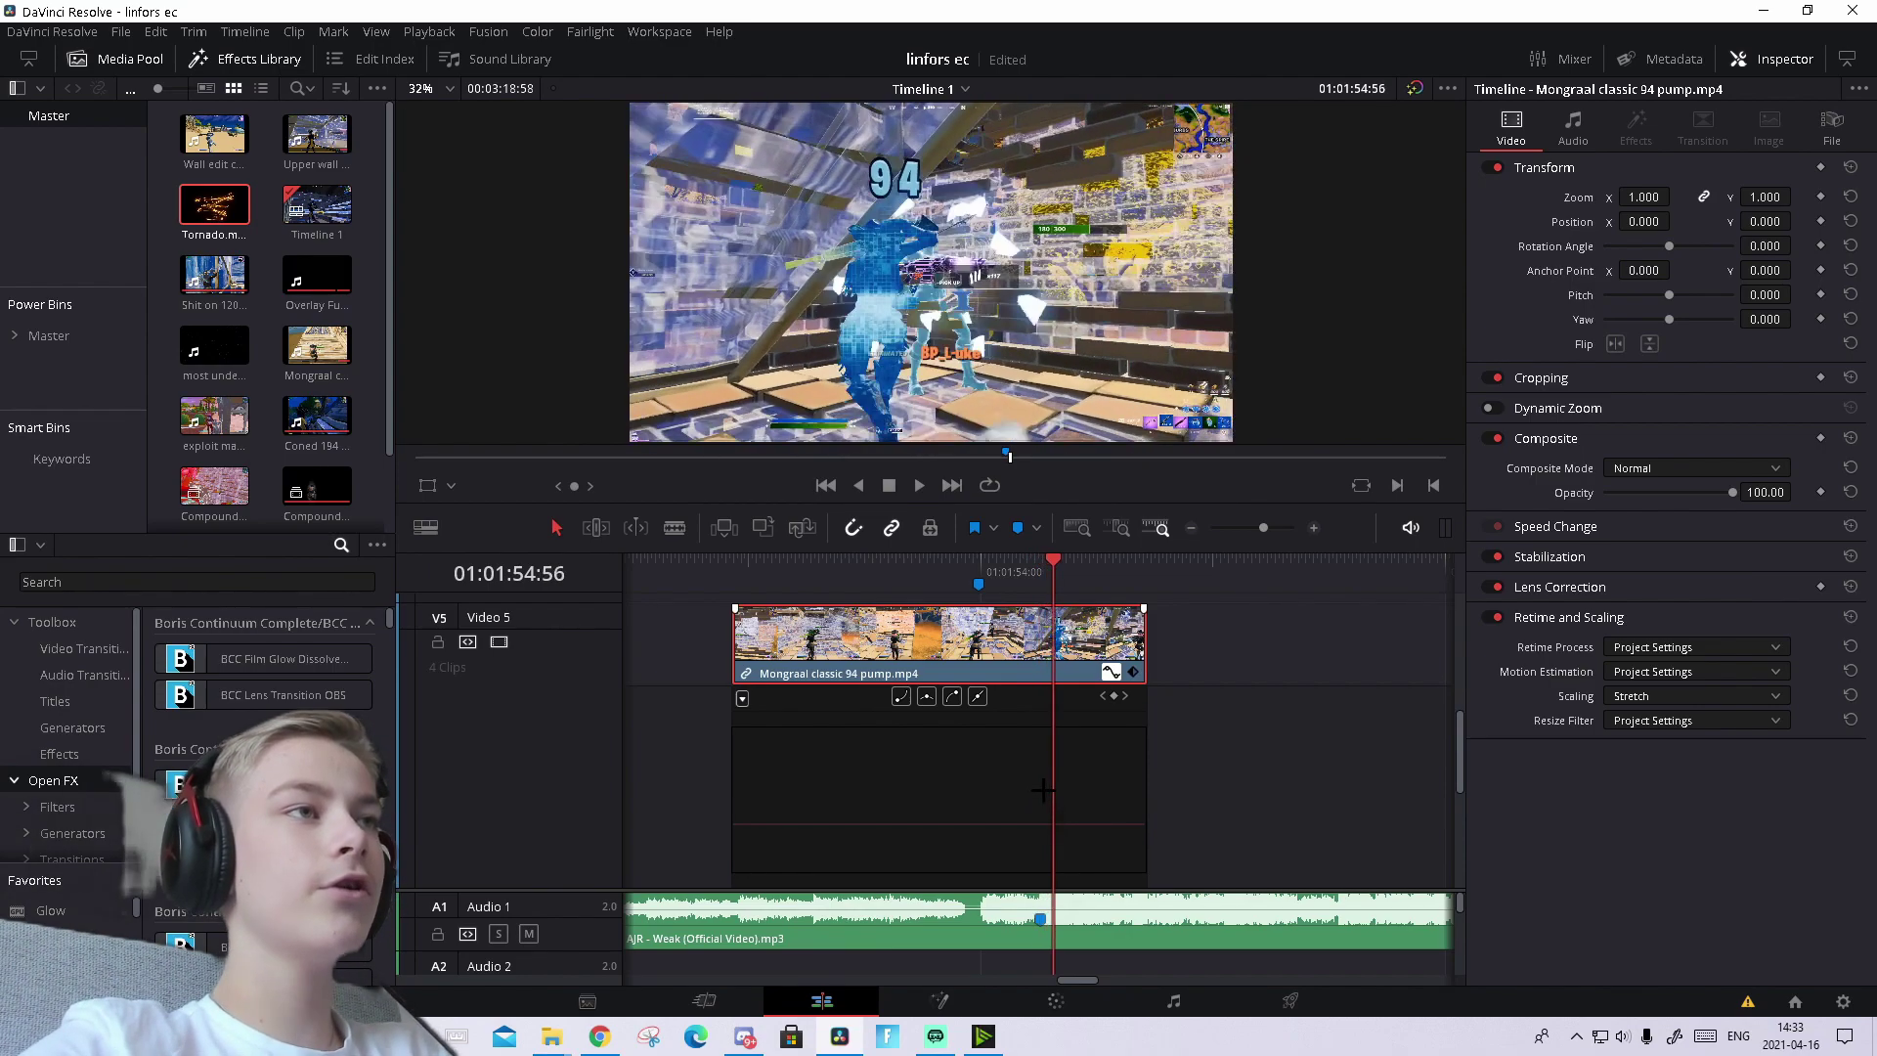
{"action": "key", "text": "Left"}
{"action": "key", "text": "Left"}
{"action": "key", "text": "Left"}
{"action": "key", "text": "Left"}
{"action": "key", "text": "Left"}
{"action": "key", "text": "Left"}
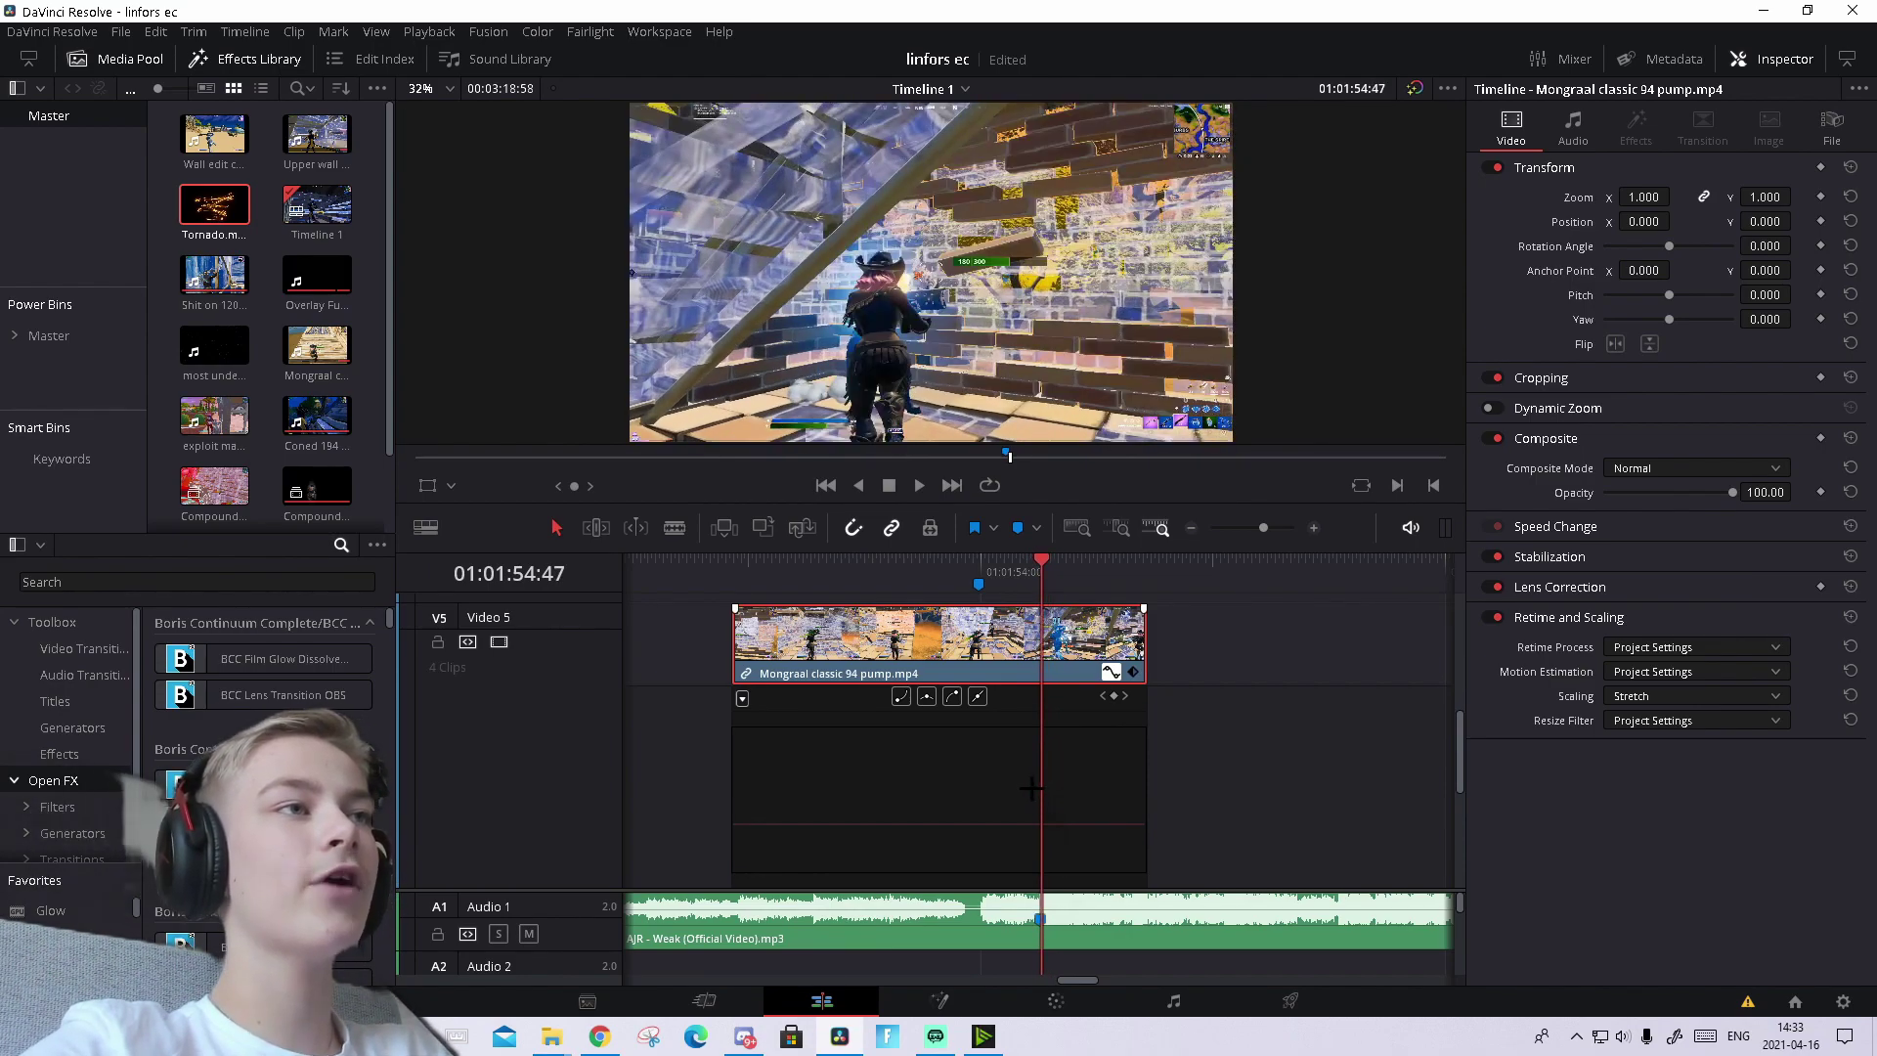
{"action": "key", "text": "Right"}
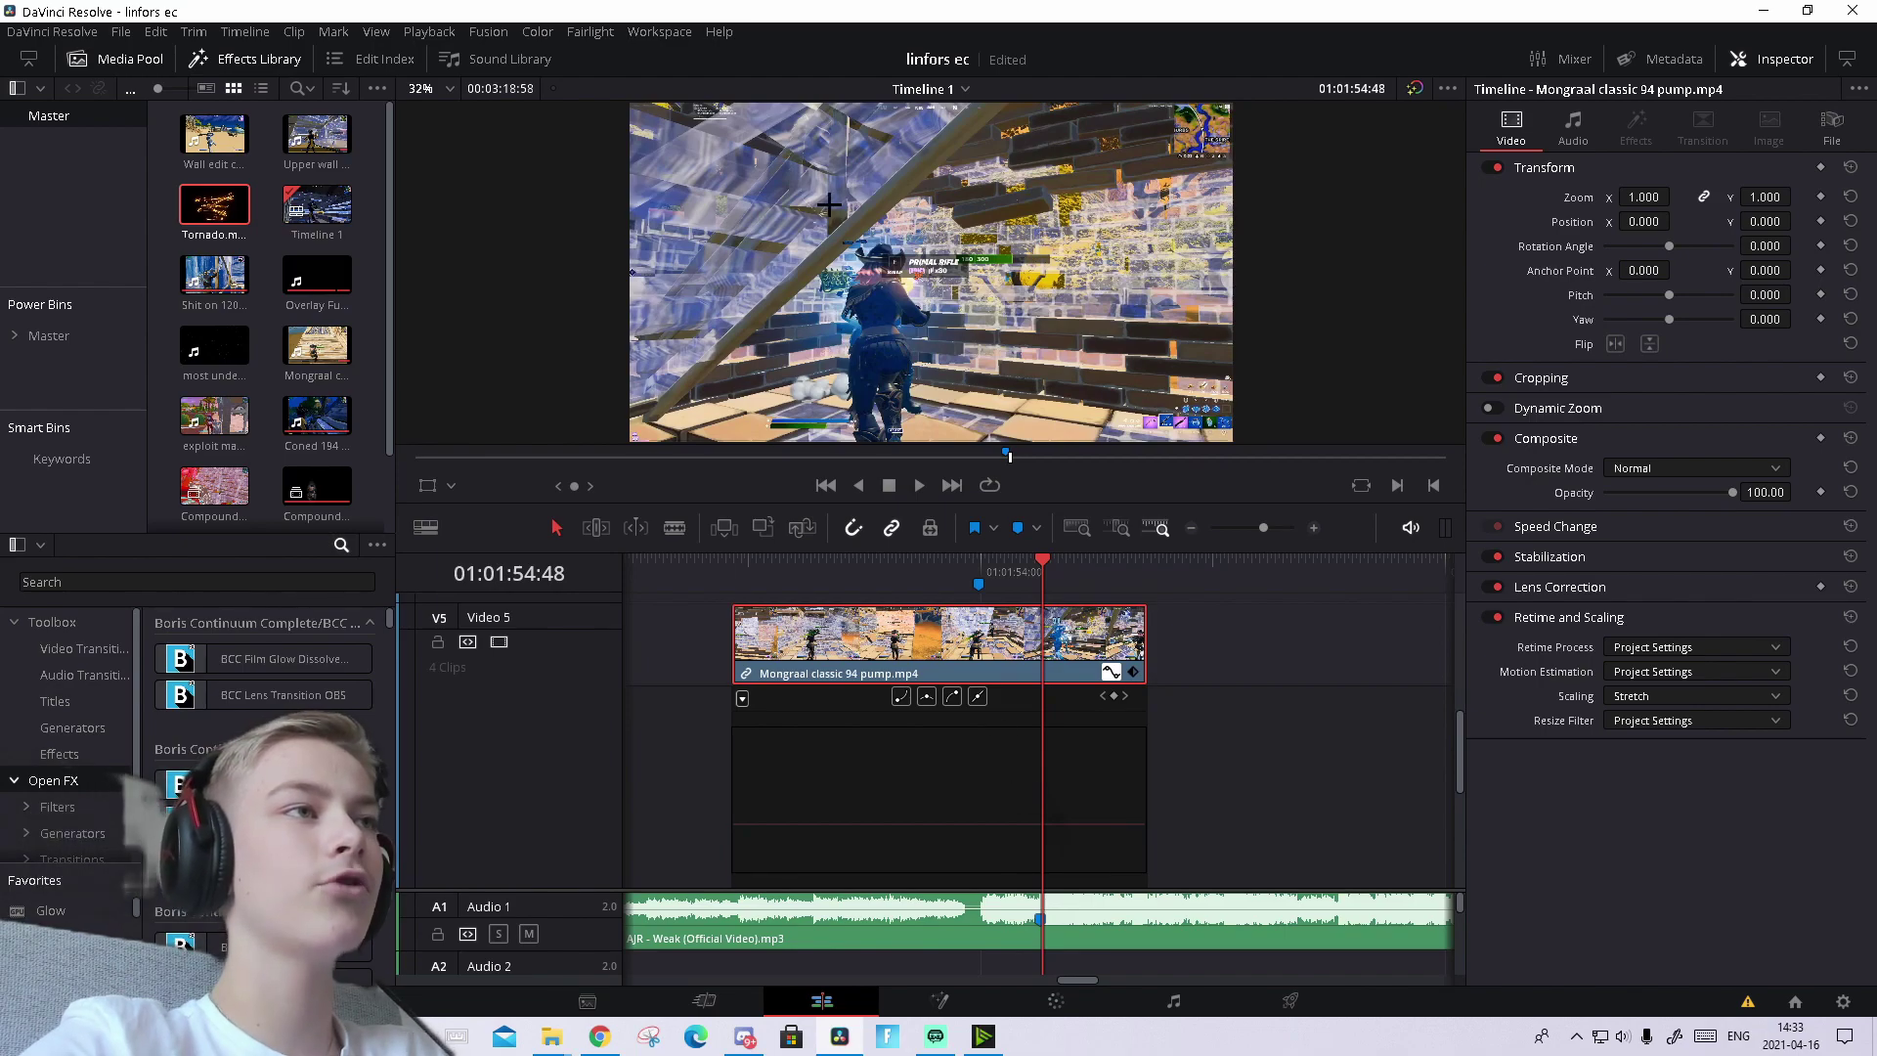
{"action": "scroll", "coordinate": [782, 208], "scroll_direction": "up", "scroll_amount": 2}
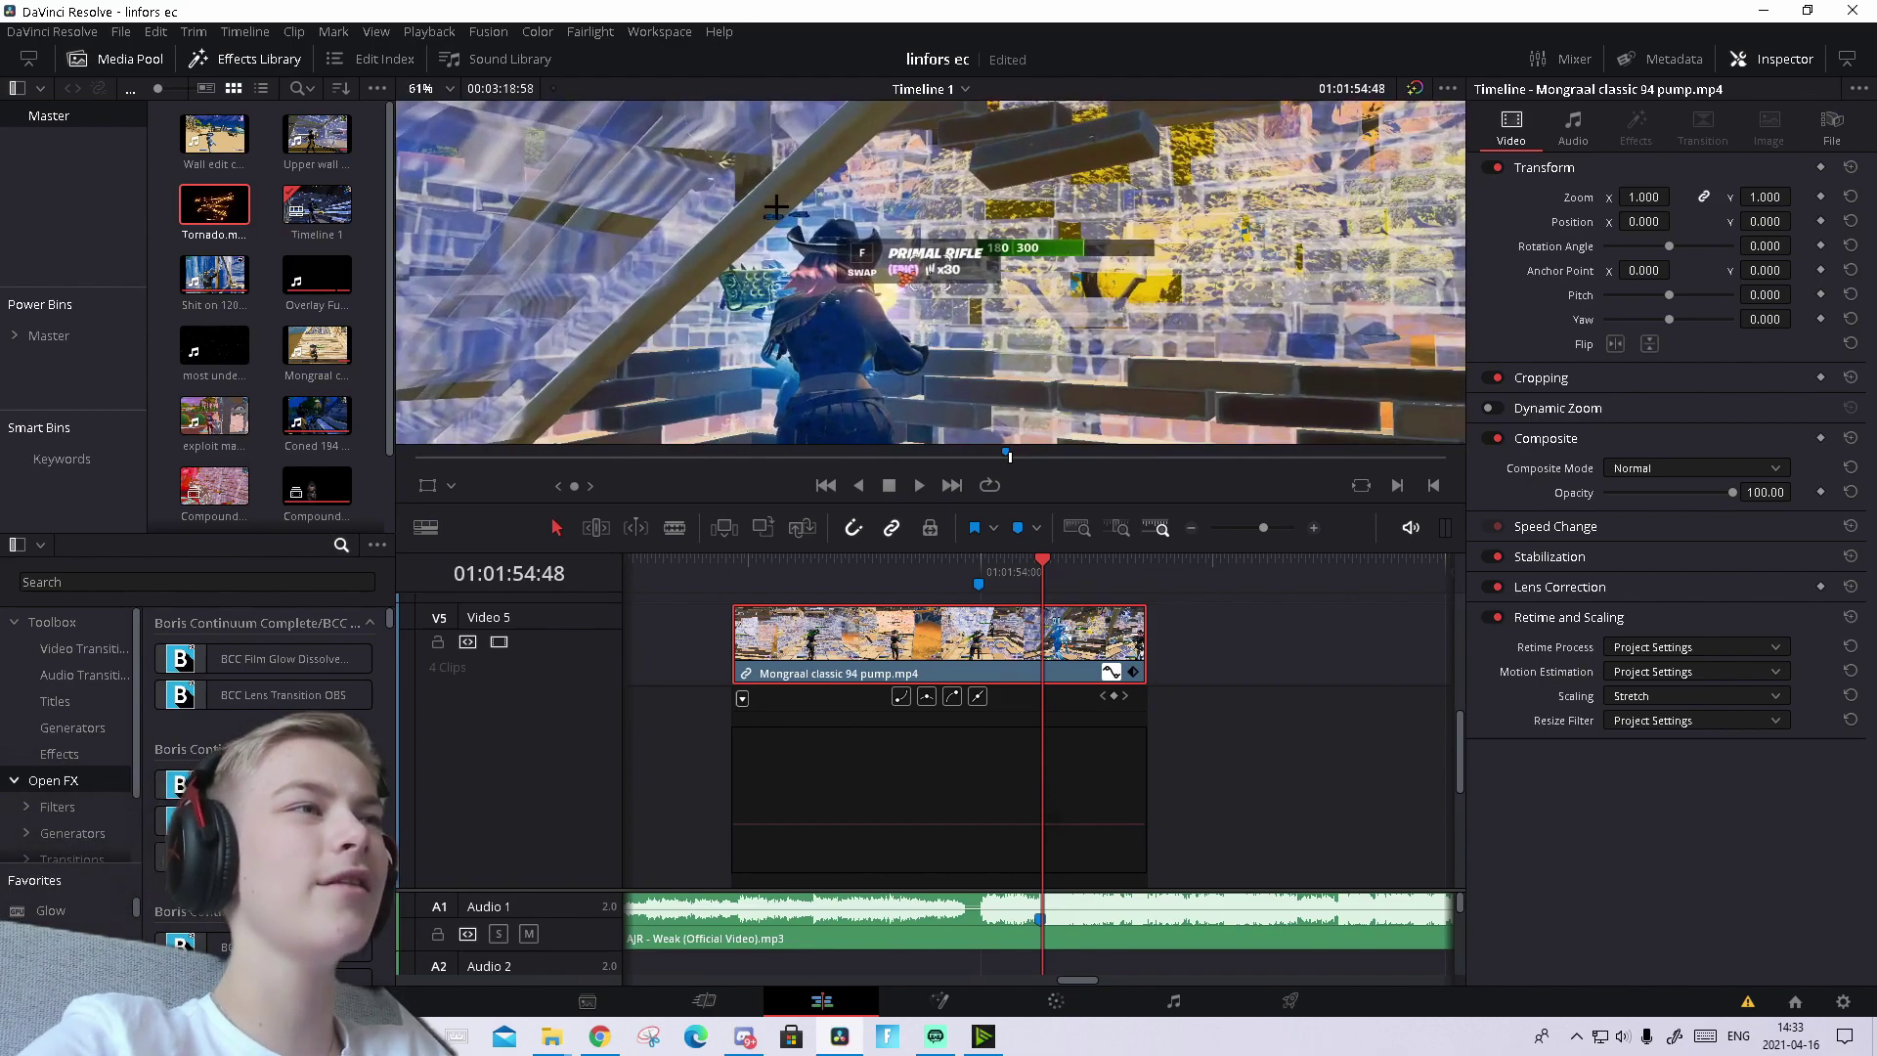
{"action": "scroll", "coordinate": [775, 208], "scroll_direction": "down", "scroll_amount": 2}
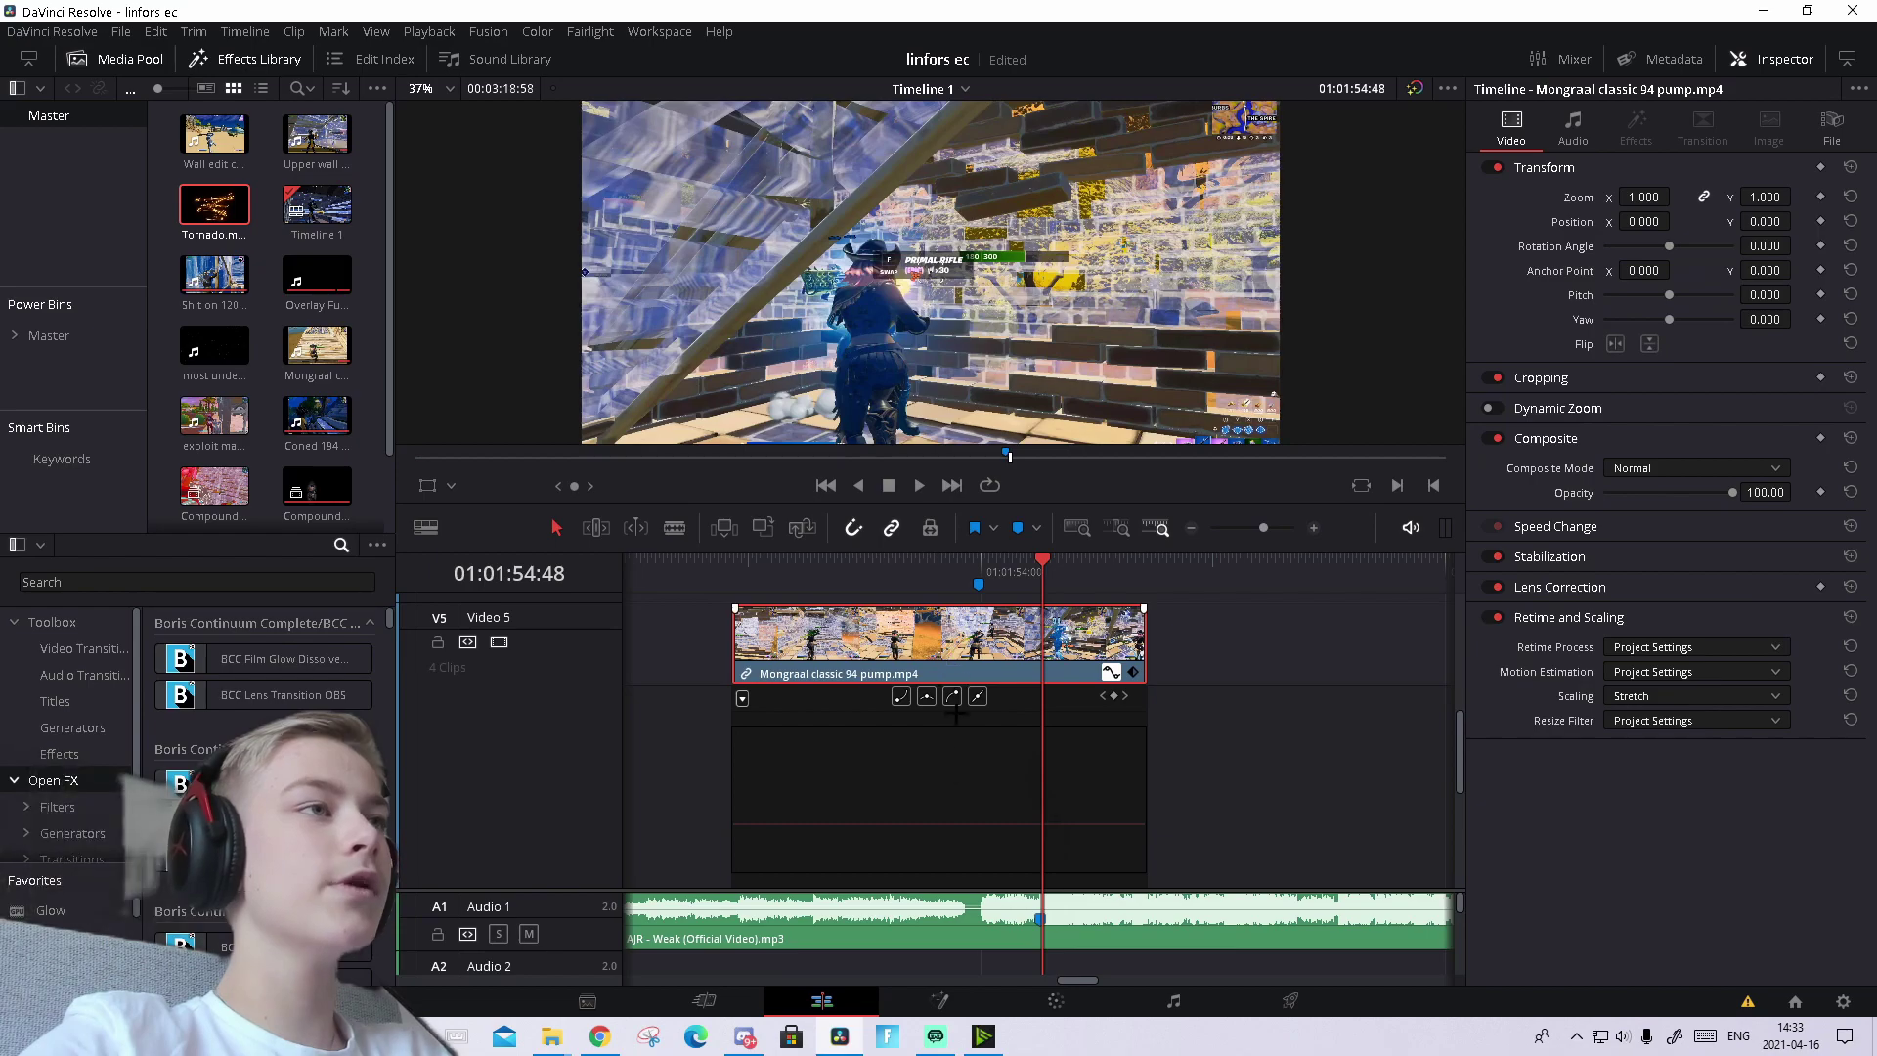
{"action": "left_click", "coordinate": [990, 826]}
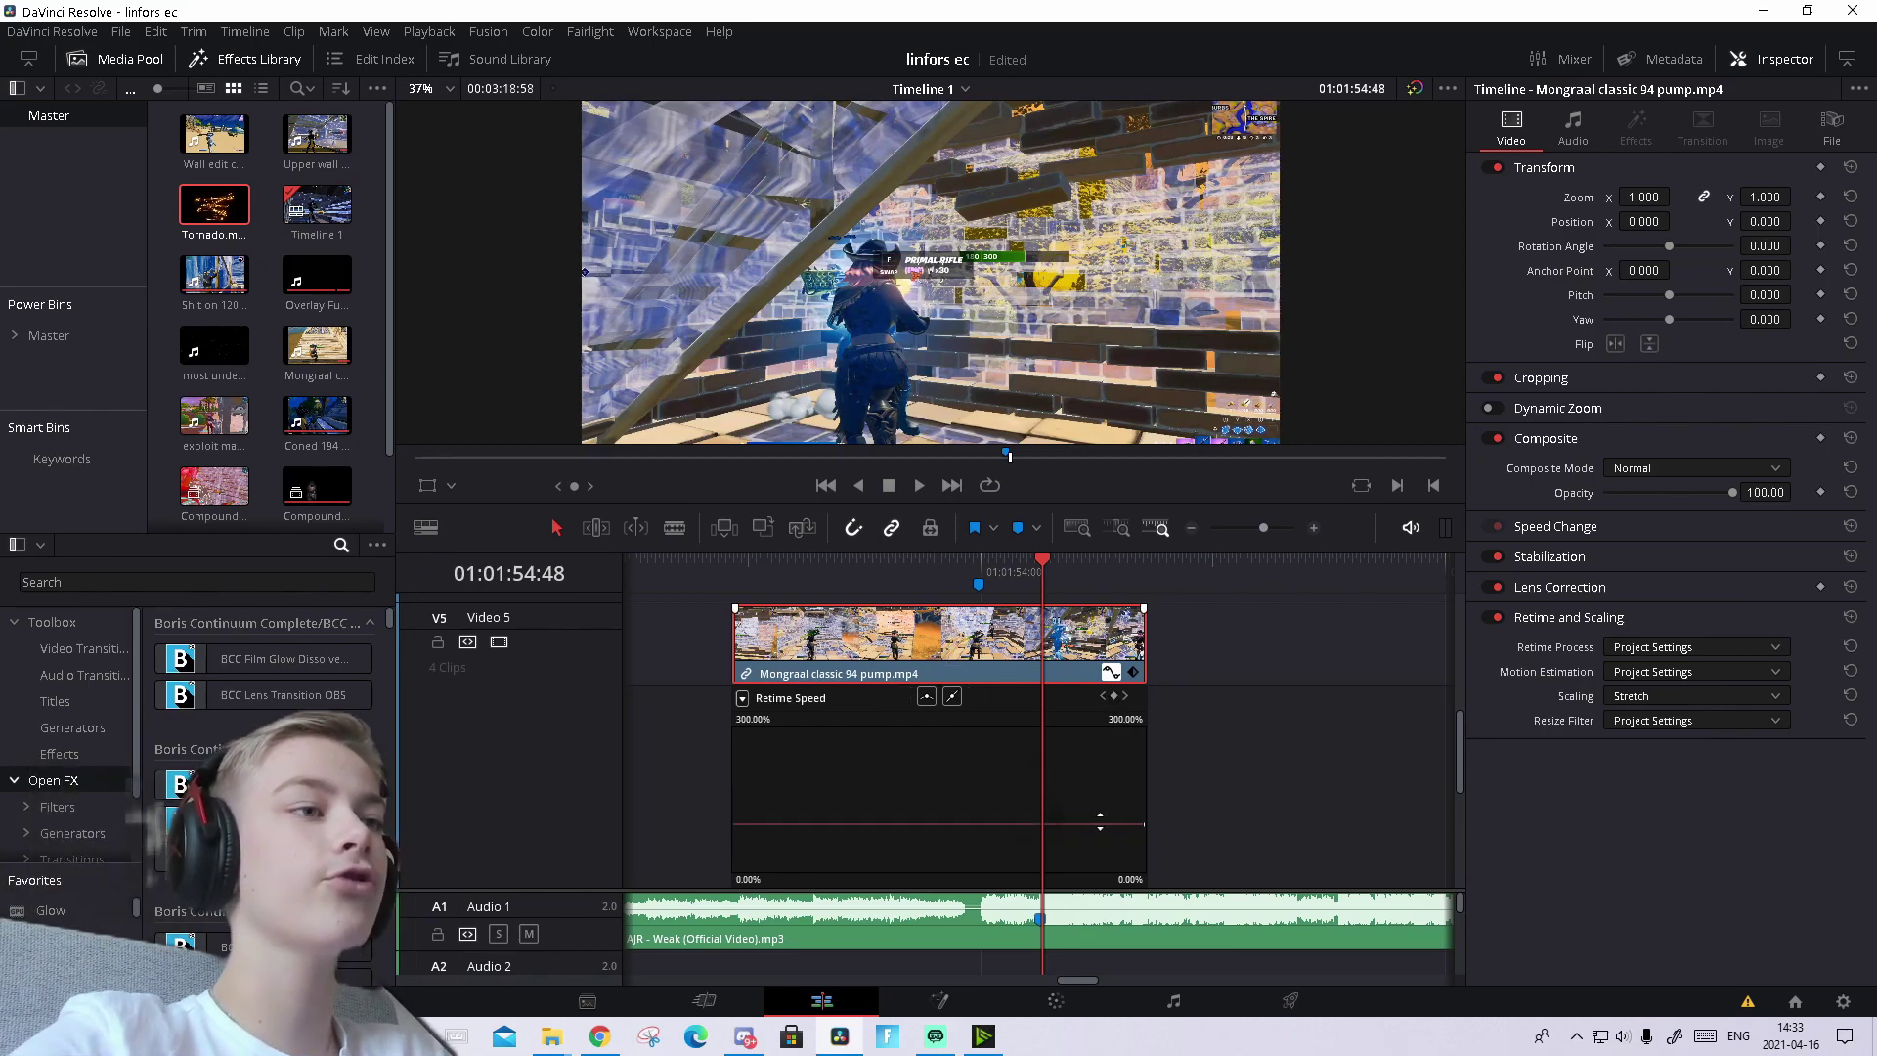
{"action": "left_click", "coordinate": [1113, 696]}
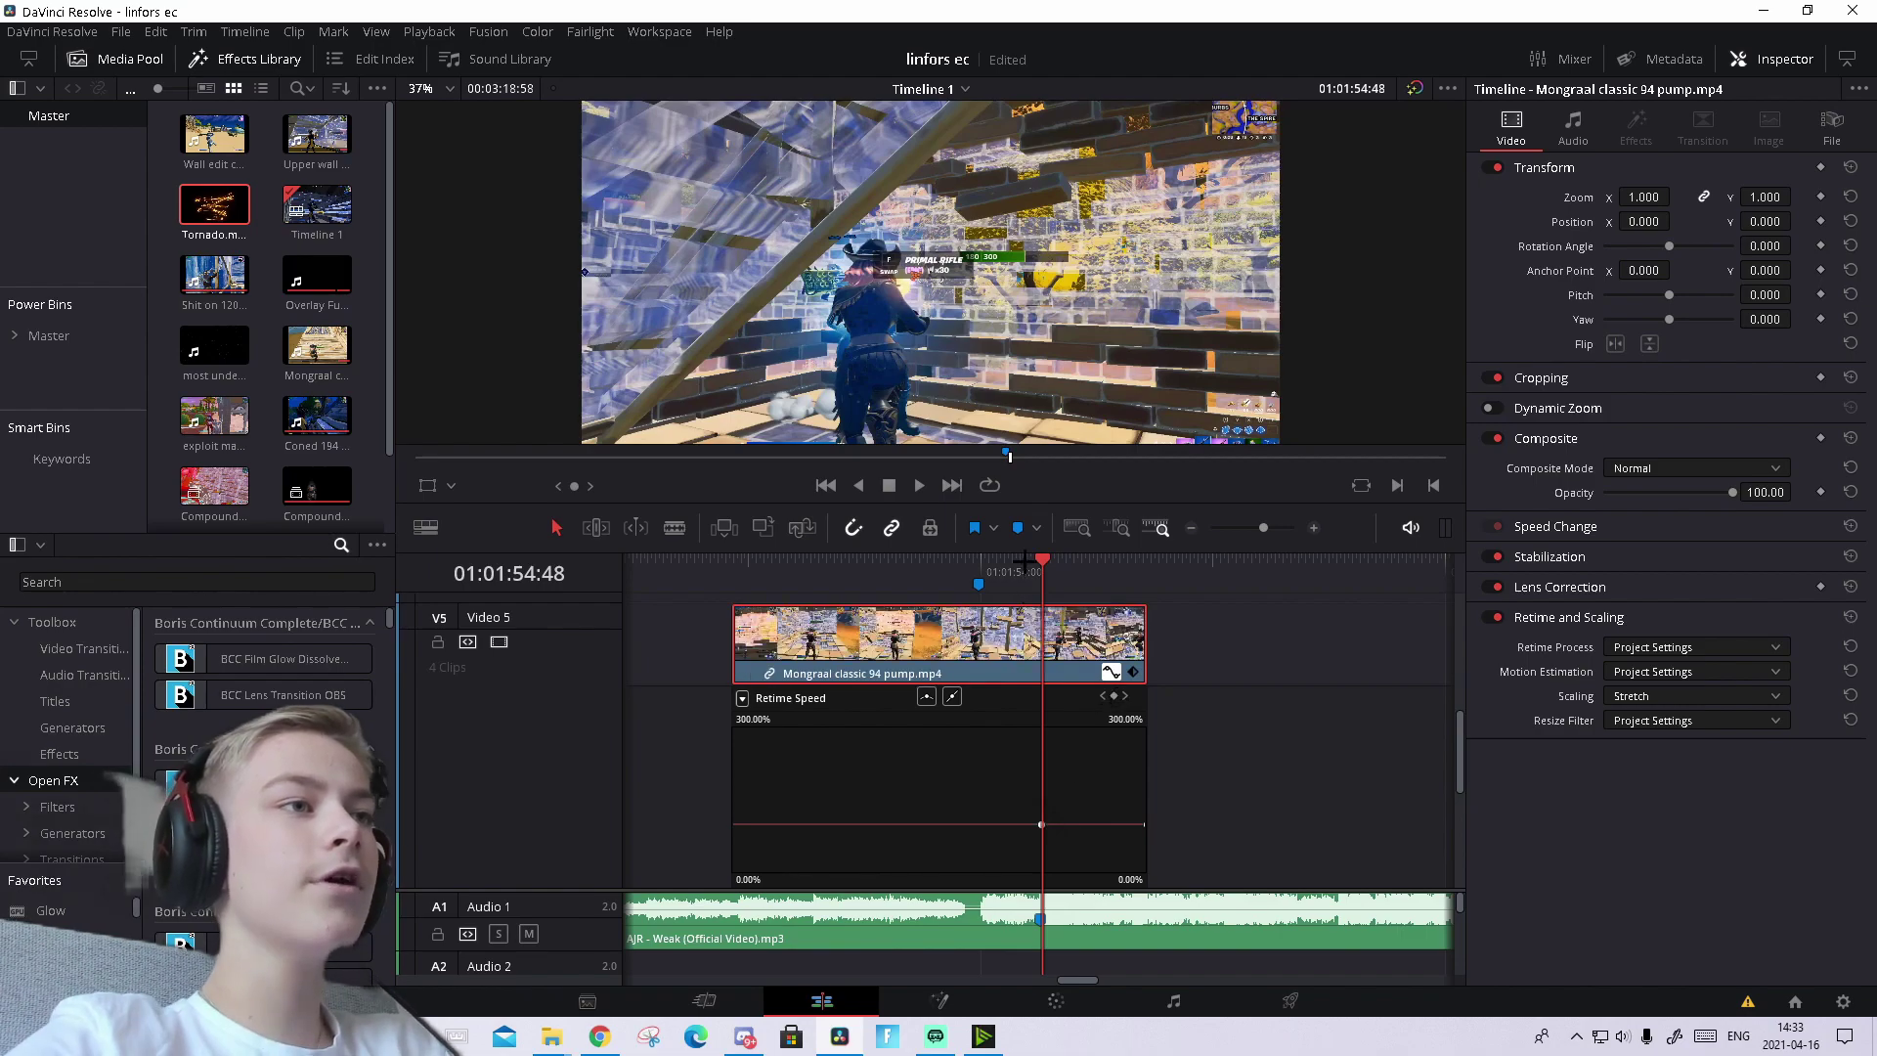
- Position the playhead at 01:01:54:15, just before the opponent appears behind the opening wall
{"action": "left_click_drag", "start_coordinate": [1035, 567], "coordinate": [1022, 571]}
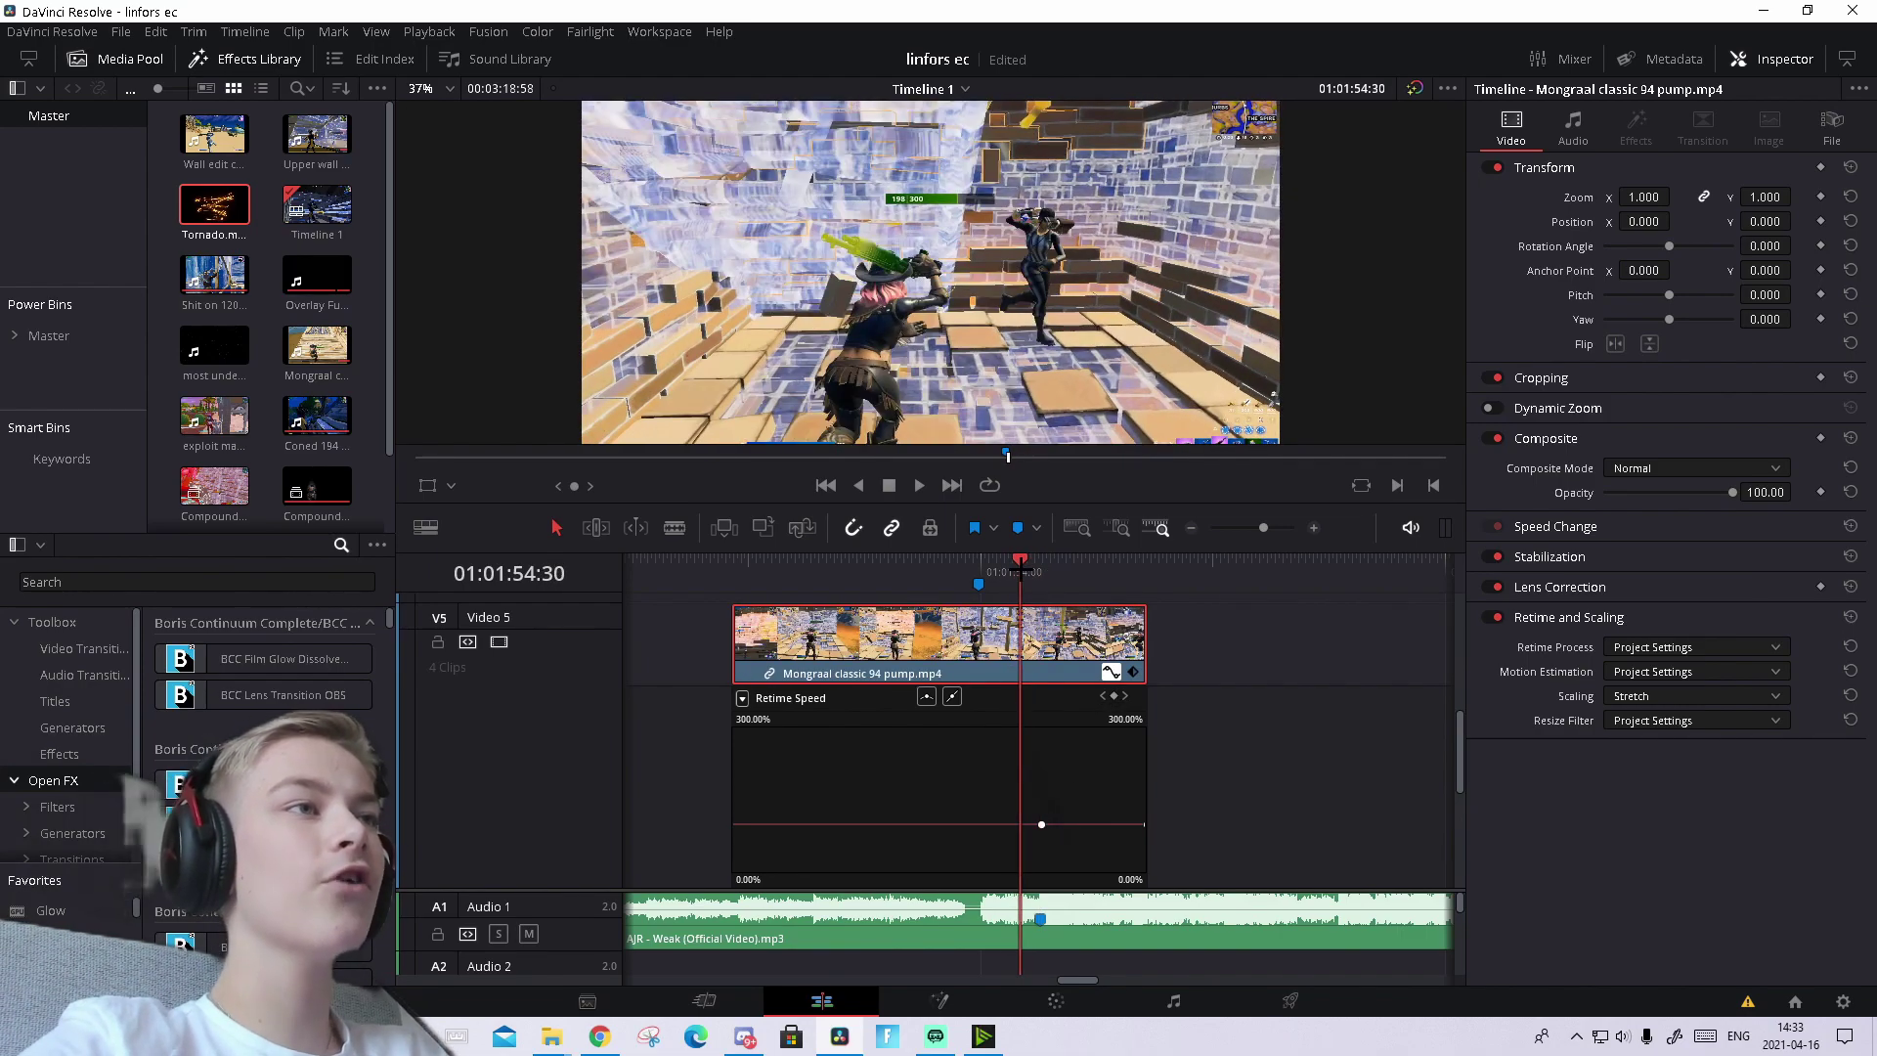
{"action": "key", "text": "Left"}
{"action": "key", "text": "Left"}
{"action": "key", "text": "Left"}
{"action": "key", "text": "Left"}
{"action": "key", "text": "Left"}
{"action": "key", "text": "Left"}
{"action": "key", "text": "Left"}
{"action": "key", "text": "Left"}
{"action": "key", "text": "Left"}
{"action": "key", "text": "Left"}
{"action": "key", "text": "Left"}
{"action": "key", "text": "Left"}
{"action": "key", "text": "Left"}
{"action": "key", "text": "Left"}
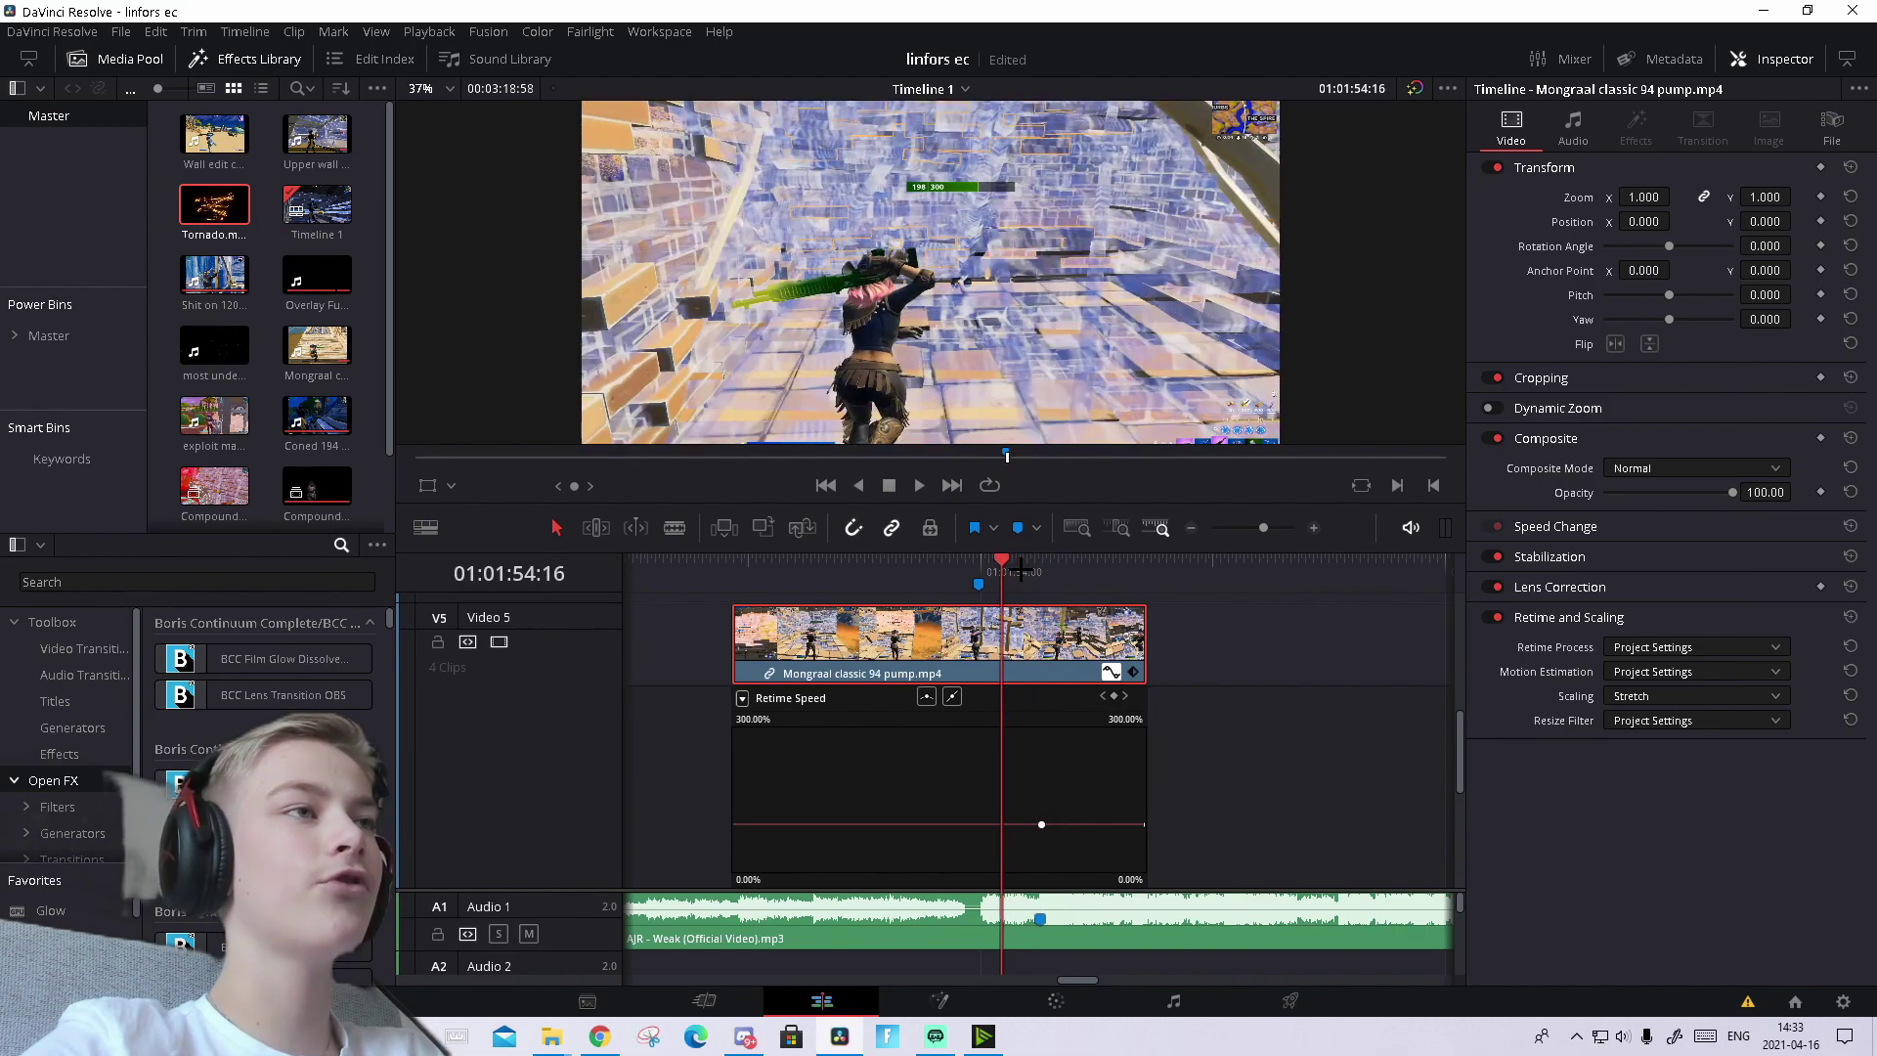
{"action": "key", "text": "Left"}
{"action": "key", "text": "Left"}
{"action": "key", "text": "Left"}
{"action": "key", "text": "Left"}
{"action": "key", "text": "Left"}
{"action": "key", "text": "Left"}
{"action": "key", "text": "Right"}
{"action": "key", "text": "Right"}
{"action": "key", "text": "Right"}
{"action": "key", "text": "Right"}
{"action": "key", "text": "Right"}
{"action": "key", "text": "Right"}
{"action": "key", "text": "Right"}
{"action": "key", "text": "Left"}
{"action": "key", "text": "Left"}
{"action": "key", "text": "Left"}
{"action": "key", "text": "Right"}
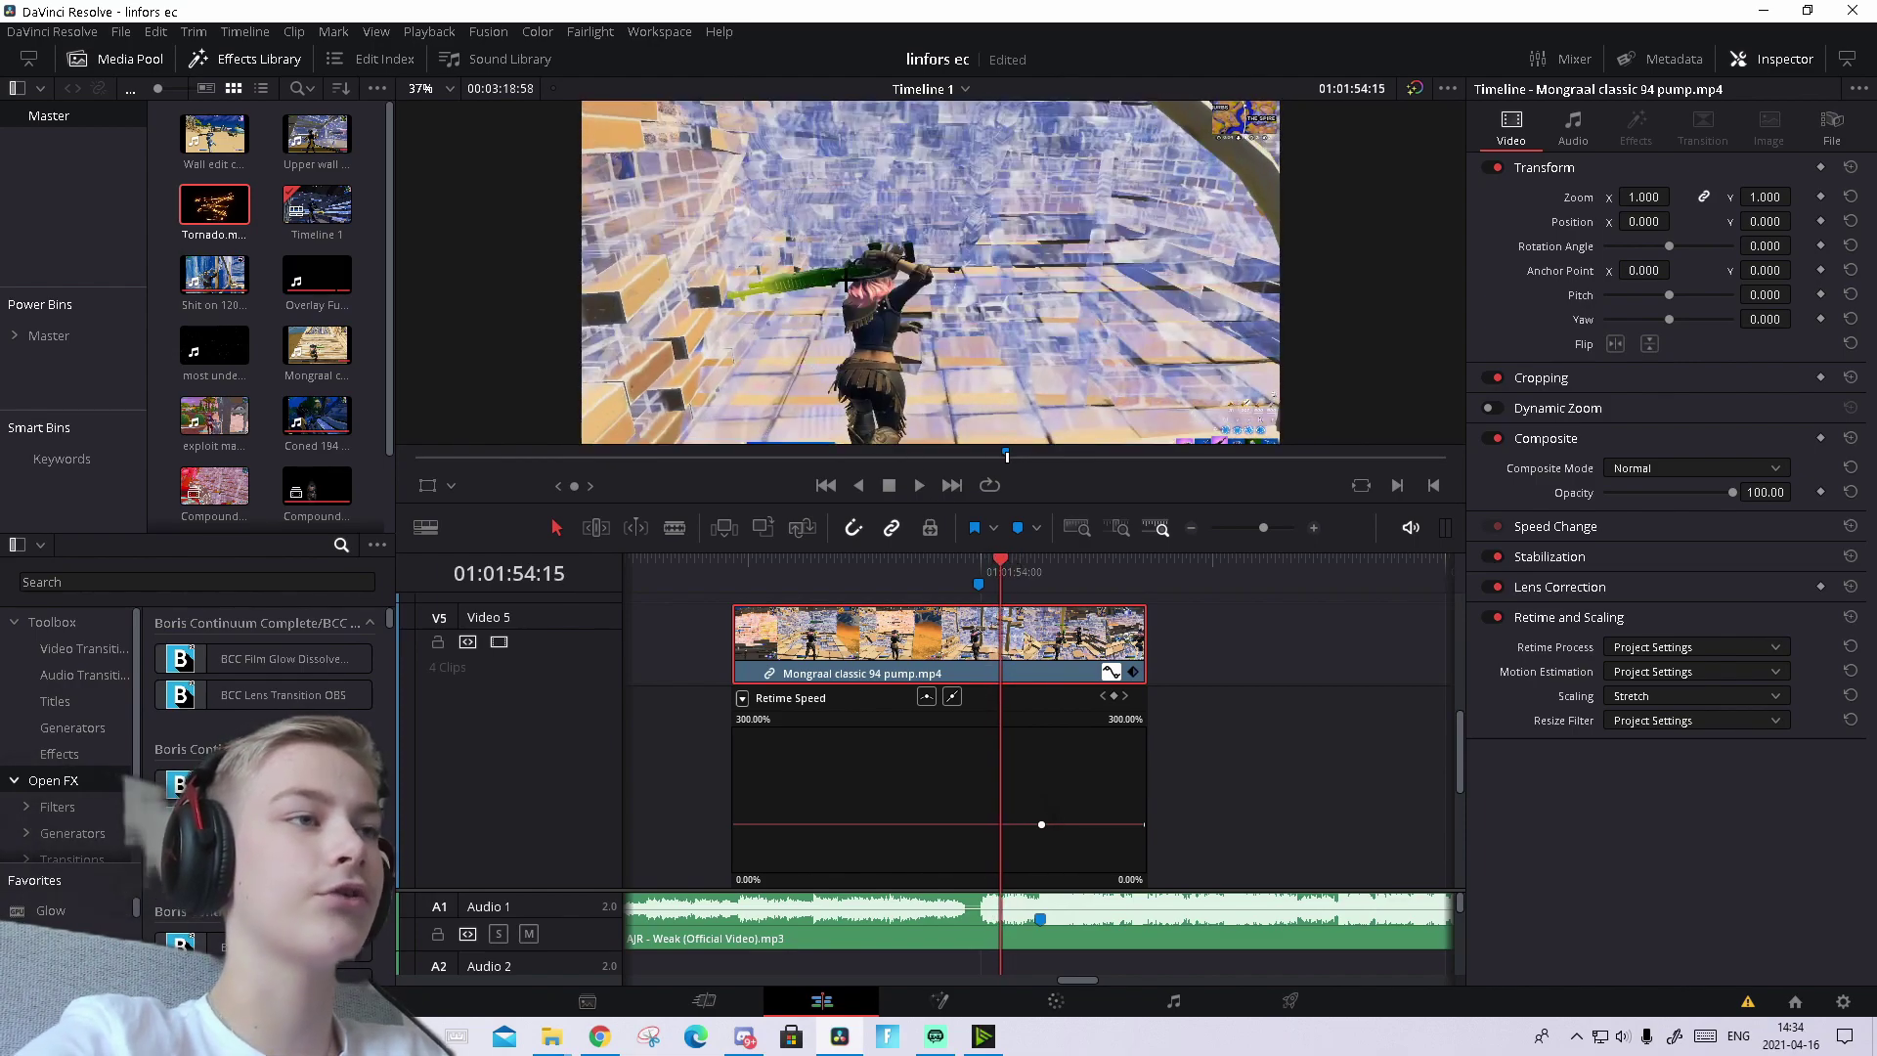
{"action": "key", "text": "Left"}
{"action": "key", "text": "Right"}
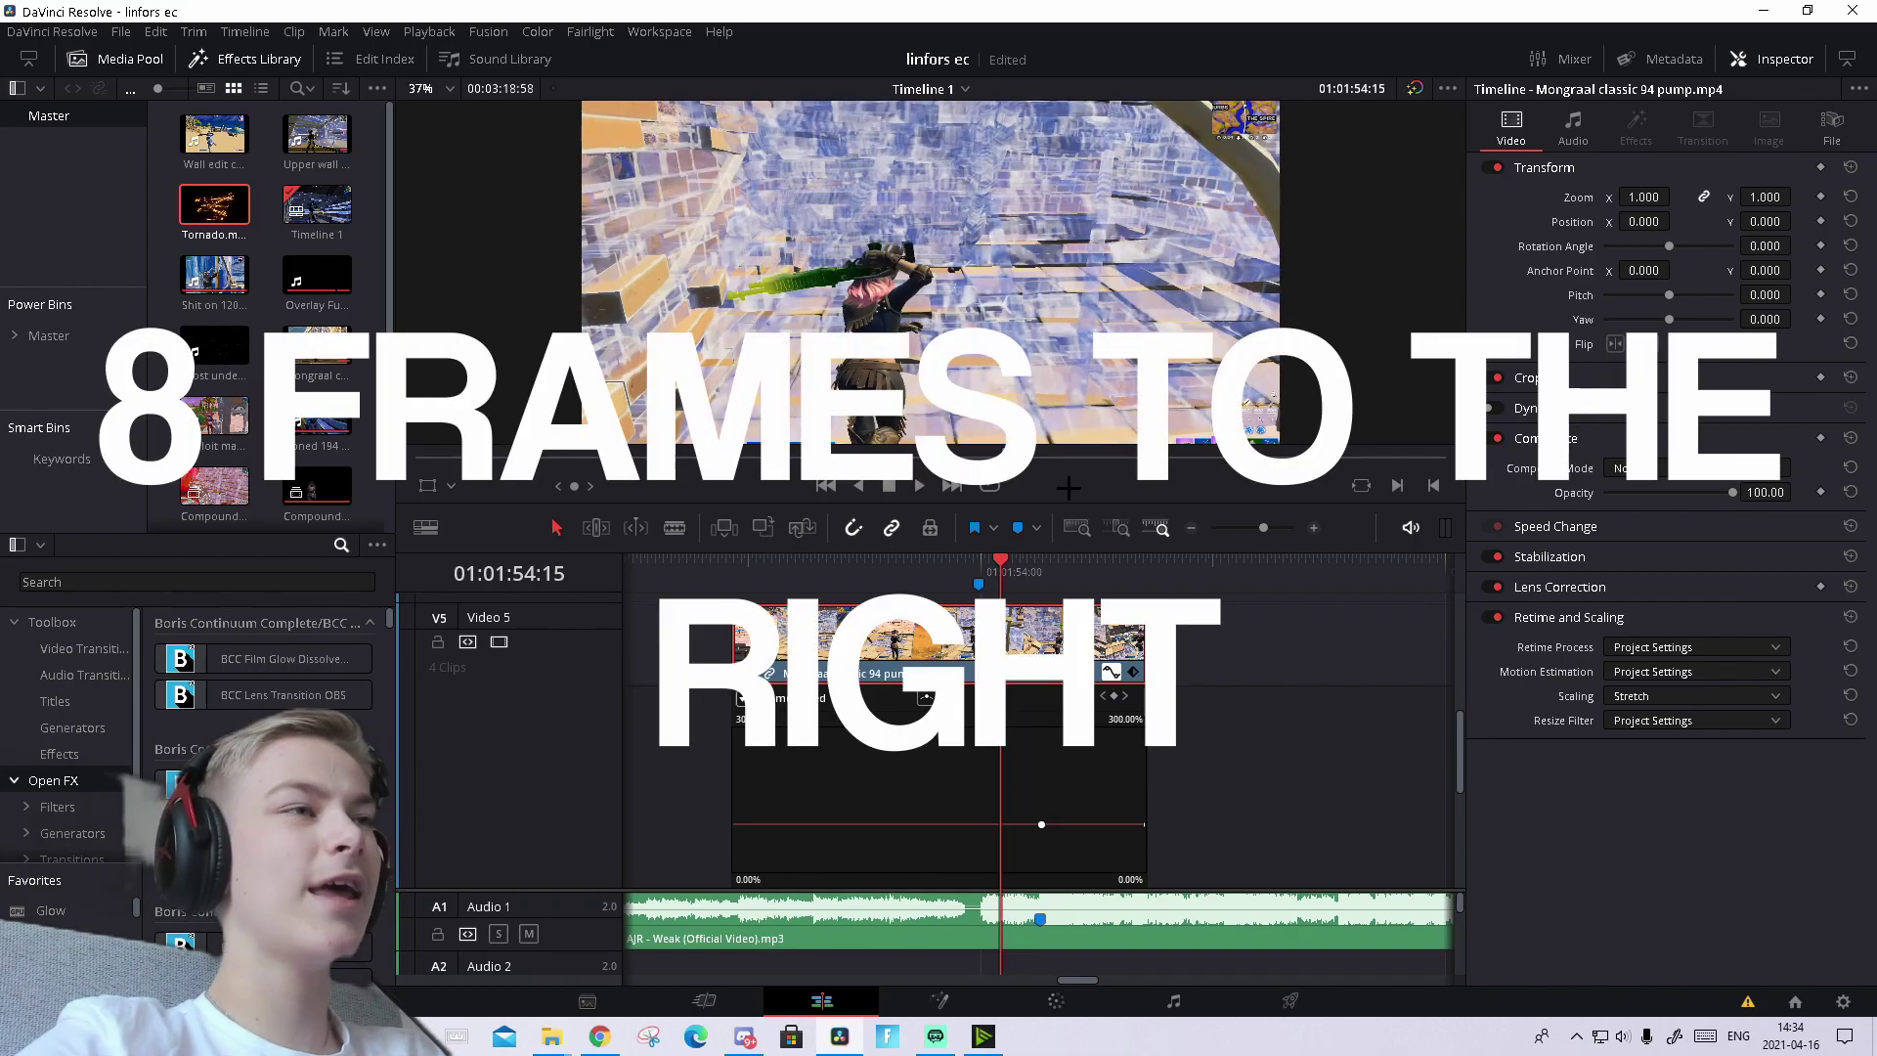
- Move eight frames forward to 01:01:54:23 and add a Retime Speed keyframe there
{"action": "key", "text": "Right"}
{"action": "key", "text": "Right"}
{"action": "key", "text": "Right"}
{"action": "key", "text": "Right"}
{"action": "key", "text": "Right"}
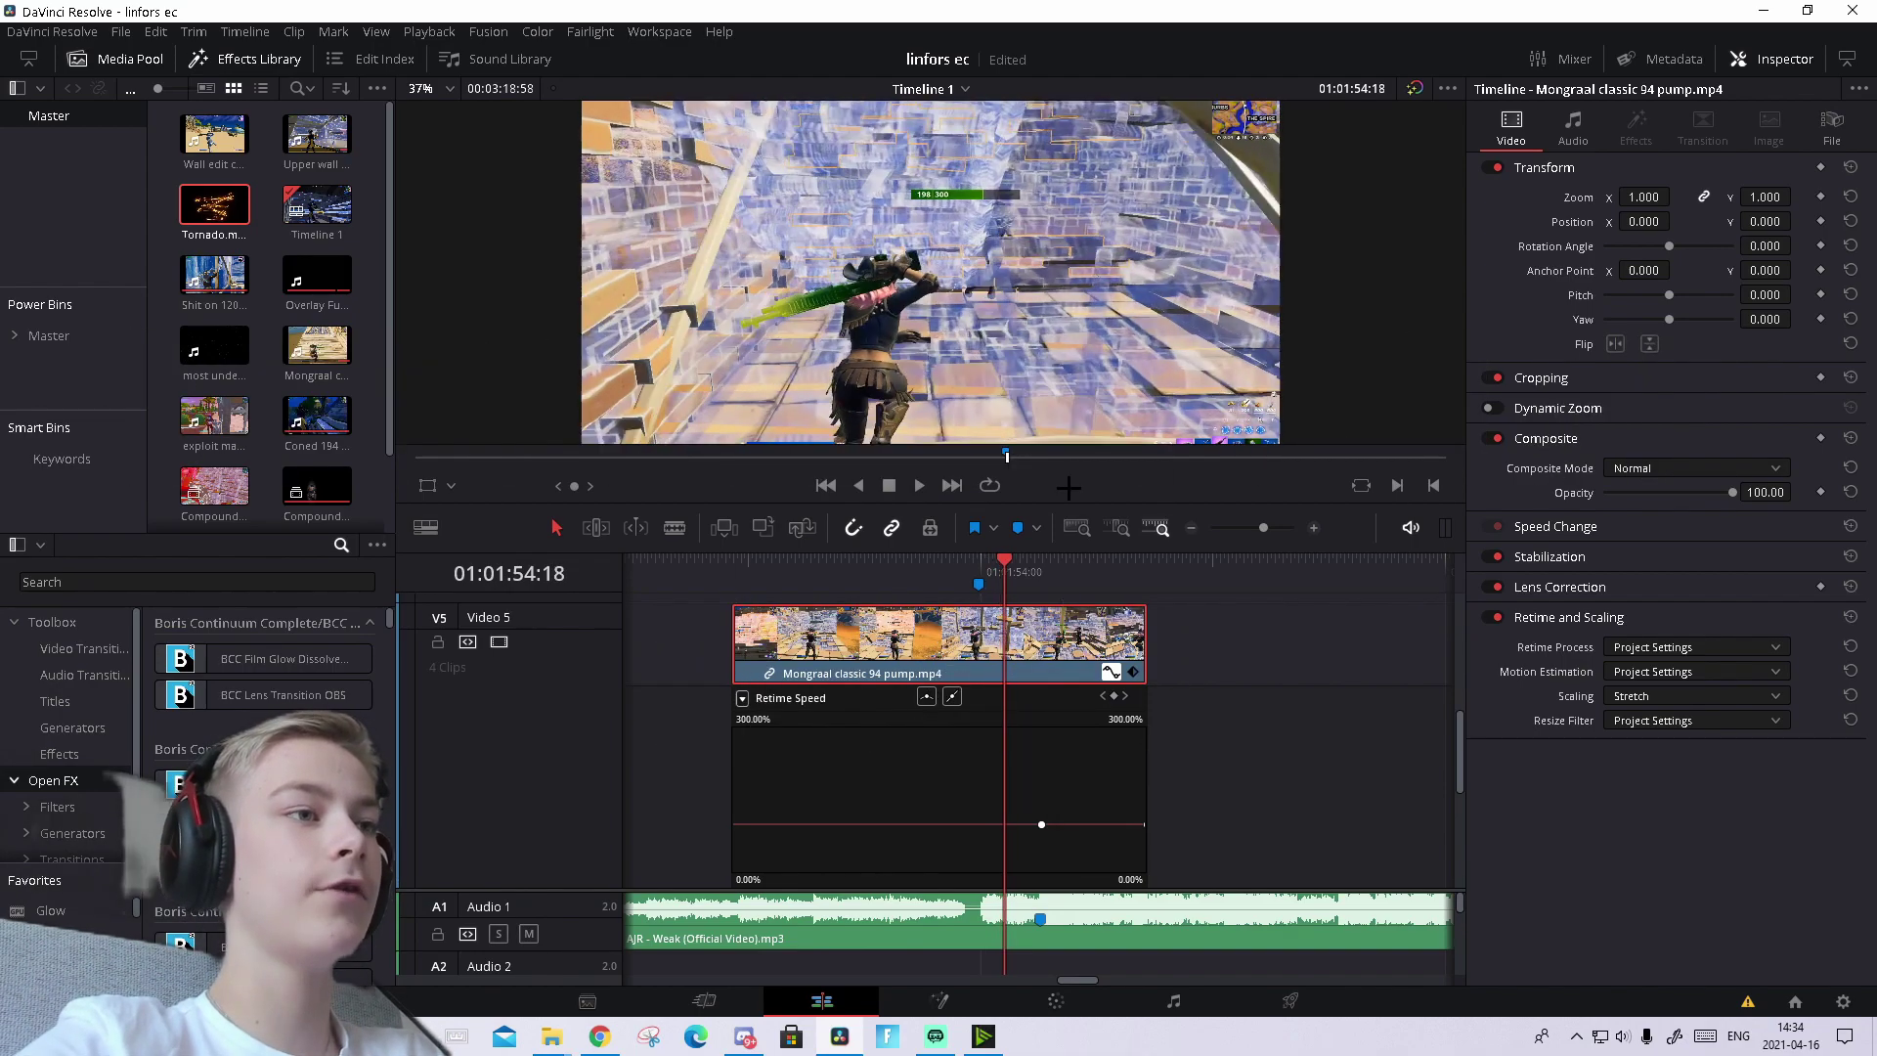
{"action": "key", "text": "Right"}
{"action": "key", "text": "Right"}
{"action": "key", "text": "Right"}
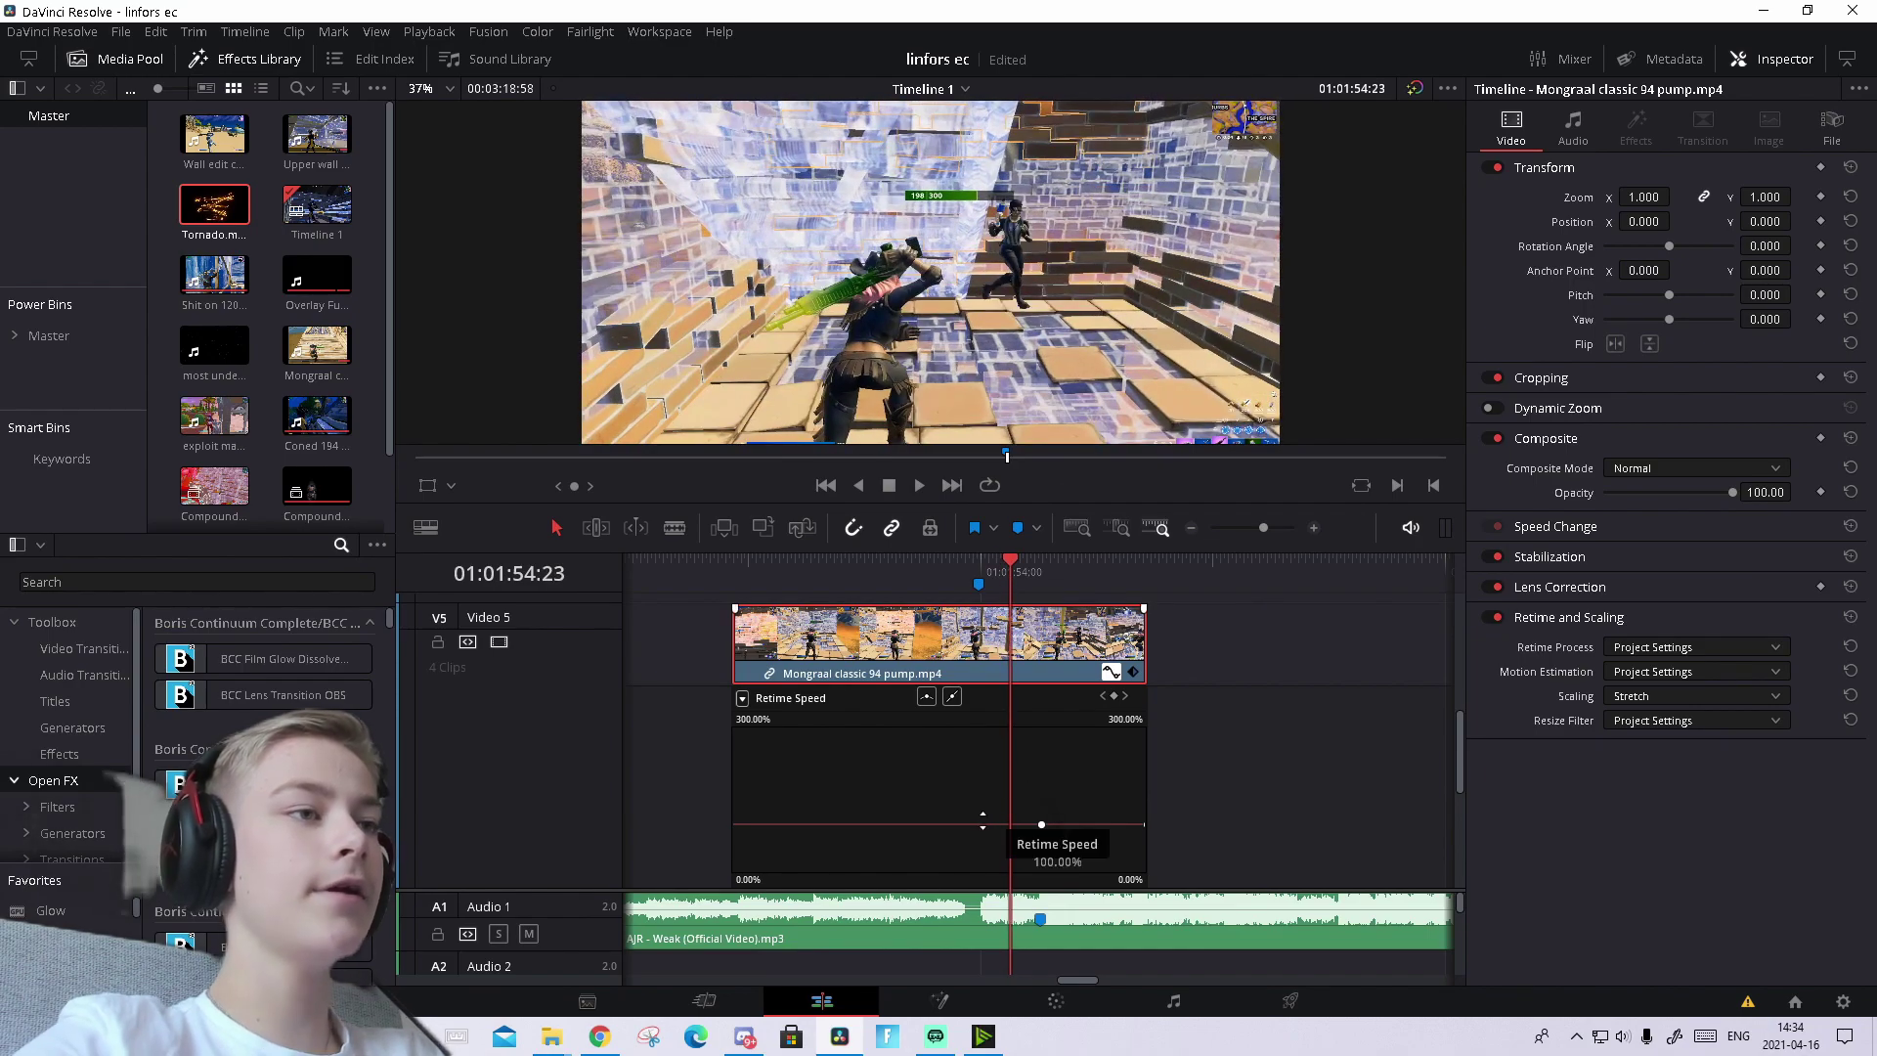
{"action": "left_click", "coordinate": [1114, 696]}
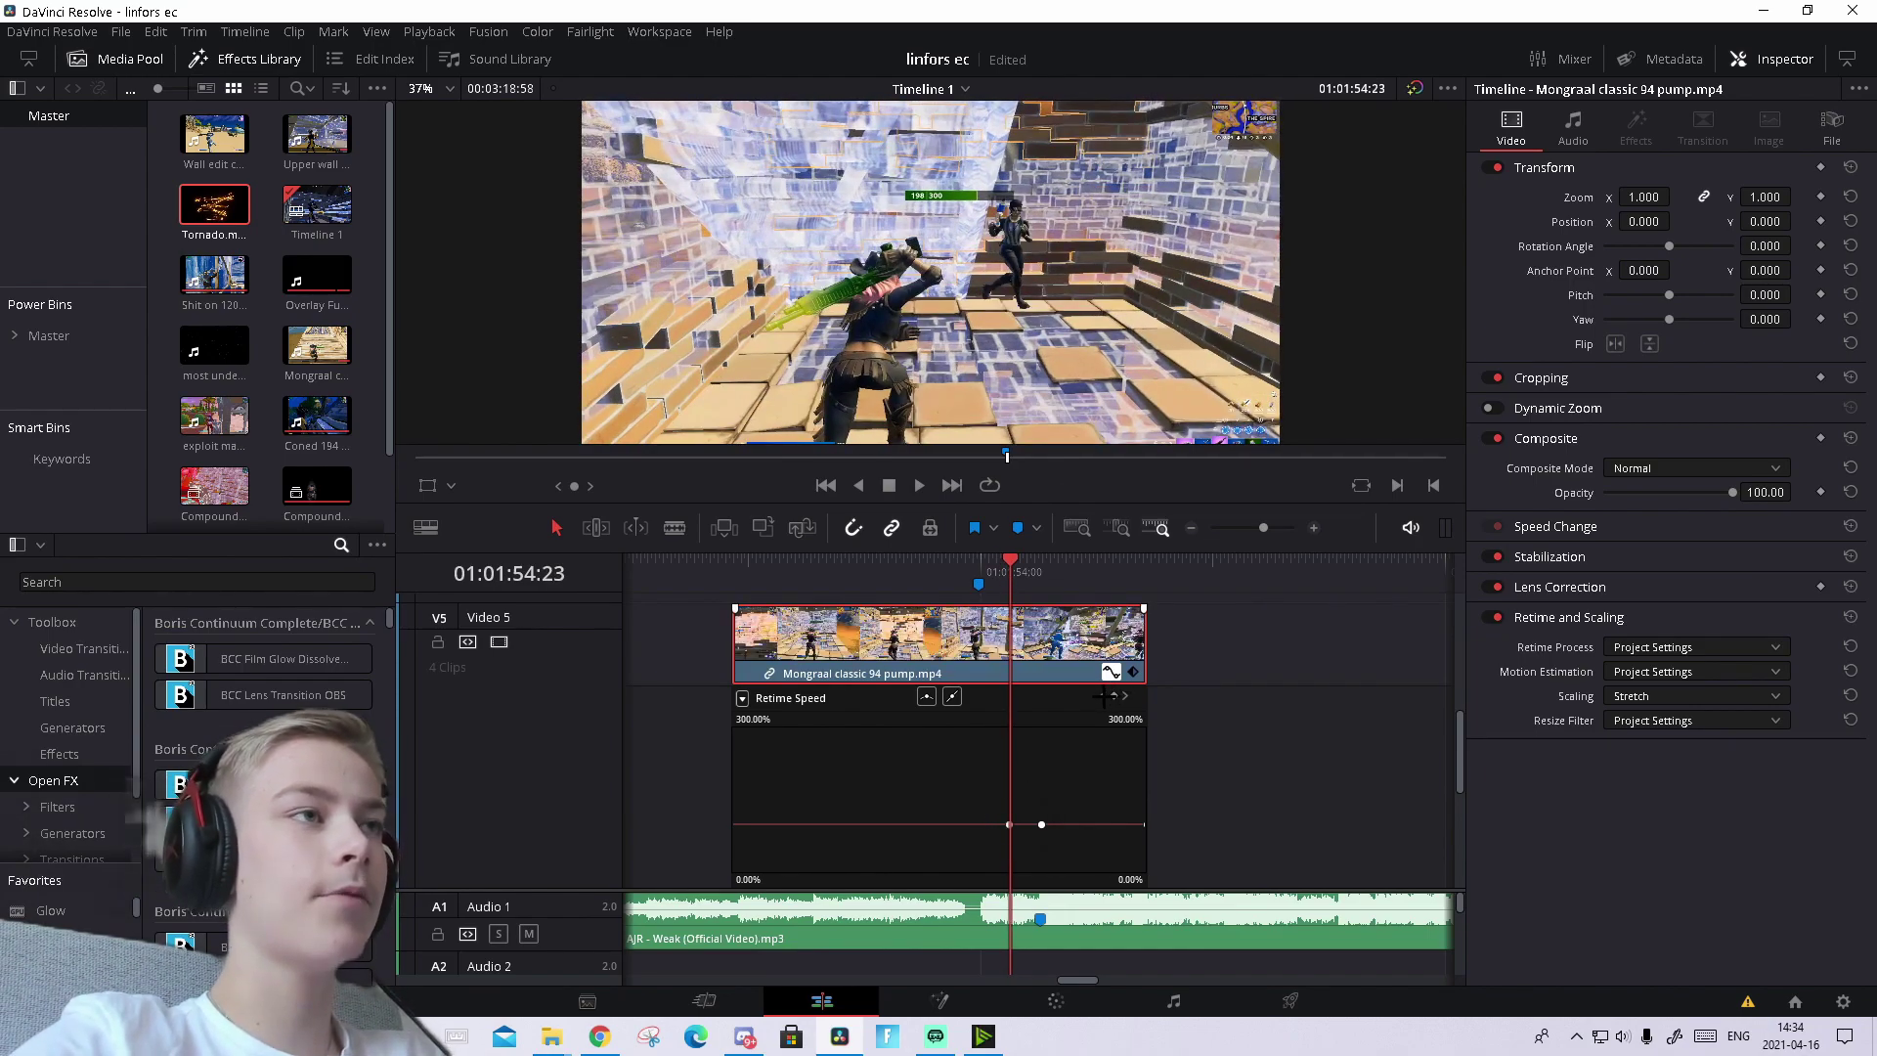
- Add a third Retime Speed keyframe between the two existing ones, at 01:01:54:36
{"action": "scroll", "coordinate": [1071, 569], "scroll_direction": "up", "scroll_amount": 2}
{"action": "left_click_drag", "start_coordinate": [1061, 565], "coordinate": [1071, 565]}
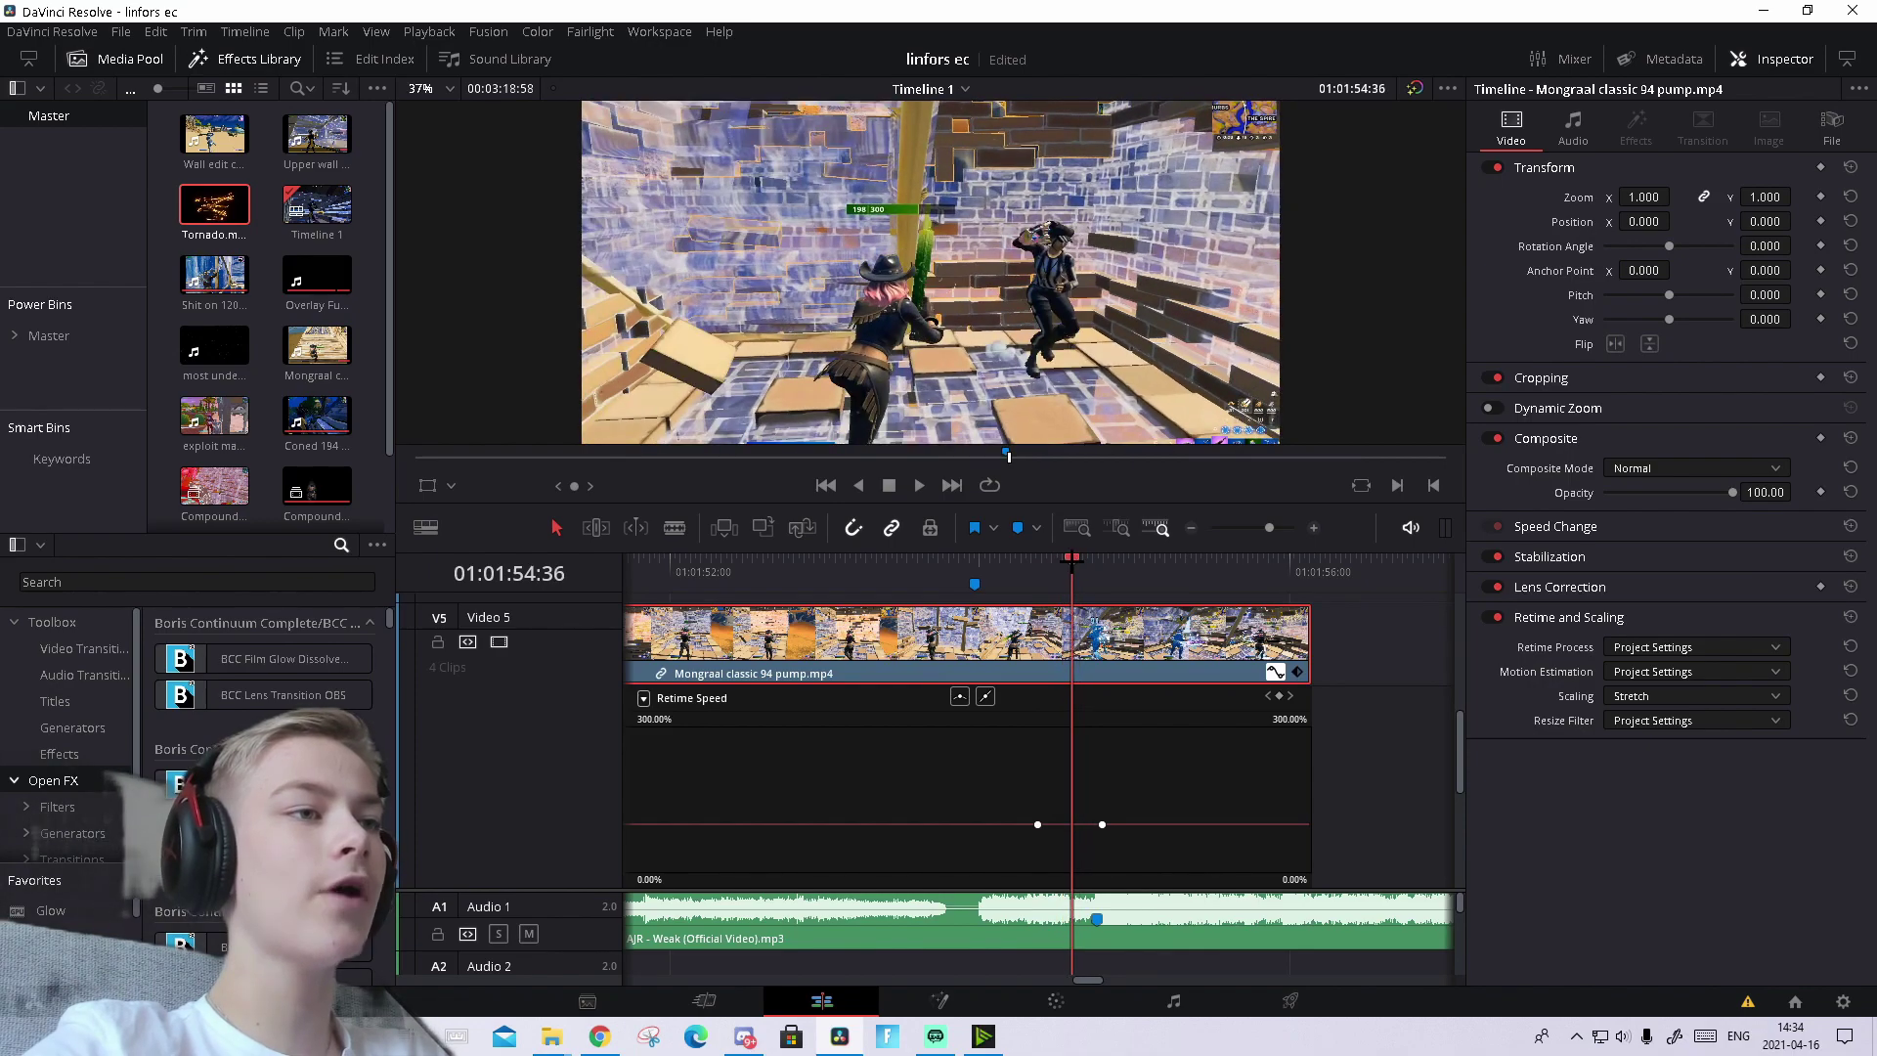
{"action": "left_click", "coordinate": [1276, 695]}
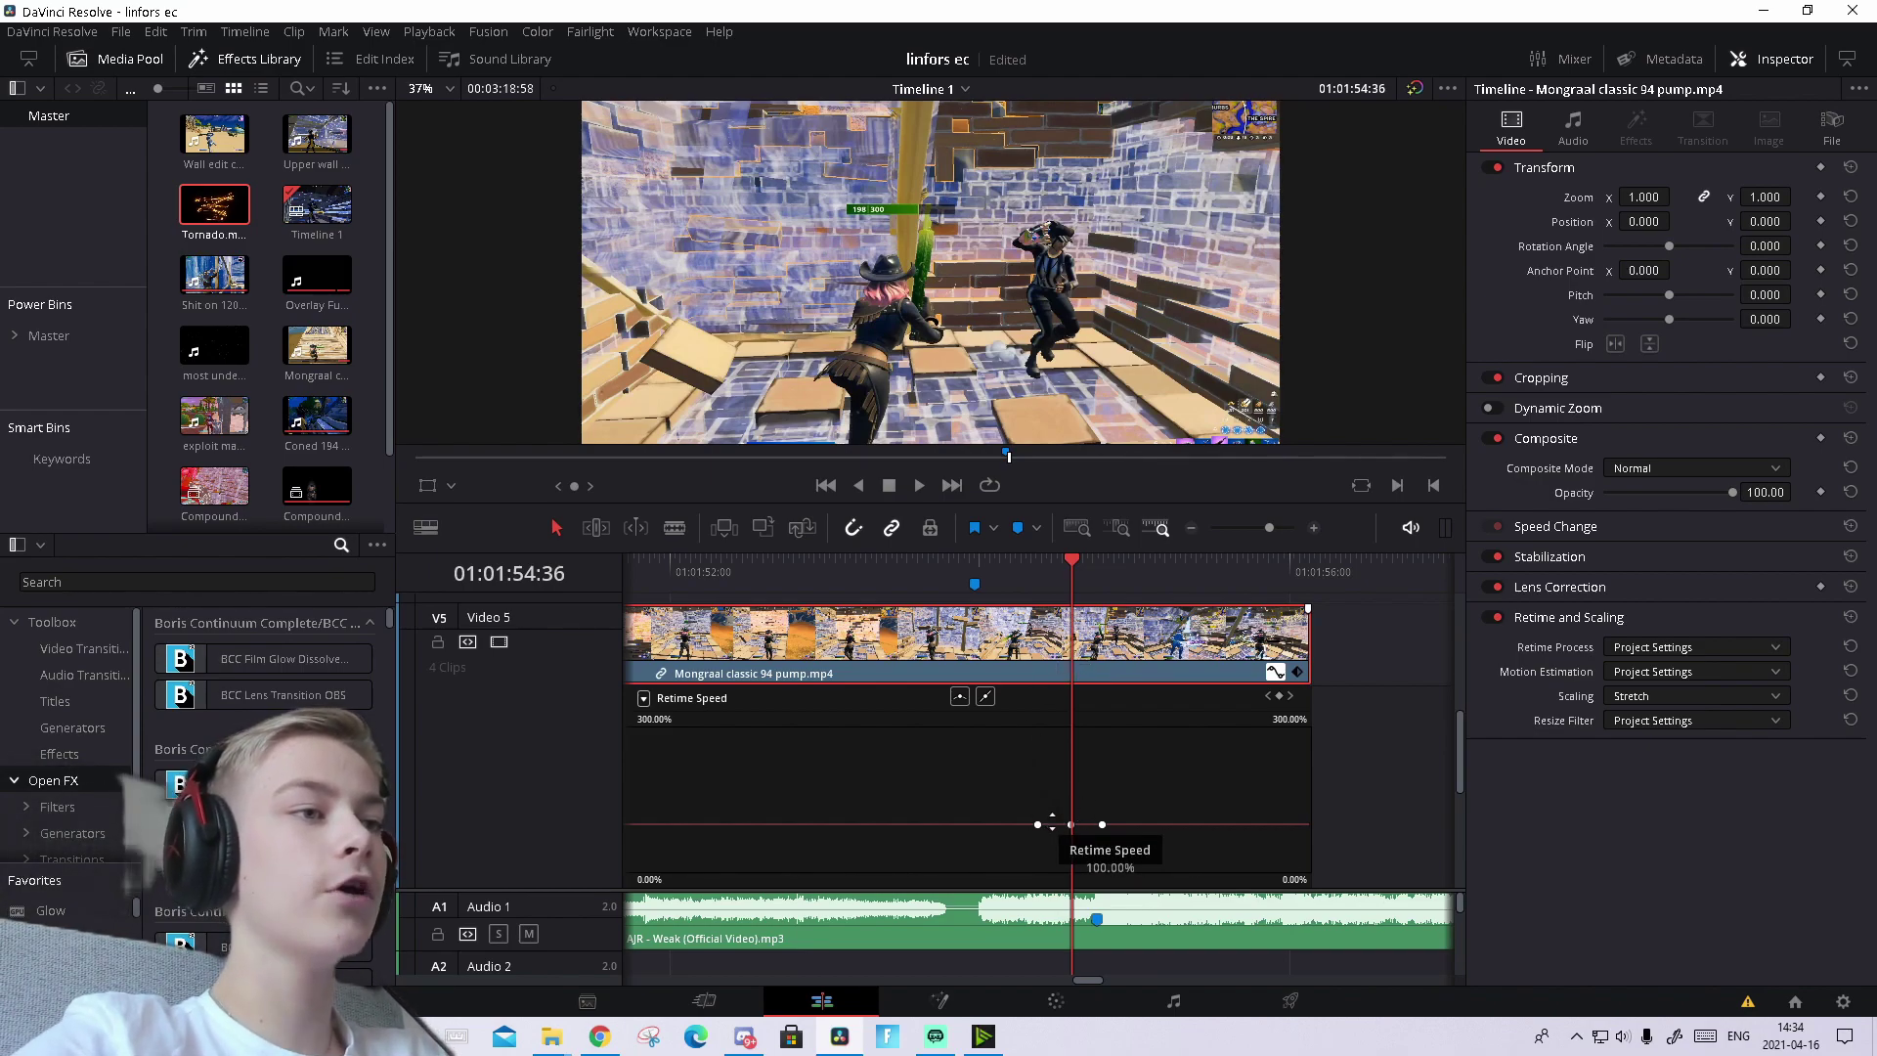
- Slow the section between the first two speed keyframes to about 40% and raise the section between the second and third to 300%
{"action": "left_click_drag", "start_coordinate": [1052, 824], "coordinate": [1091, 971]}
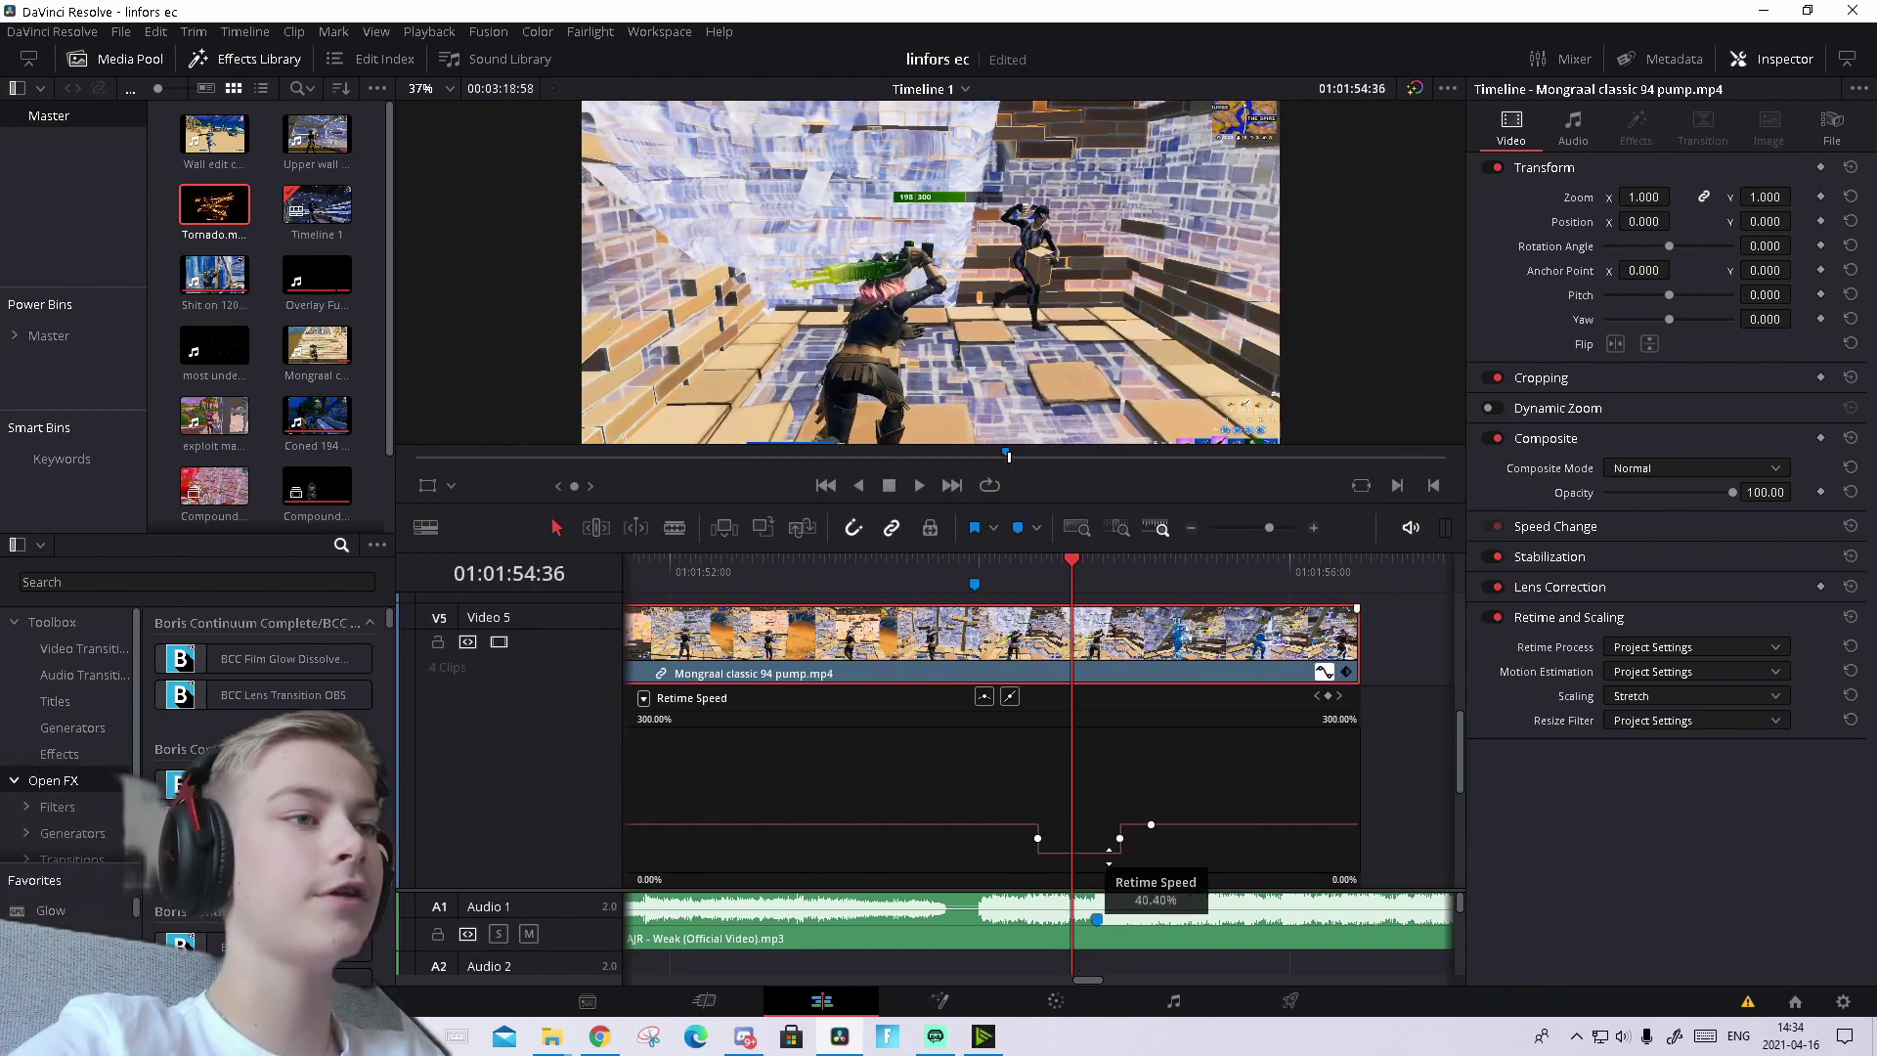
{"action": "left_click_drag", "start_coordinate": [1109, 863], "coordinate": [1091, 112]}
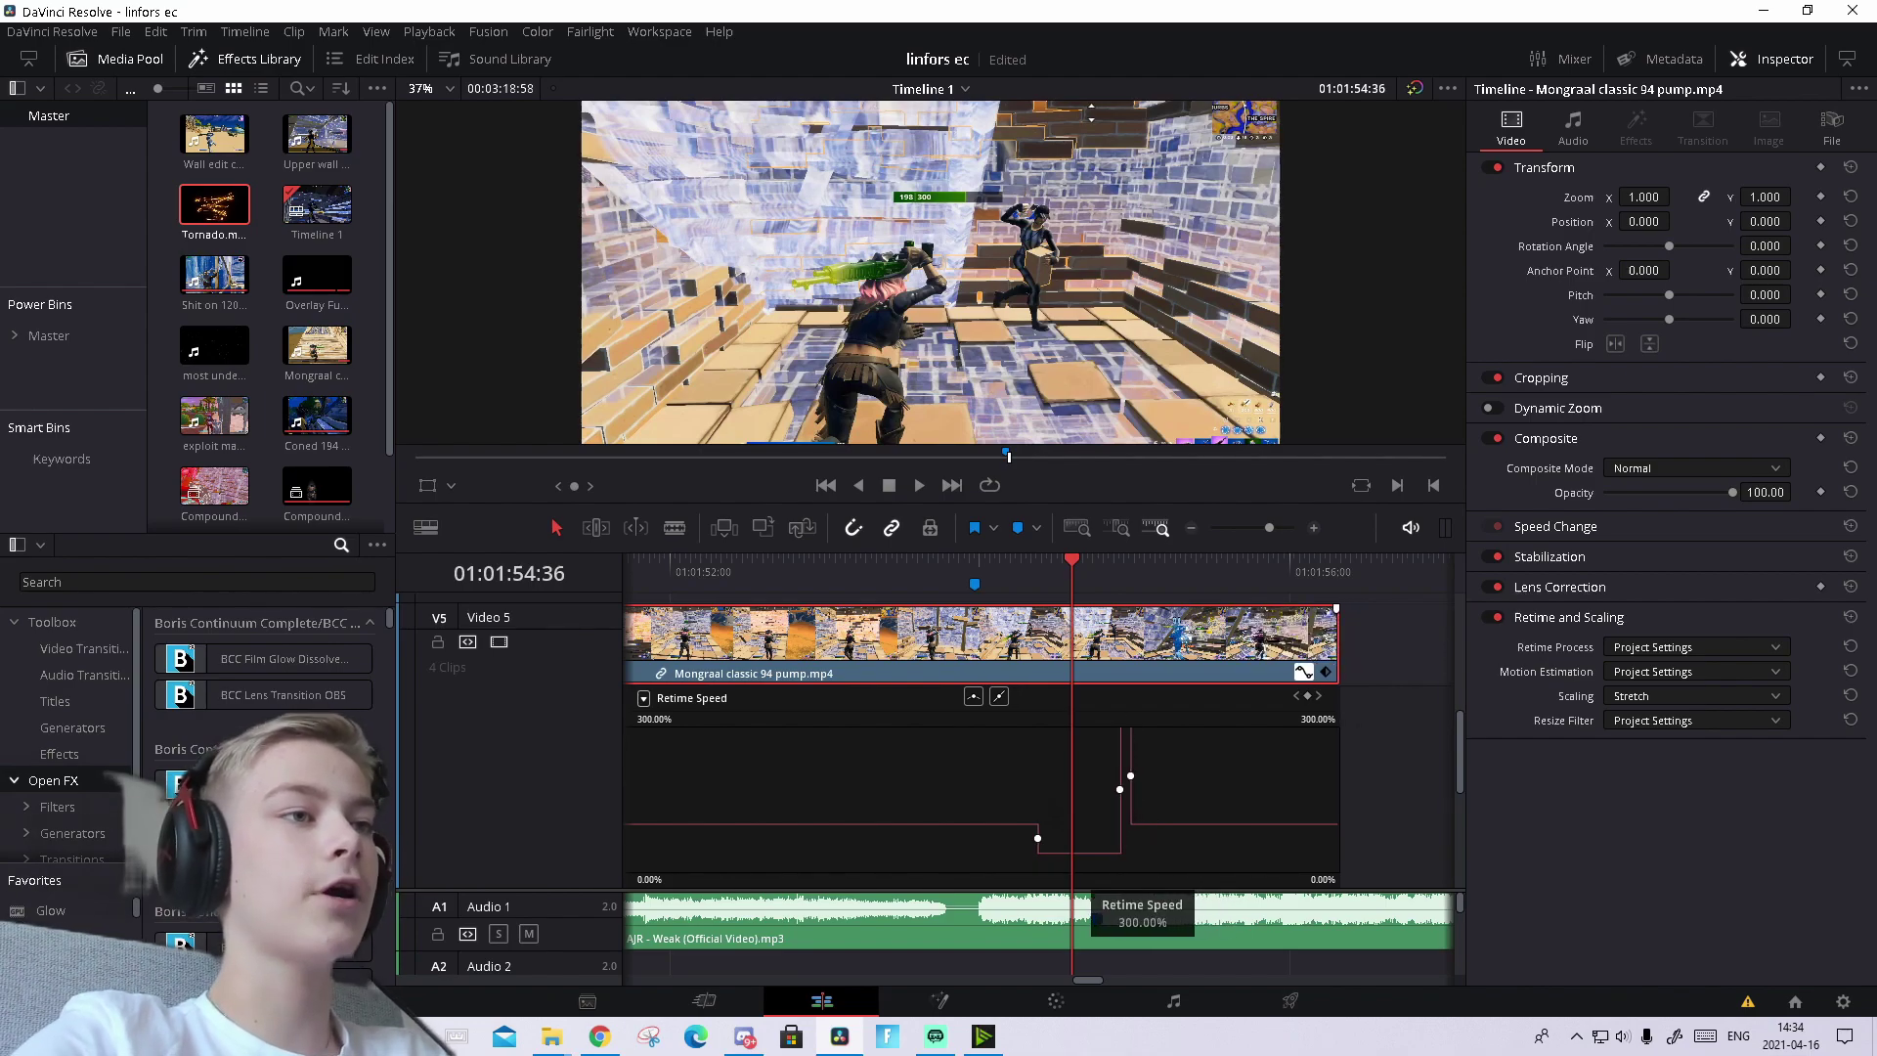
- Add a speed keyframe after the shot at 01:01:55:21 and slow the section between the 300% peak and this keyframe
{"action": "left_click", "coordinate": [1021, 559]}
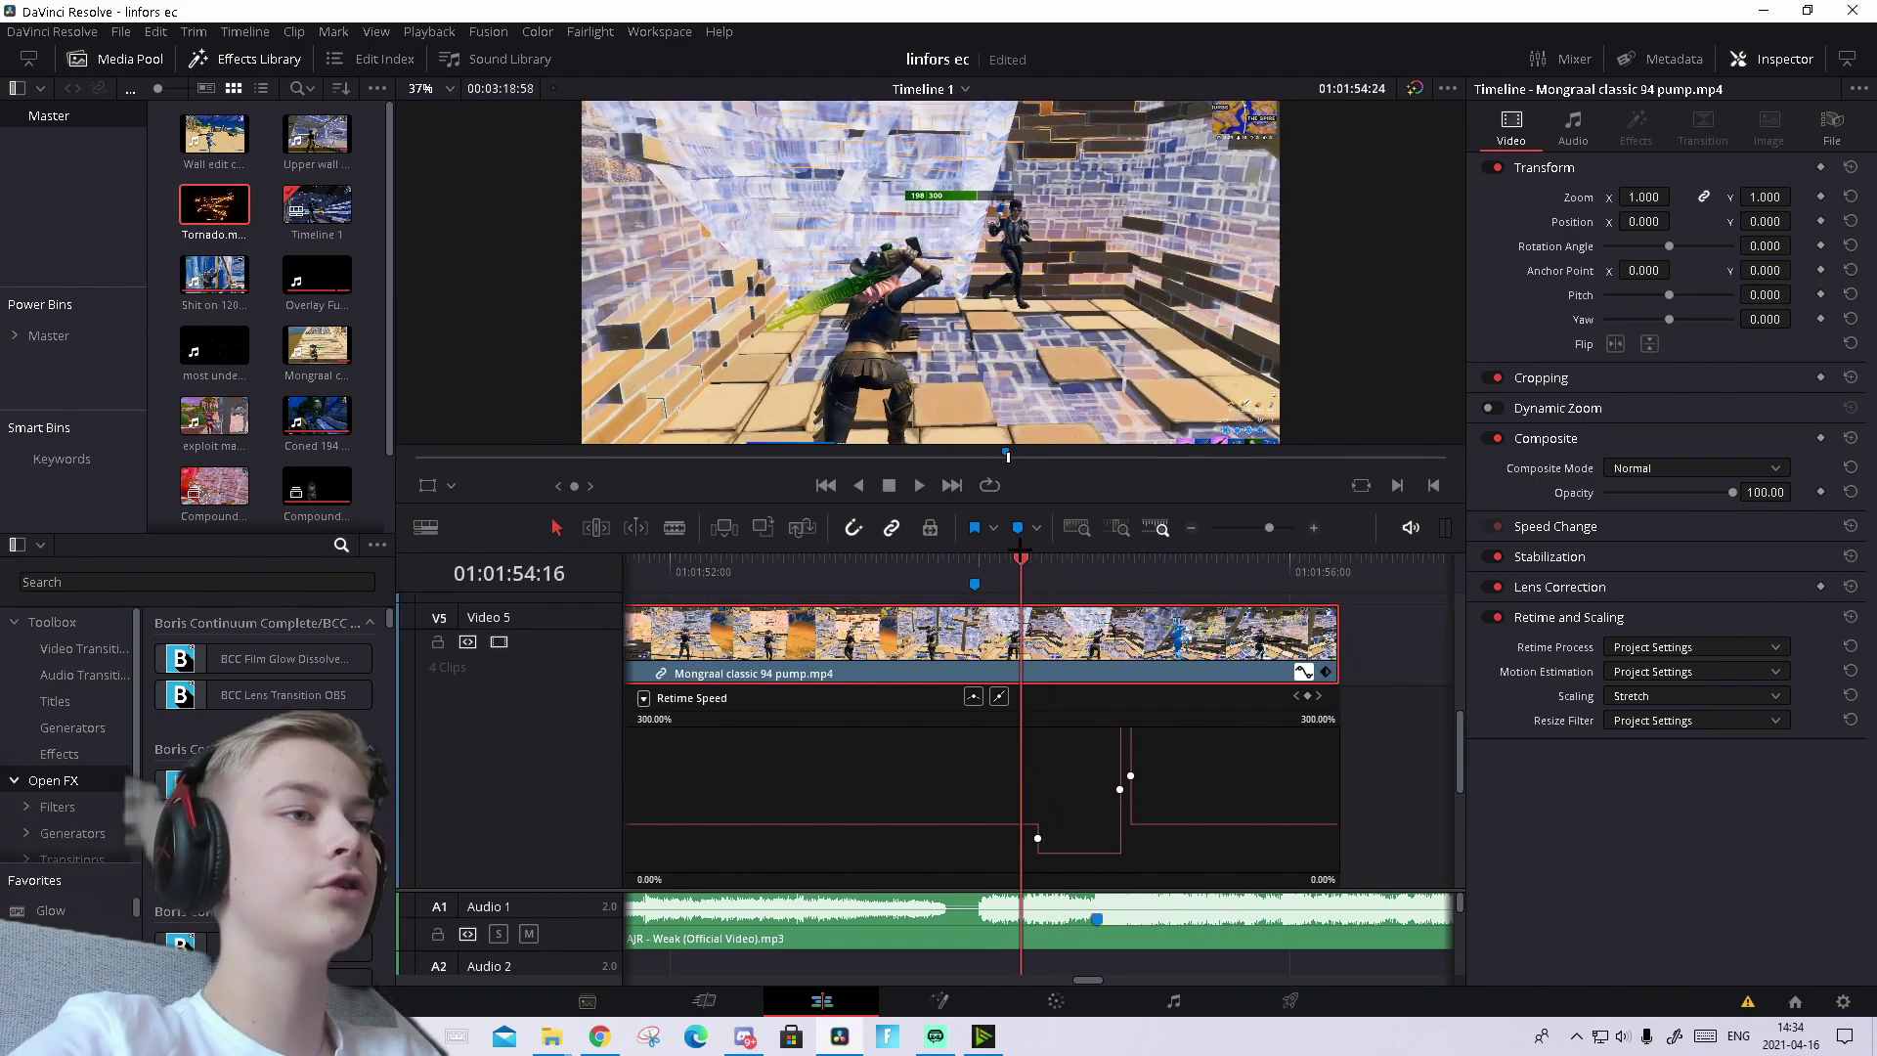
{"action": "left_click_drag", "start_coordinate": [1021, 559], "coordinate": [1150, 563]}
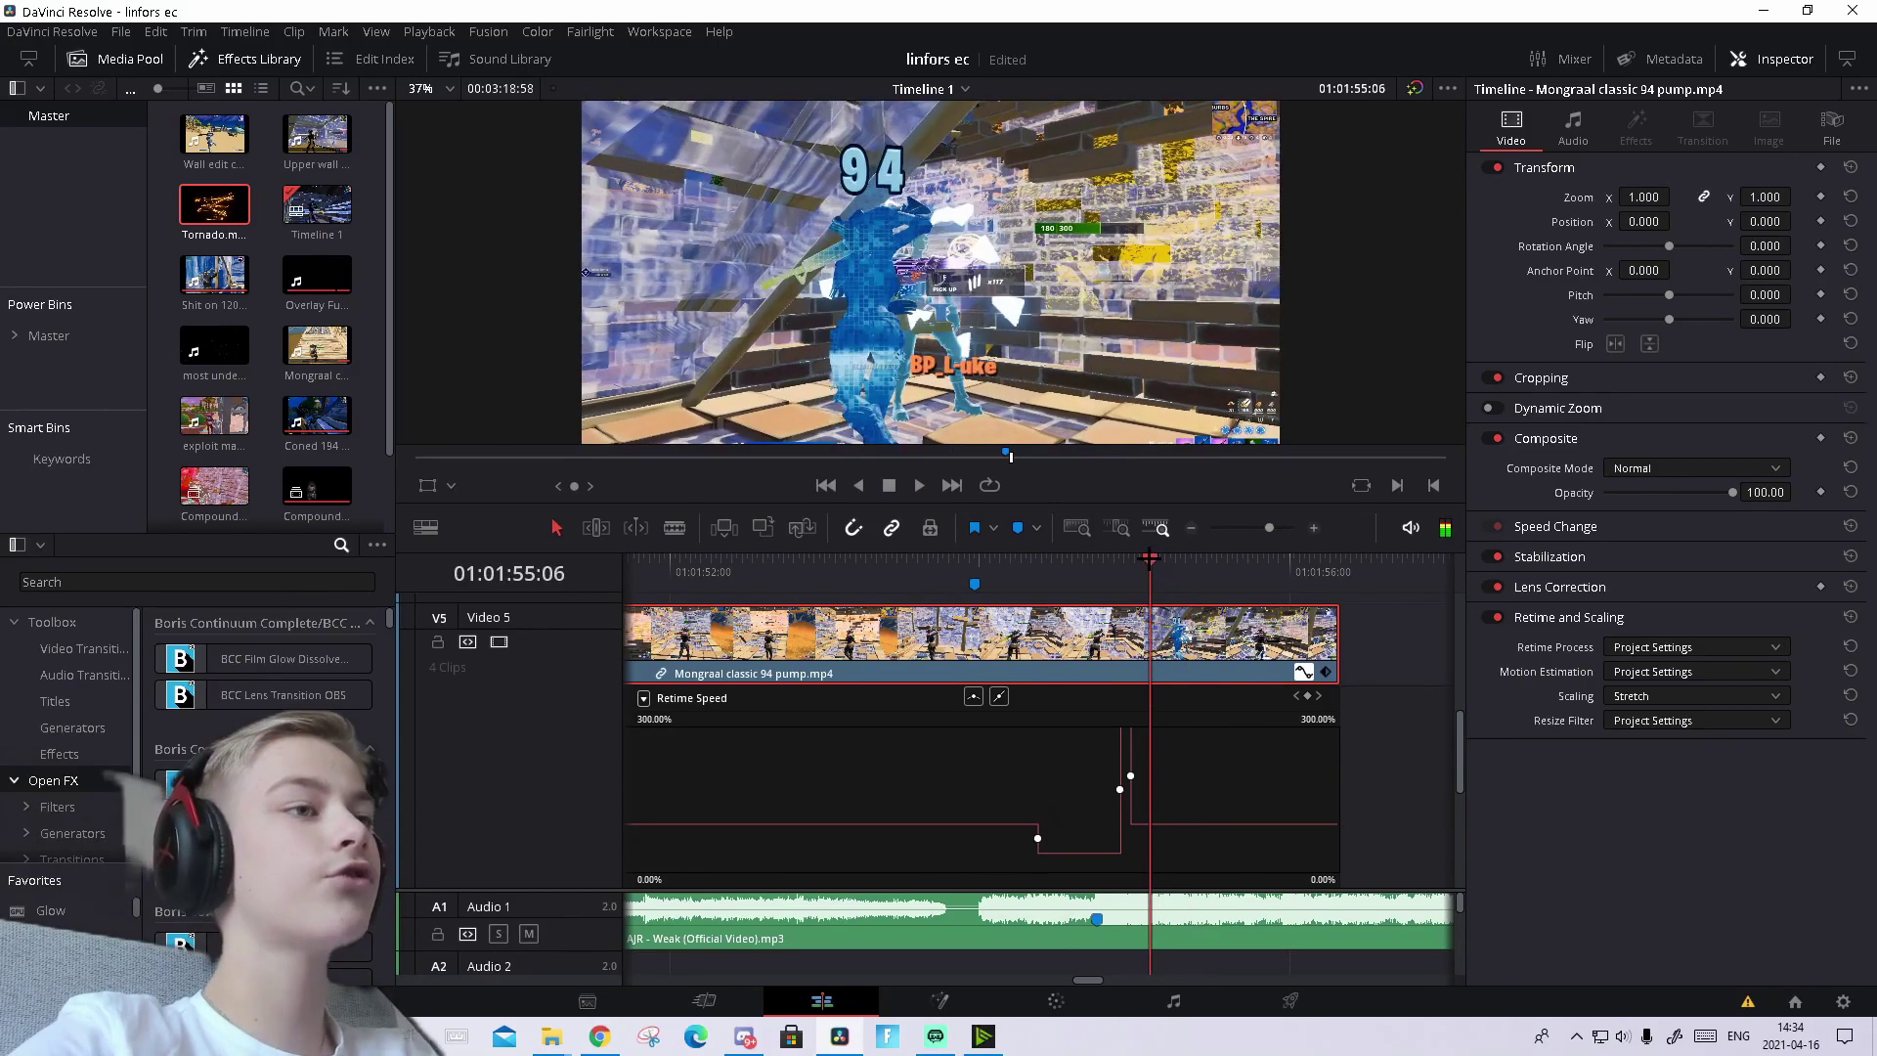
{"action": "key", "text": "space"}
{"action": "key", "text": "space"}
{"action": "left_click", "coordinate": [1307, 696]}
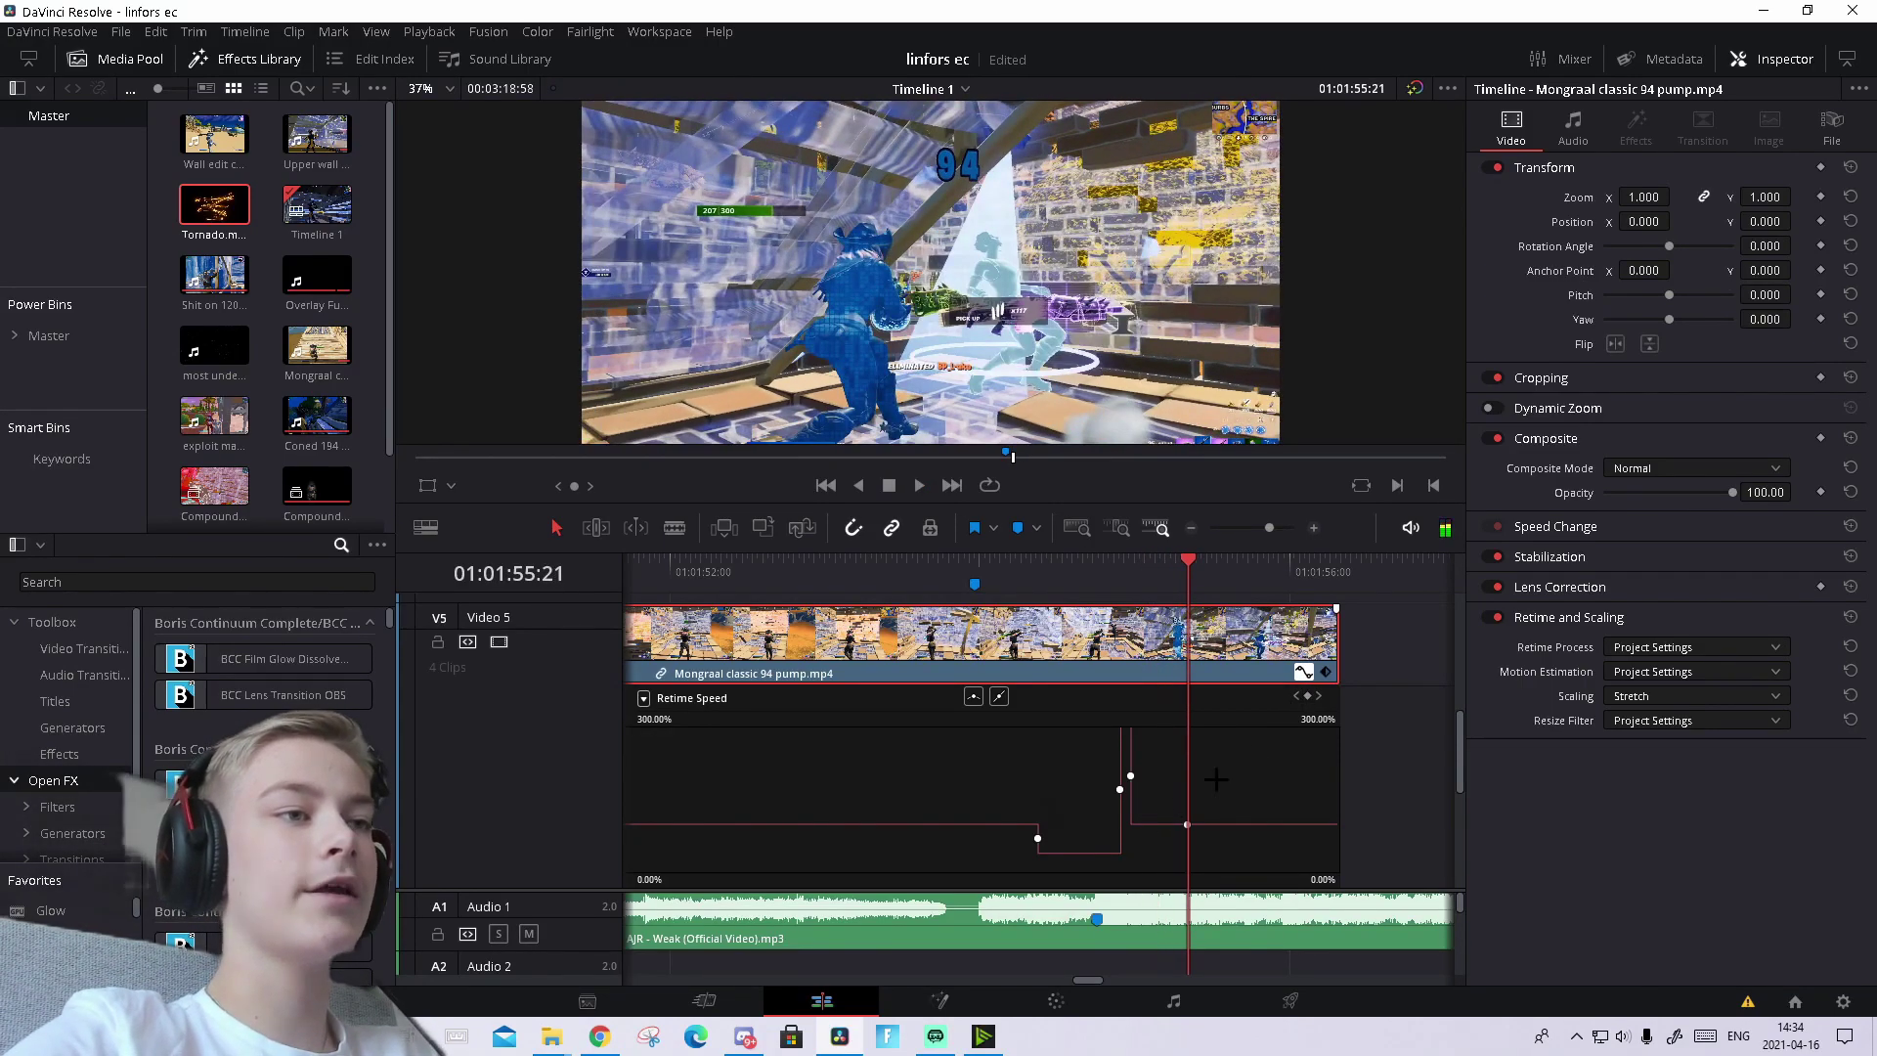
{"action": "left_click_drag", "start_coordinate": [1165, 824], "coordinate": [1170, 935]}
- Play back the retimed part of the clip from the timeline marker at 01:01:53:58
{"action": "left_click", "coordinate": [972, 565]}
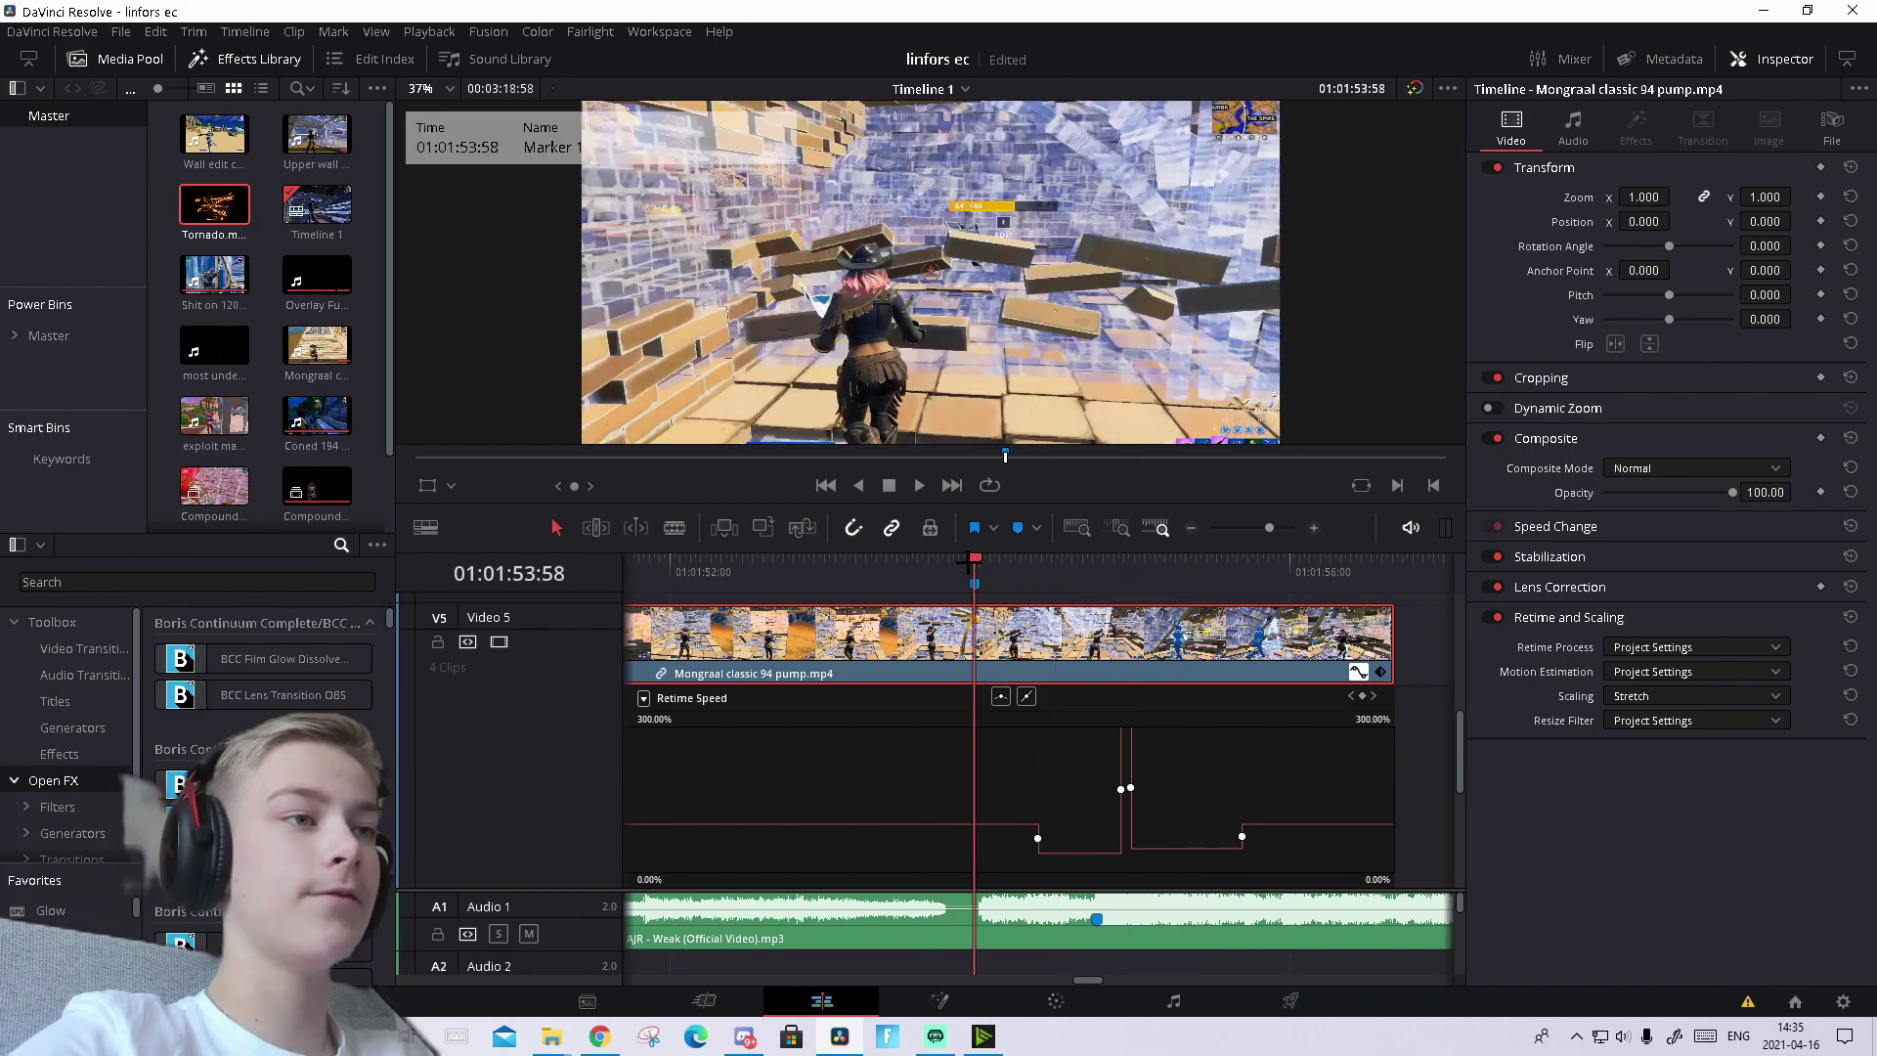
{"action": "key", "text": "space"}
{"action": "key", "text": "space"}
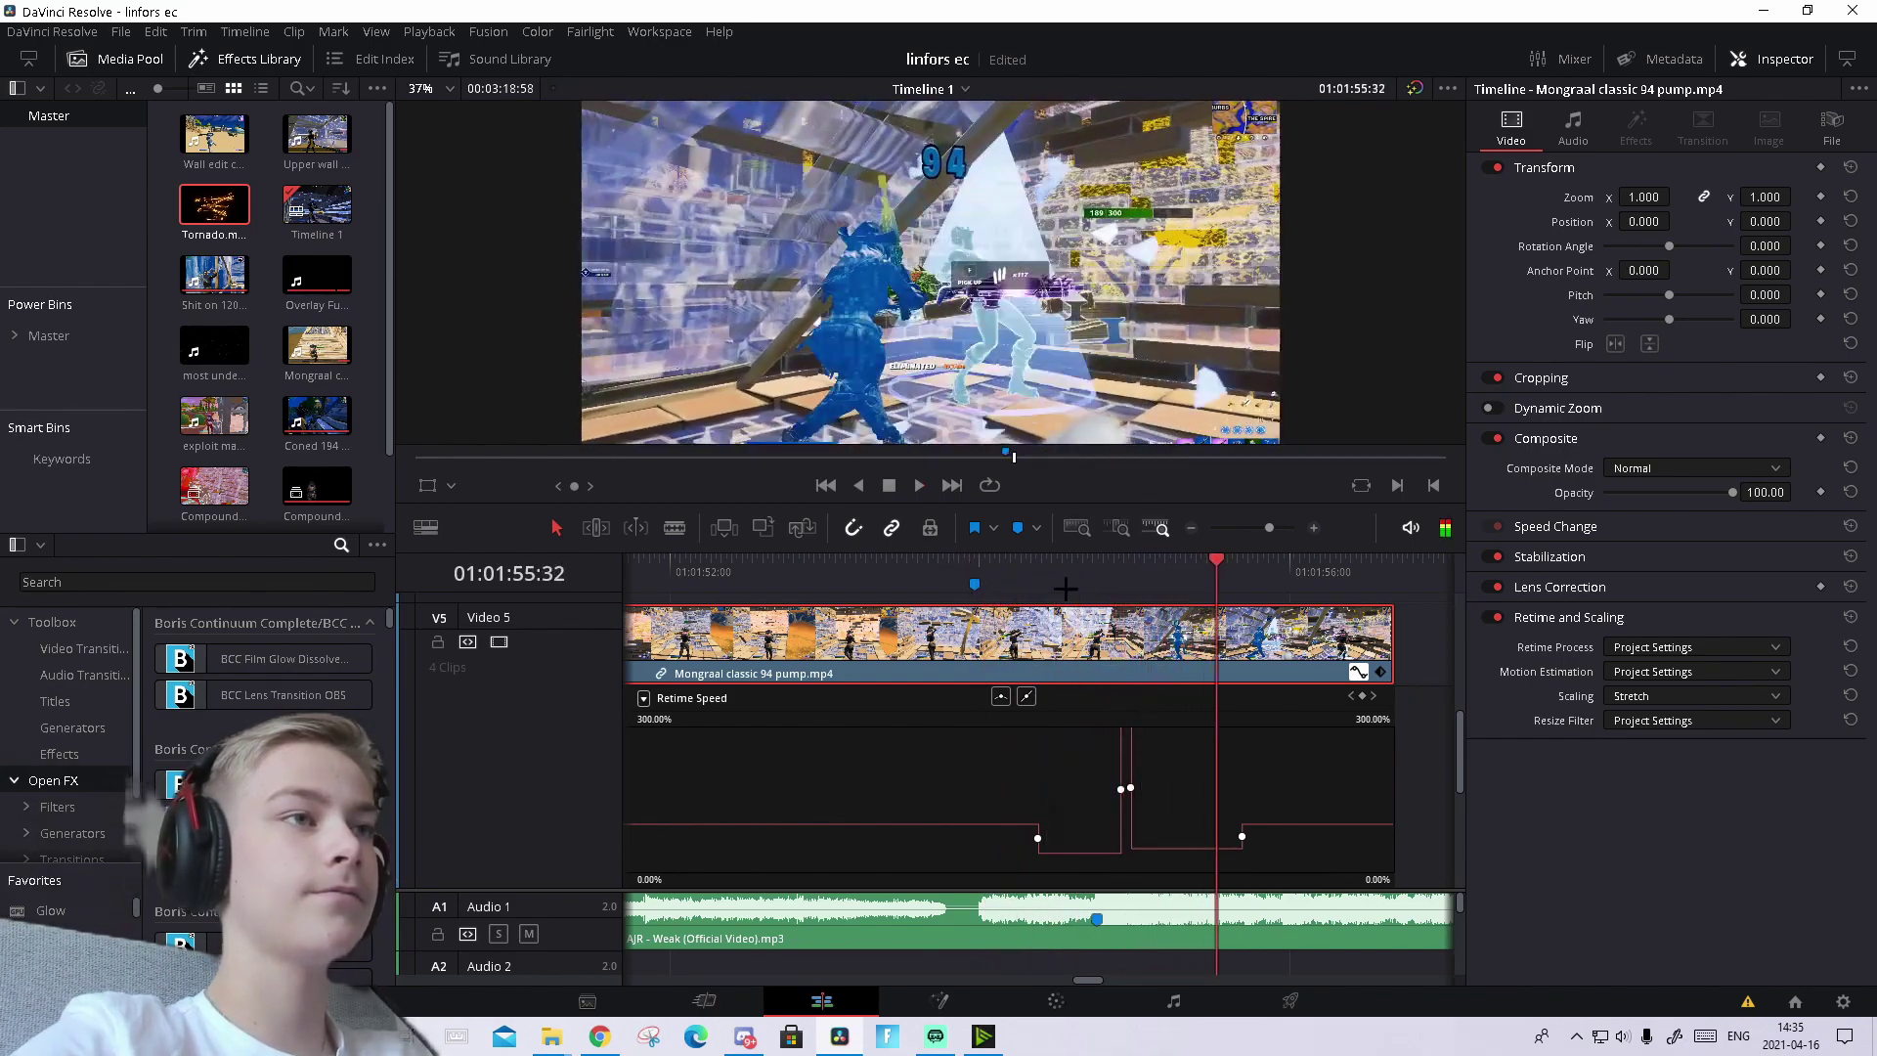
- Close the retime curve and add a marker to the video clip at the shot frame, 01:01:55:01
{"action": "left_click", "coordinate": [1095, 577]}
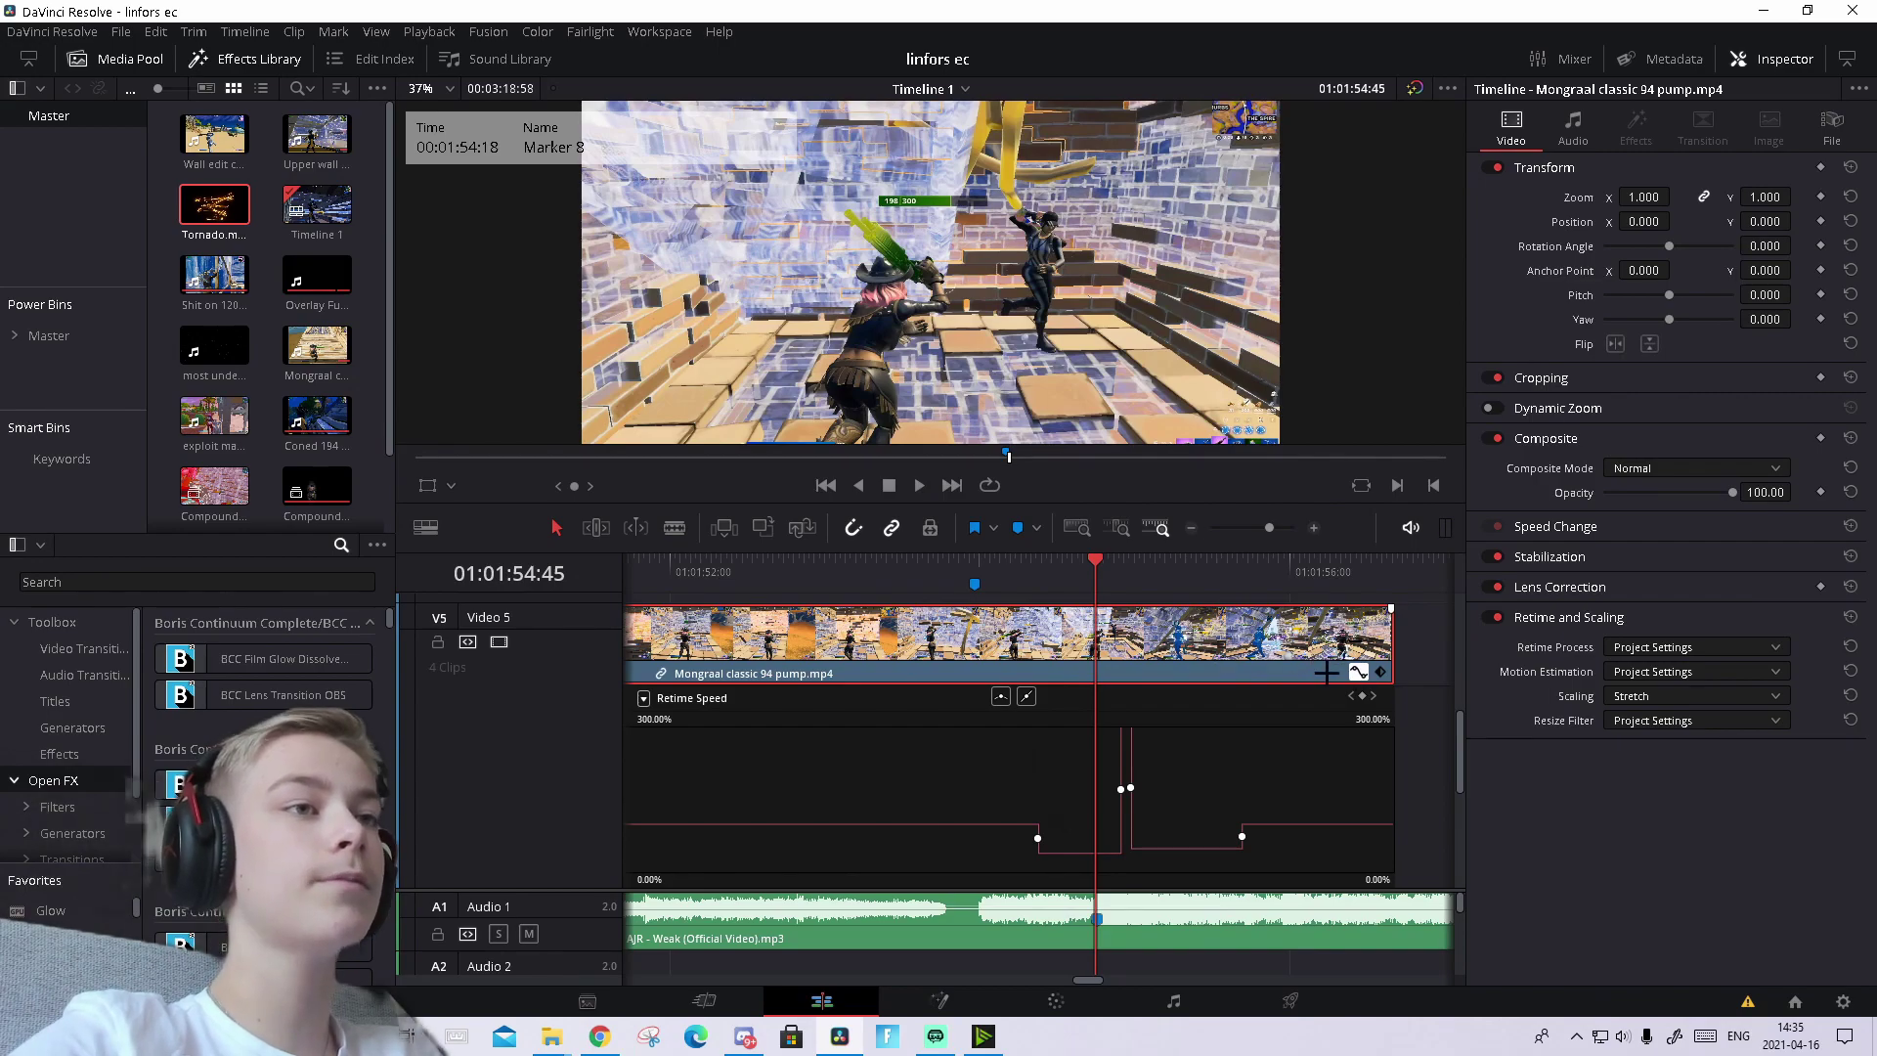
{"action": "left_click", "coordinate": [1358, 672]}
{"action": "scroll", "coordinate": [1163, 645], "scroll_direction": "up", "scroll_amount": 3}
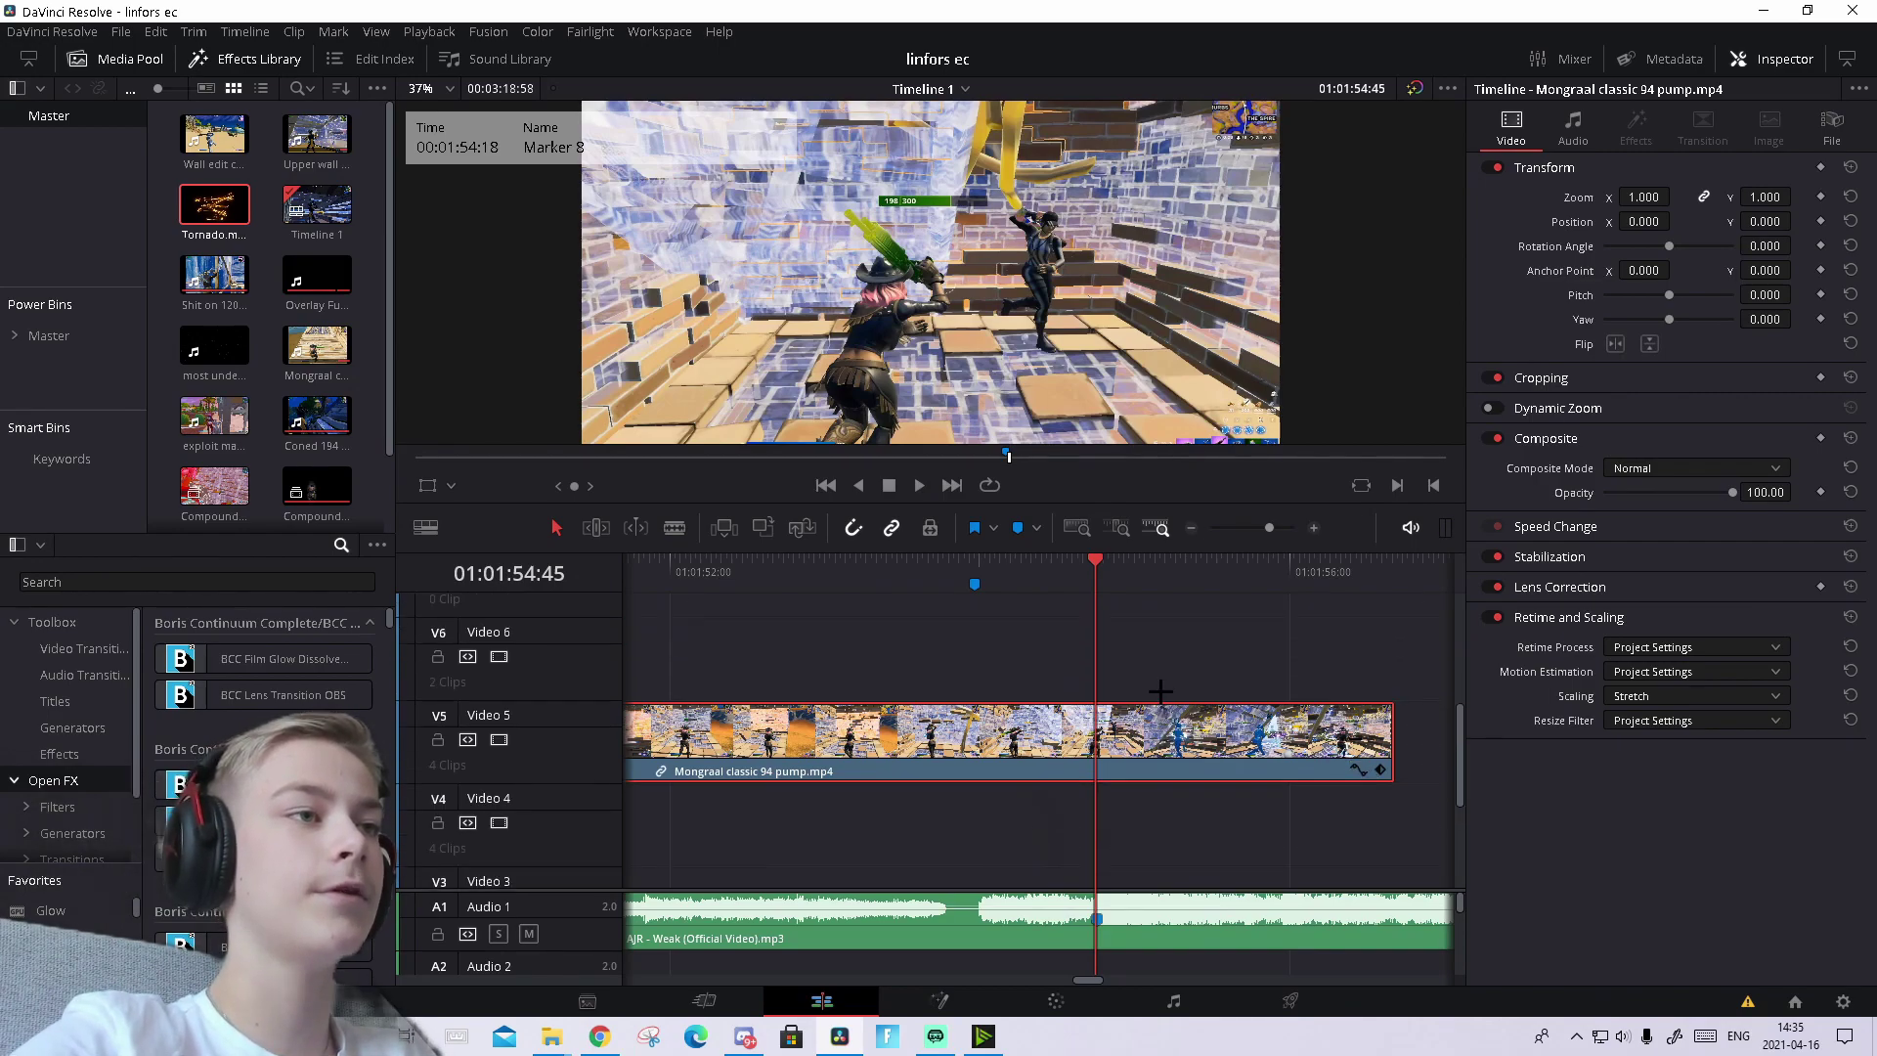
{"action": "key", "text": "Right"}
{"action": "key", "text": "Right"}
{"action": "key", "text": "Right"}
{"action": "key", "text": "Right"}
{"action": "key", "text": "Right"}
{"action": "key", "text": "Right"}
{"action": "key", "text": "Right"}
{"action": "key", "text": "Right"}
{"action": "key", "text": "Right"}
{"action": "key", "text": "Right"}
{"action": "key", "text": "Right"}
{"action": "key", "text": "Right"}
{"action": "key", "text": "Right"}
{"action": "key", "text": "Right"}
{"action": "key", "text": "Right"}
{"action": "key", "text": "Right"}
{"action": "key", "text": "Right"}
{"action": "key", "text": "Left"}
{"action": "key", "text": "Left"}
{"action": "key", "text": "Left"}
{"action": "key", "text": "Right"}
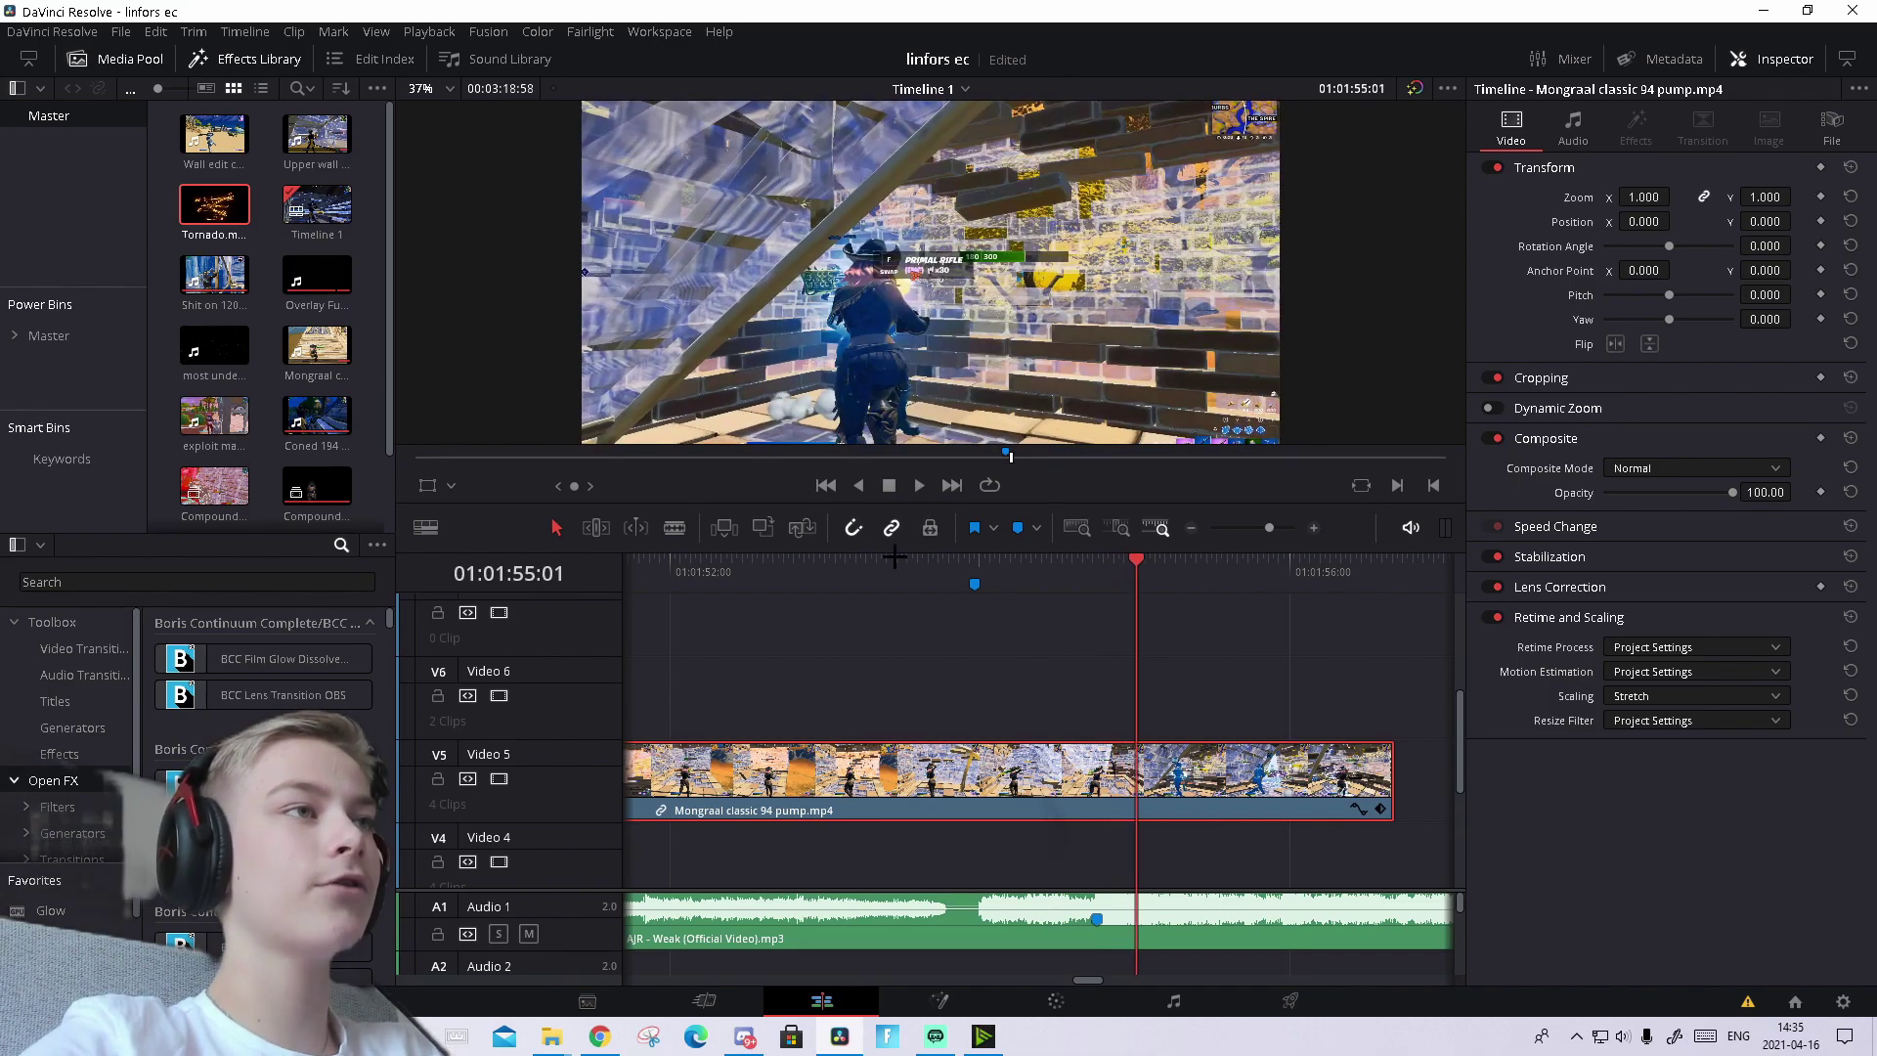
{"action": "key", "text": "Right"}
{"action": "key", "text": "Right"}
{"action": "key", "text": "Left"}
{"action": "key", "text": "Right"}
{"action": "key", "text": "Left"}
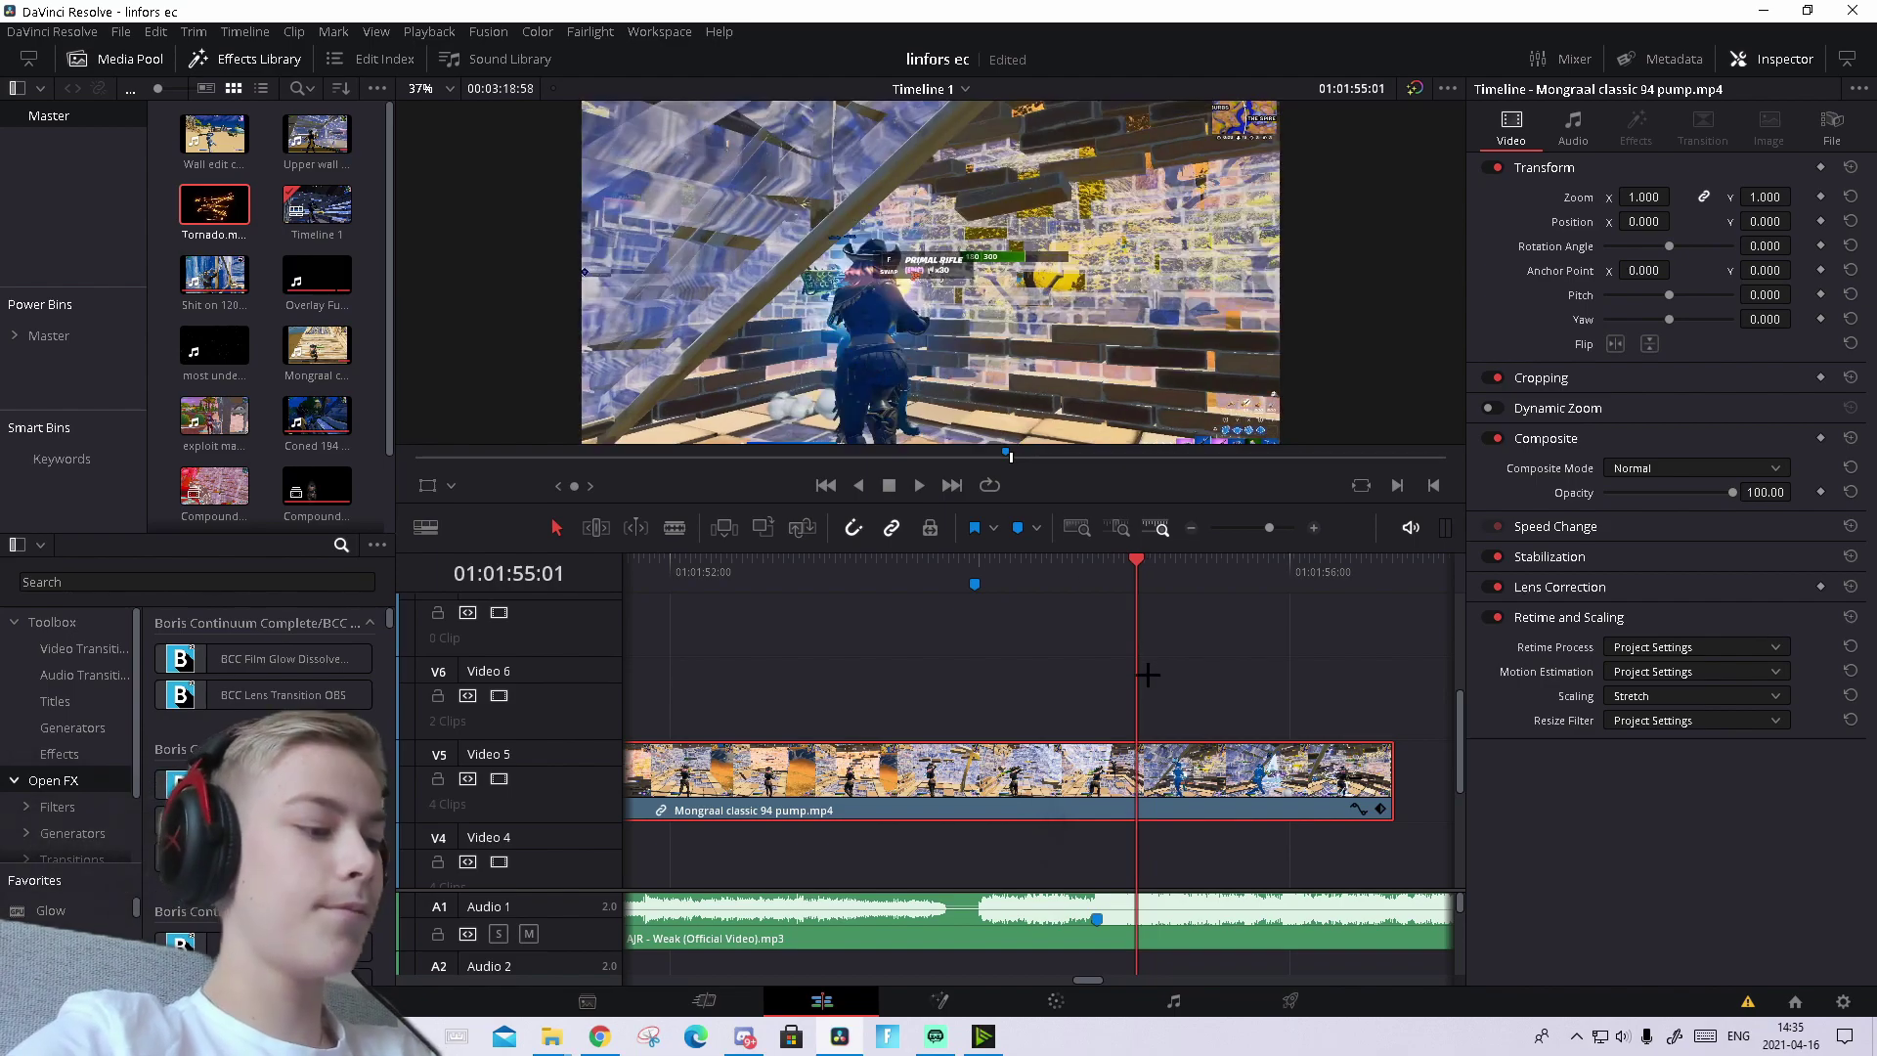
{"action": "key", "text": "m"}
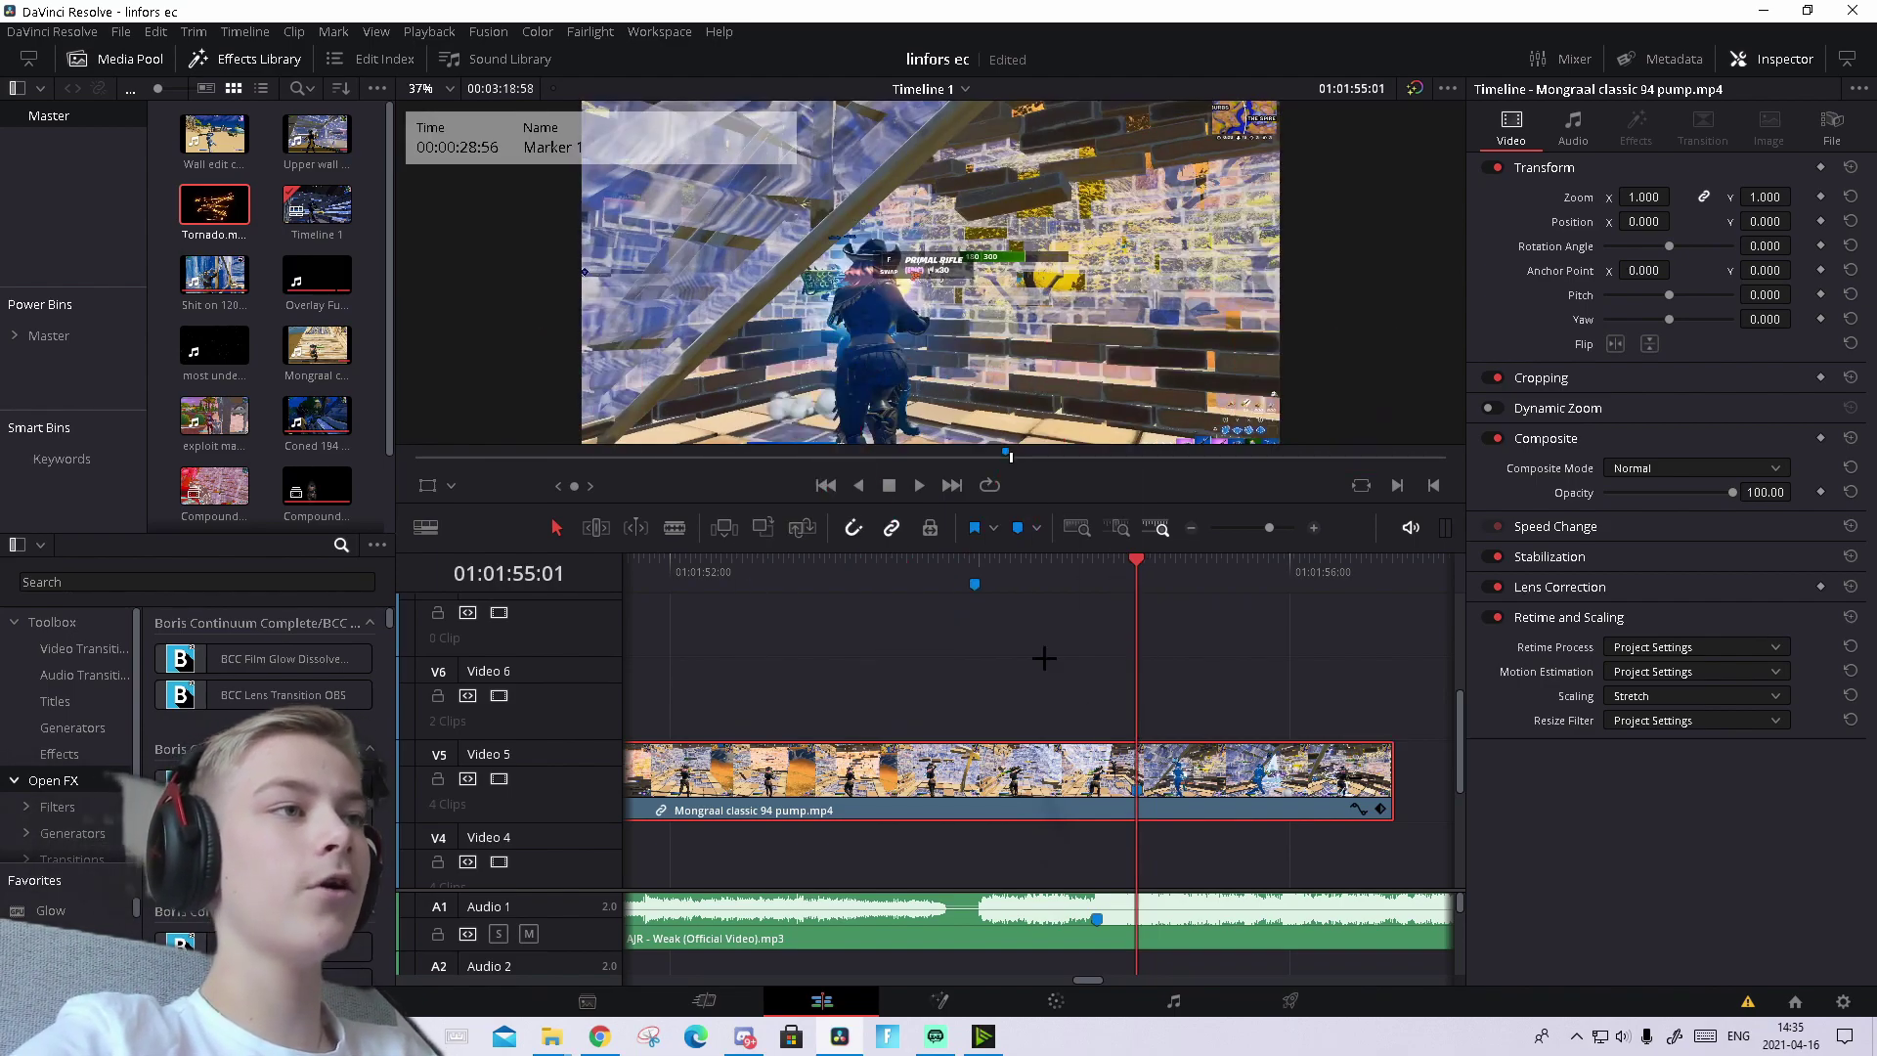
- Select the AJR - Weak song on Audio 1 and mark its beat at 01:01:54:45
{"action": "left_click", "coordinate": [1165, 947]}
{"action": "left_click", "coordinate": [1096, 575]}
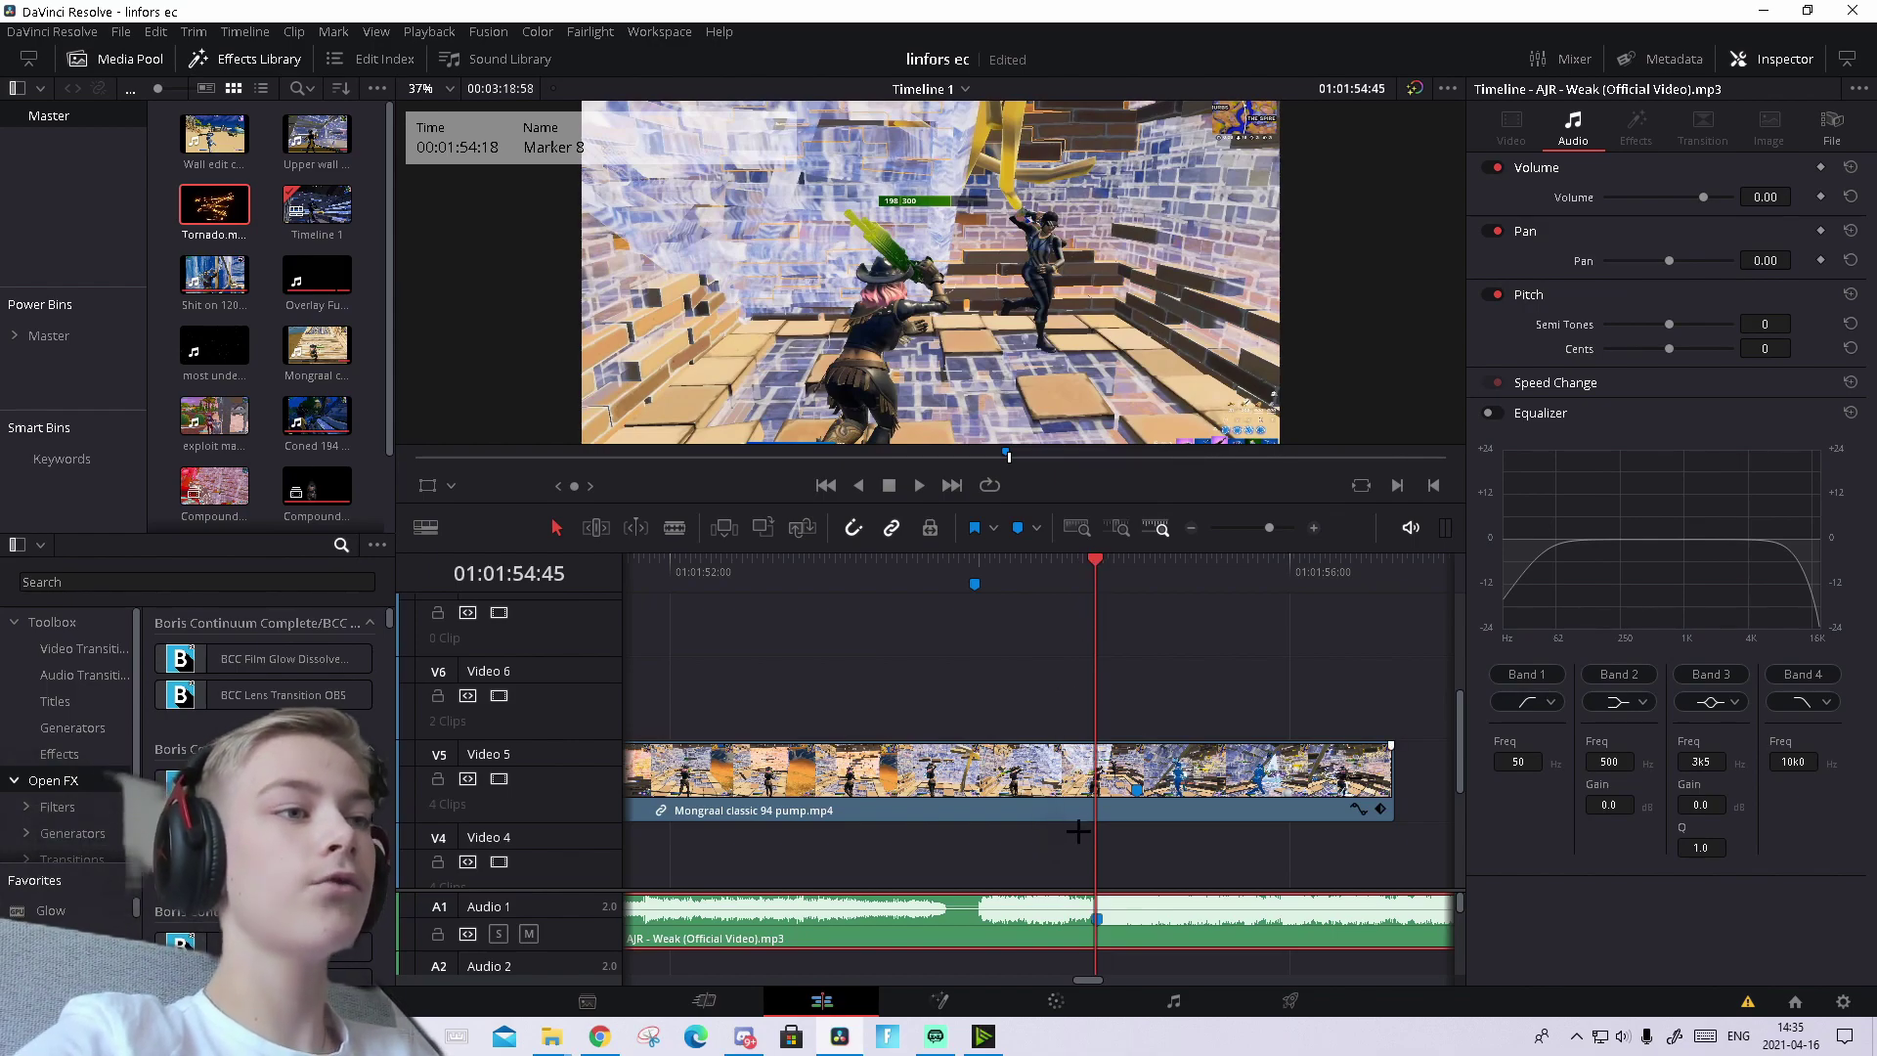
{"action": "key", "text": "m"}
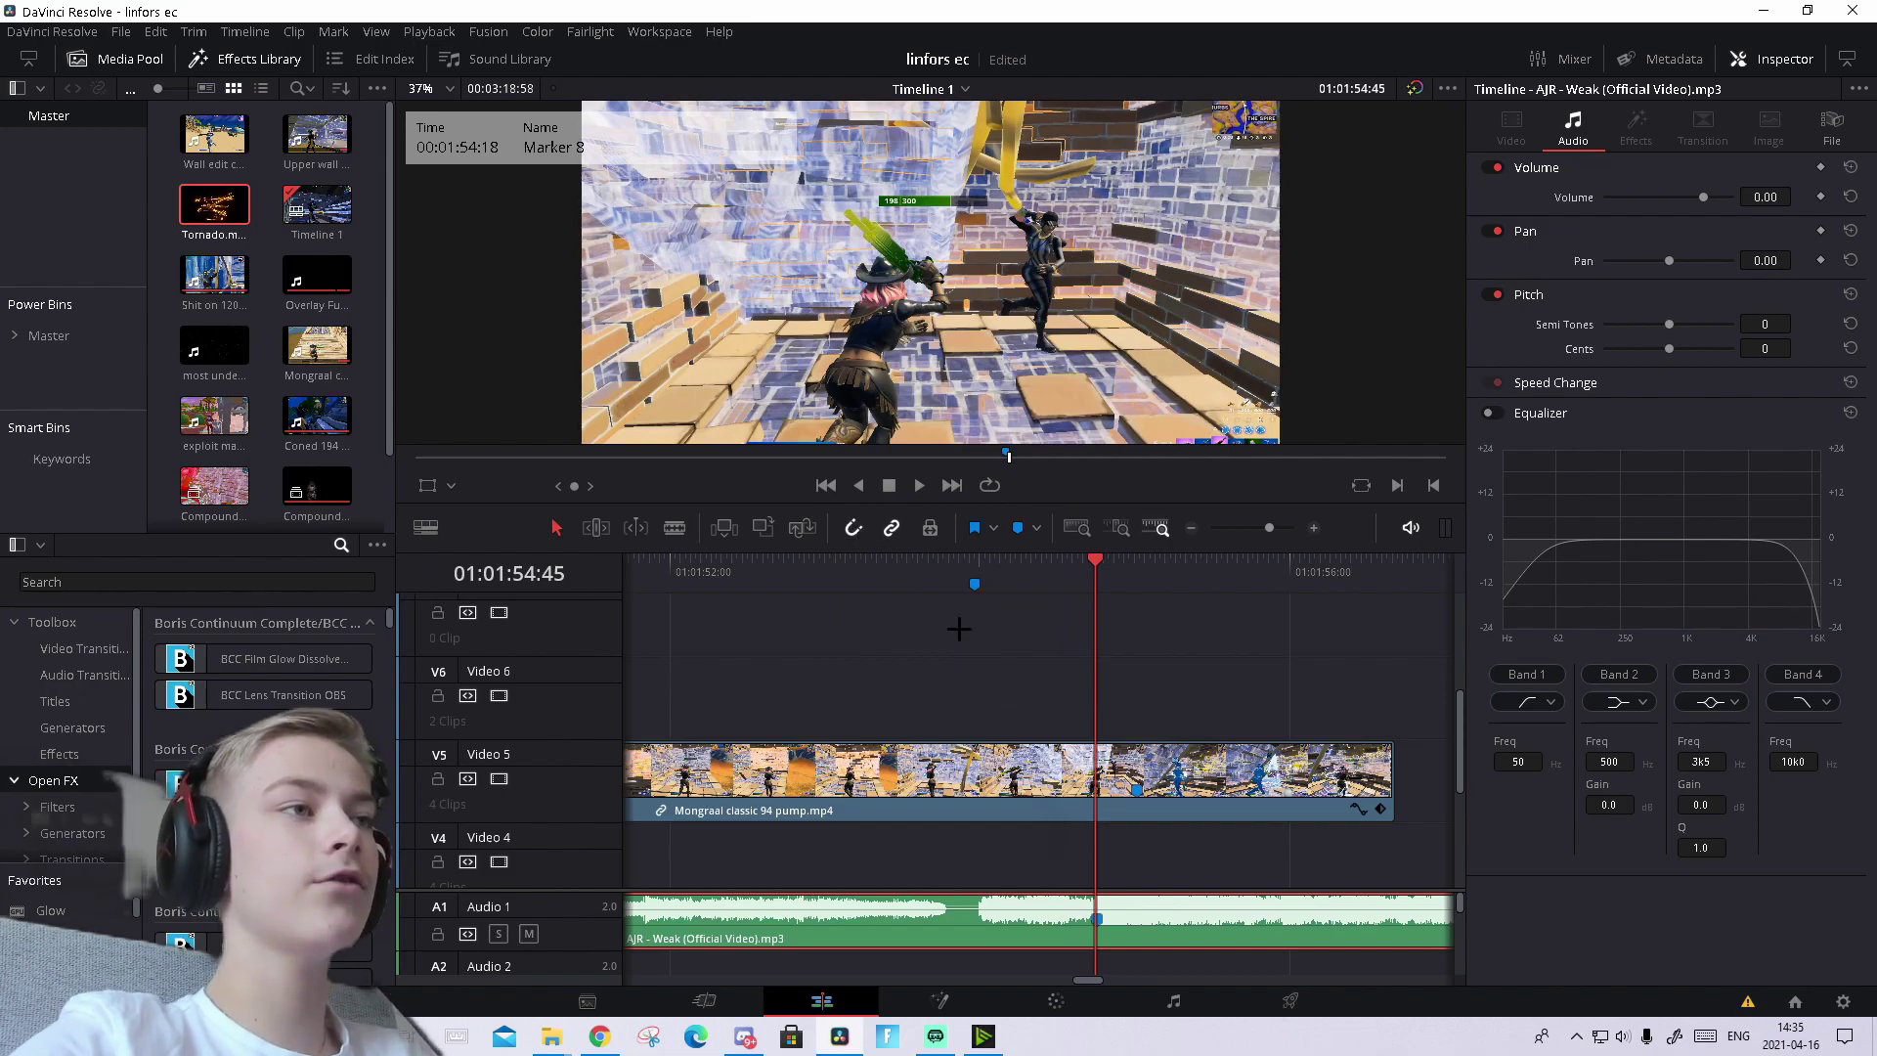
- Move the Mongraal classic 94 pump.mp4 clip so its shot marker aligns with the song's beat marker at 01:01:54:45, and play back the sync
{"action": "left_click", "coordinate": [1236, 757]}
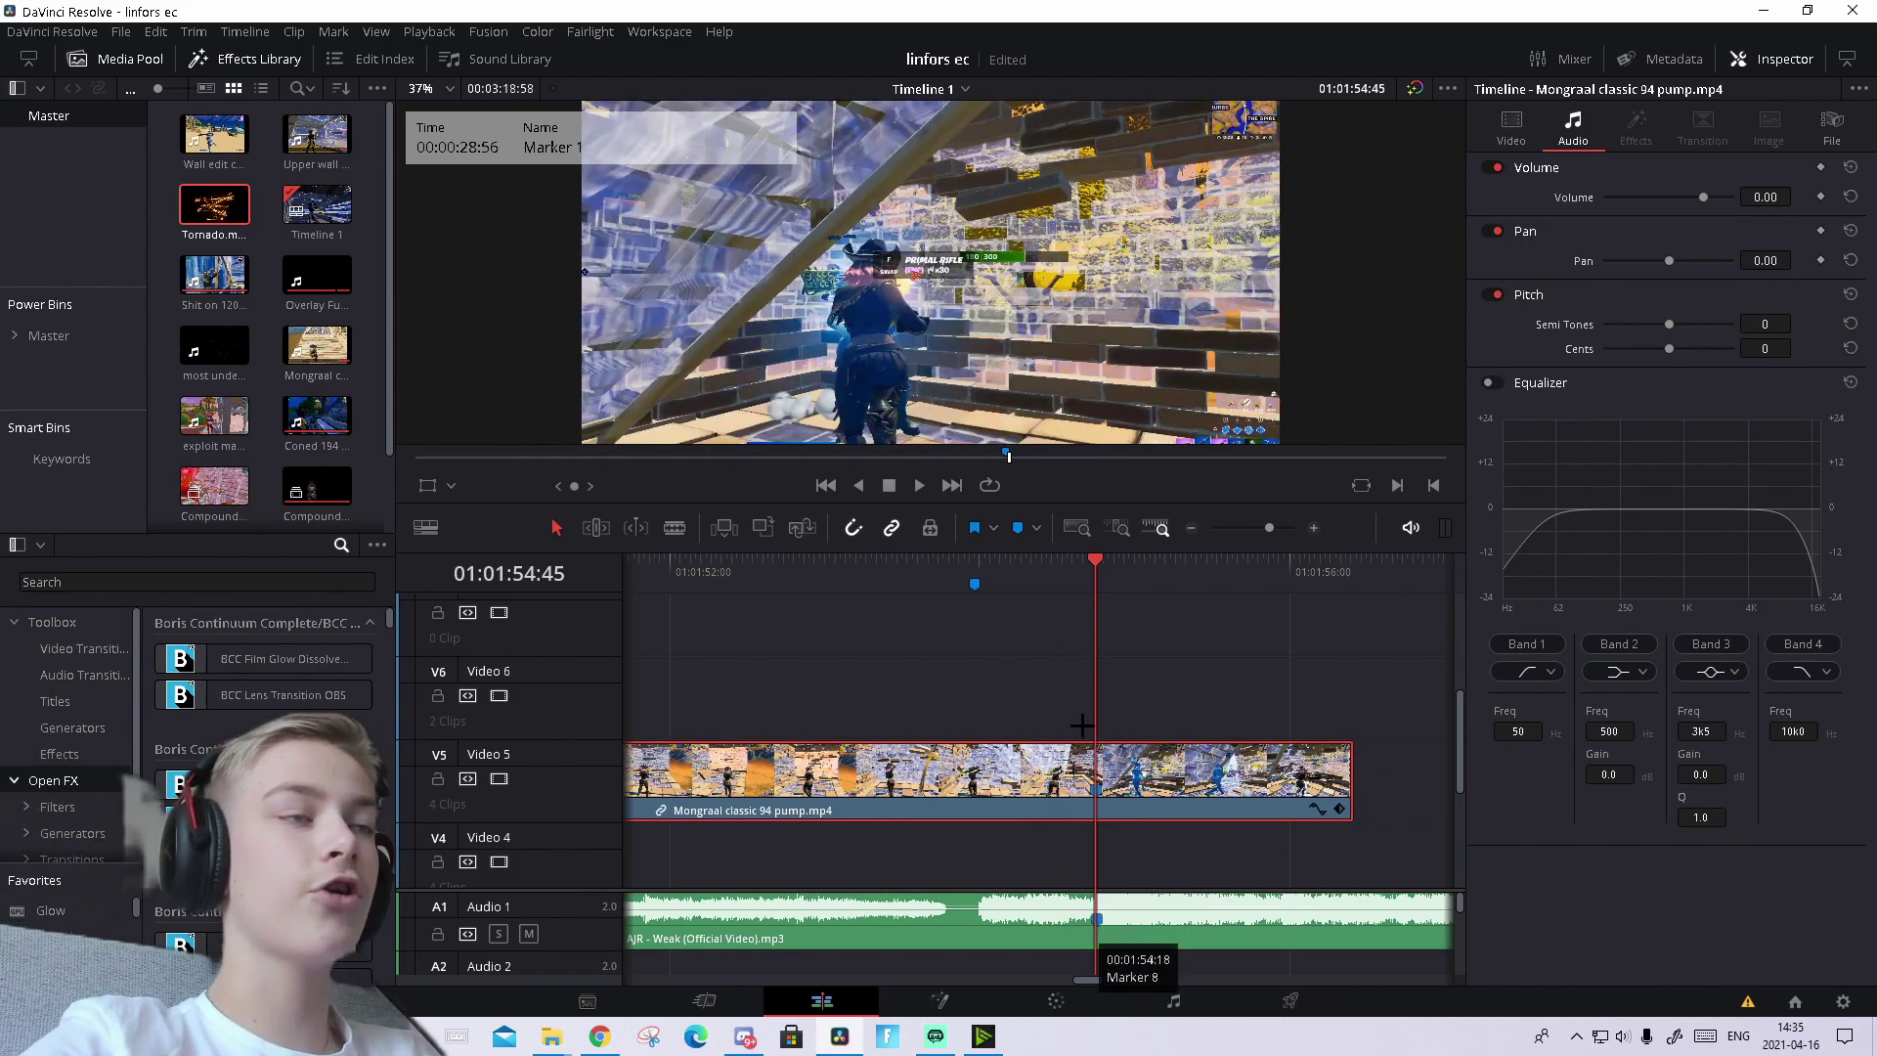
{"action": "left_click", "coordinate": [1165, 624]}
{"action": "left_click_drag", "start_coordinate": [1095, 559], "coordinate": [1006, 555]}
{"action": "key", "text": "space"}
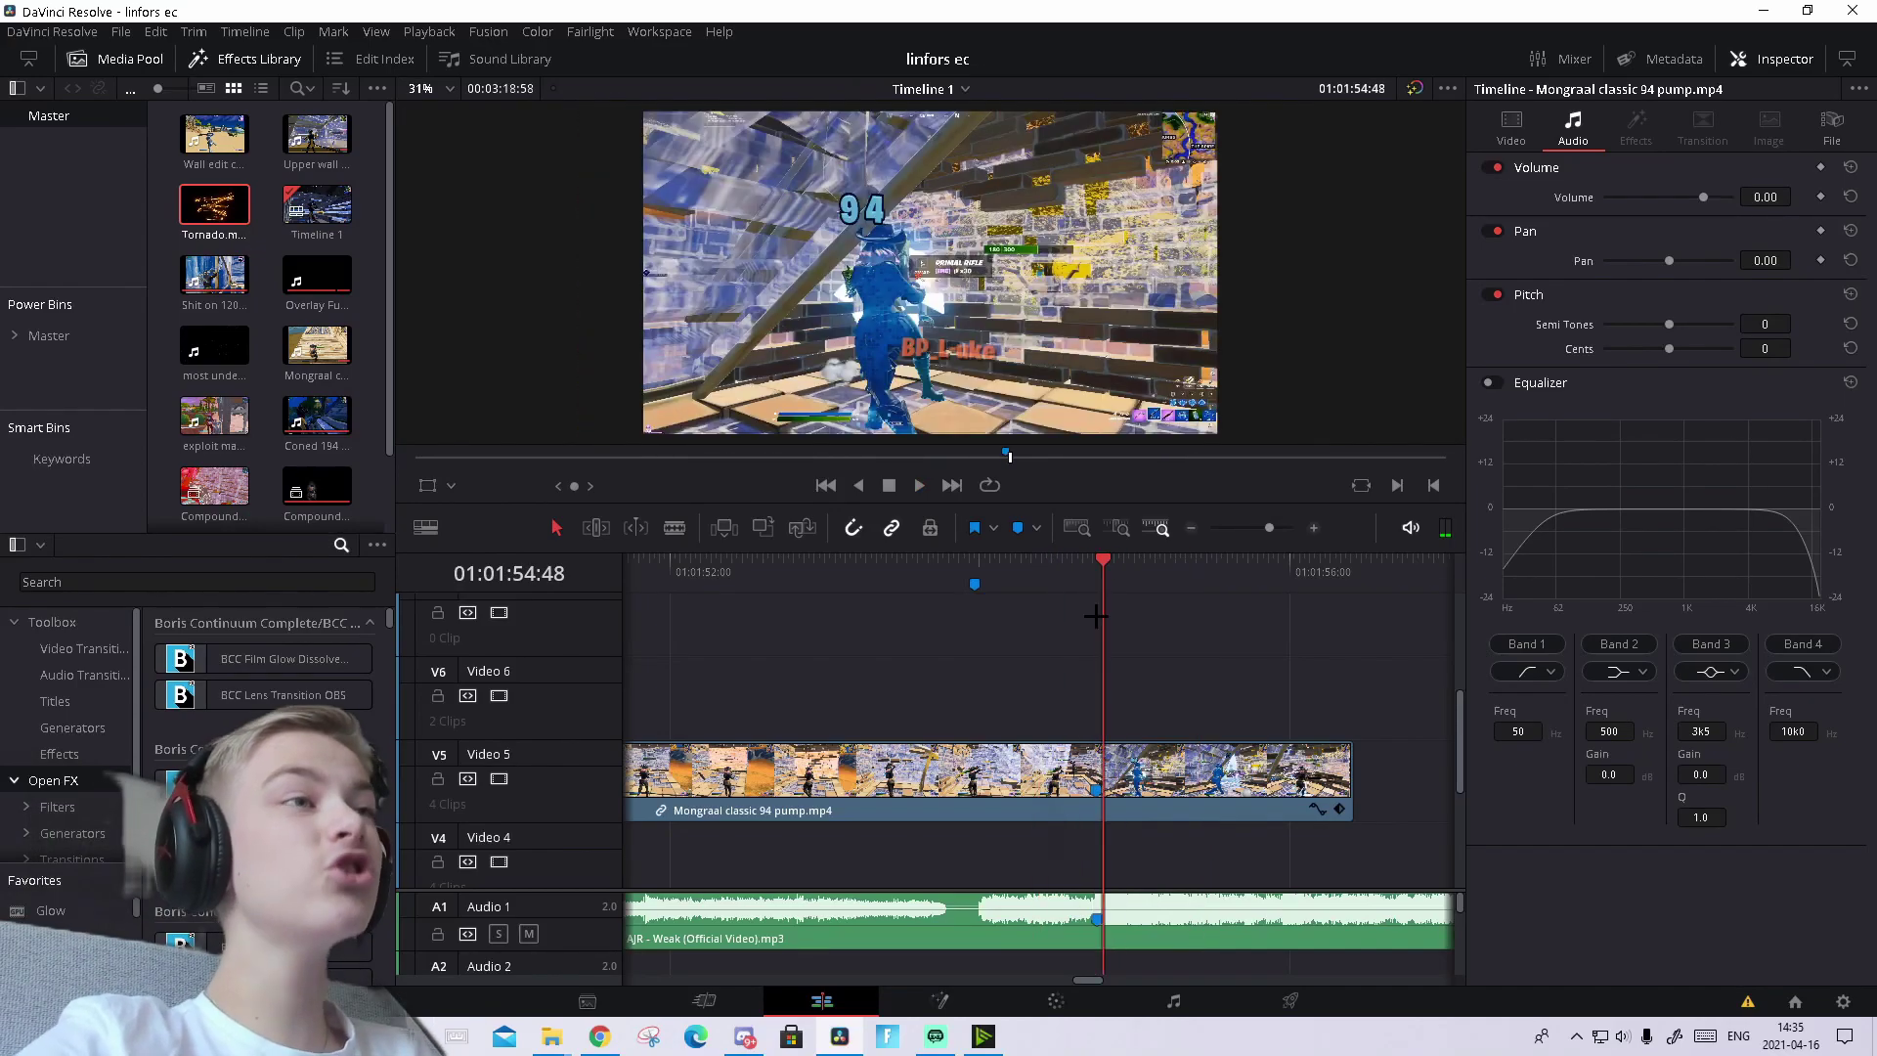
{"action": "left_click", "coordinate": [1096, 572]}
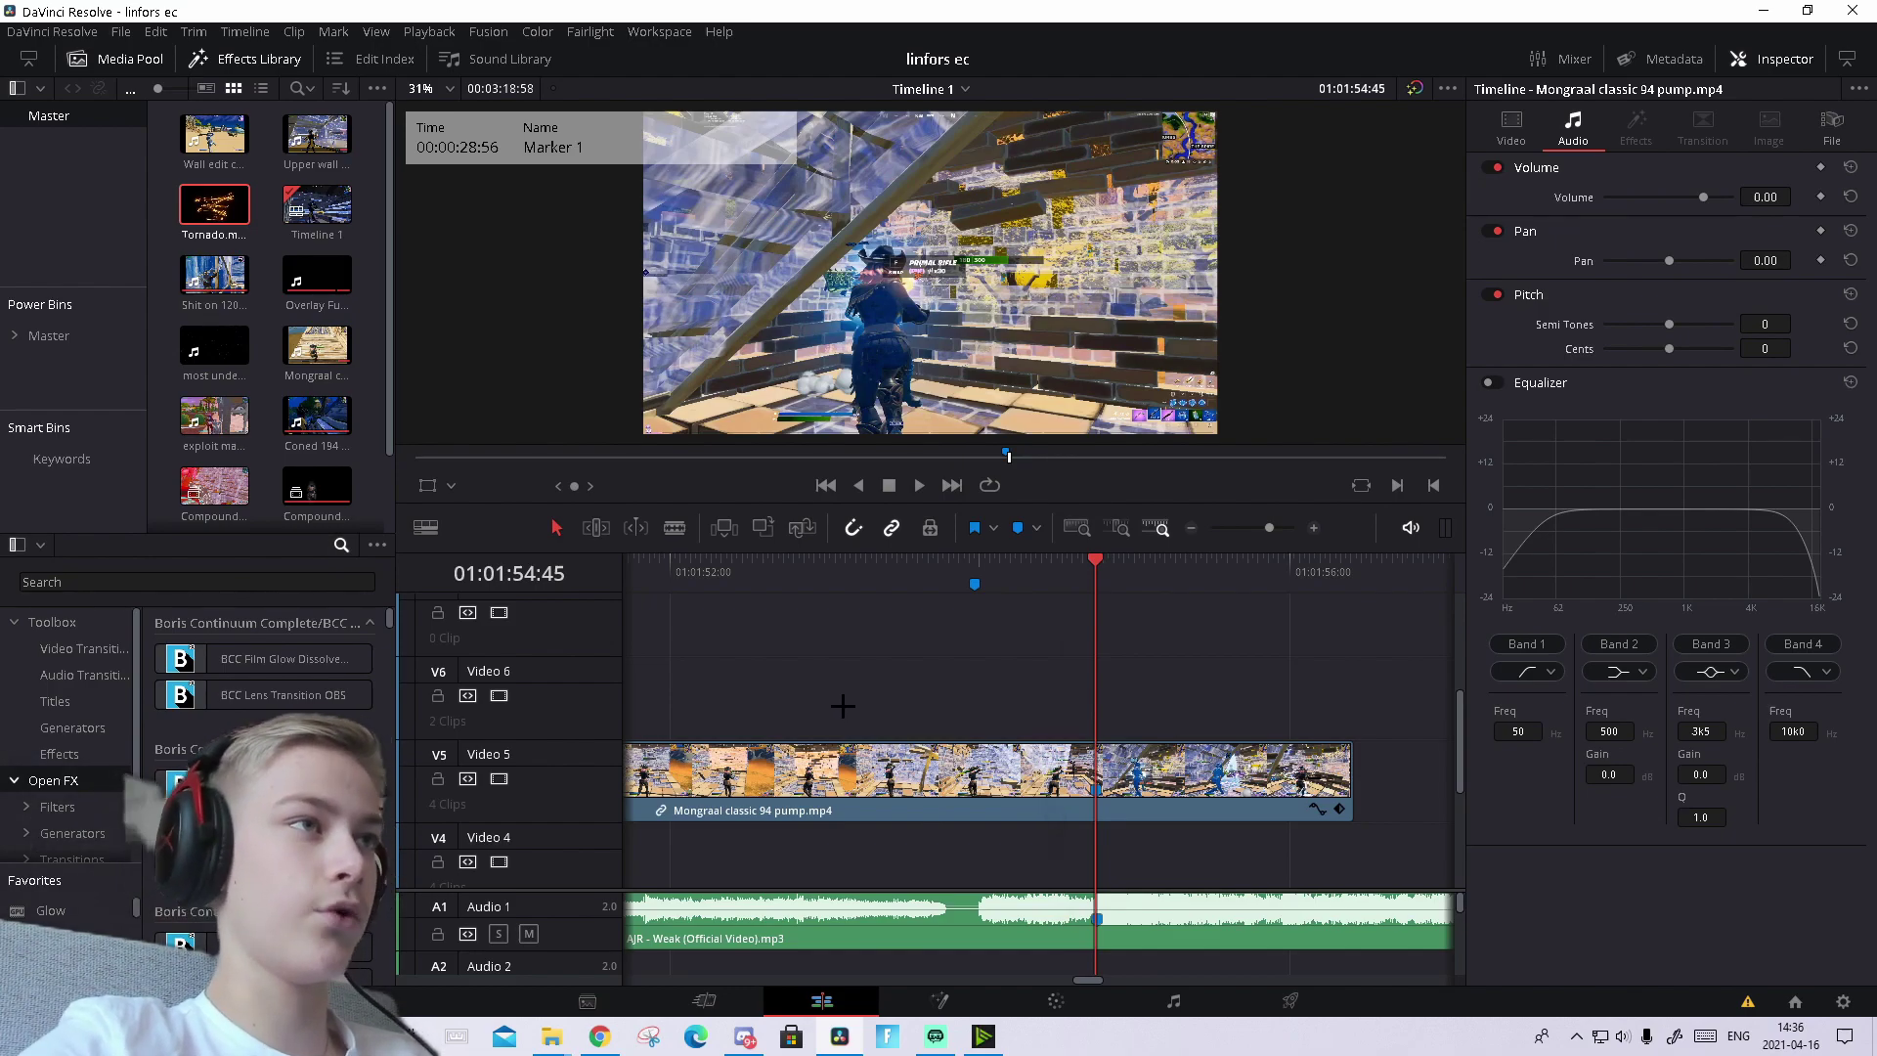
- Search Windows for %localappdata% and open the matching folder
{"action": "left_click", "coordinate": [254, 1036]}
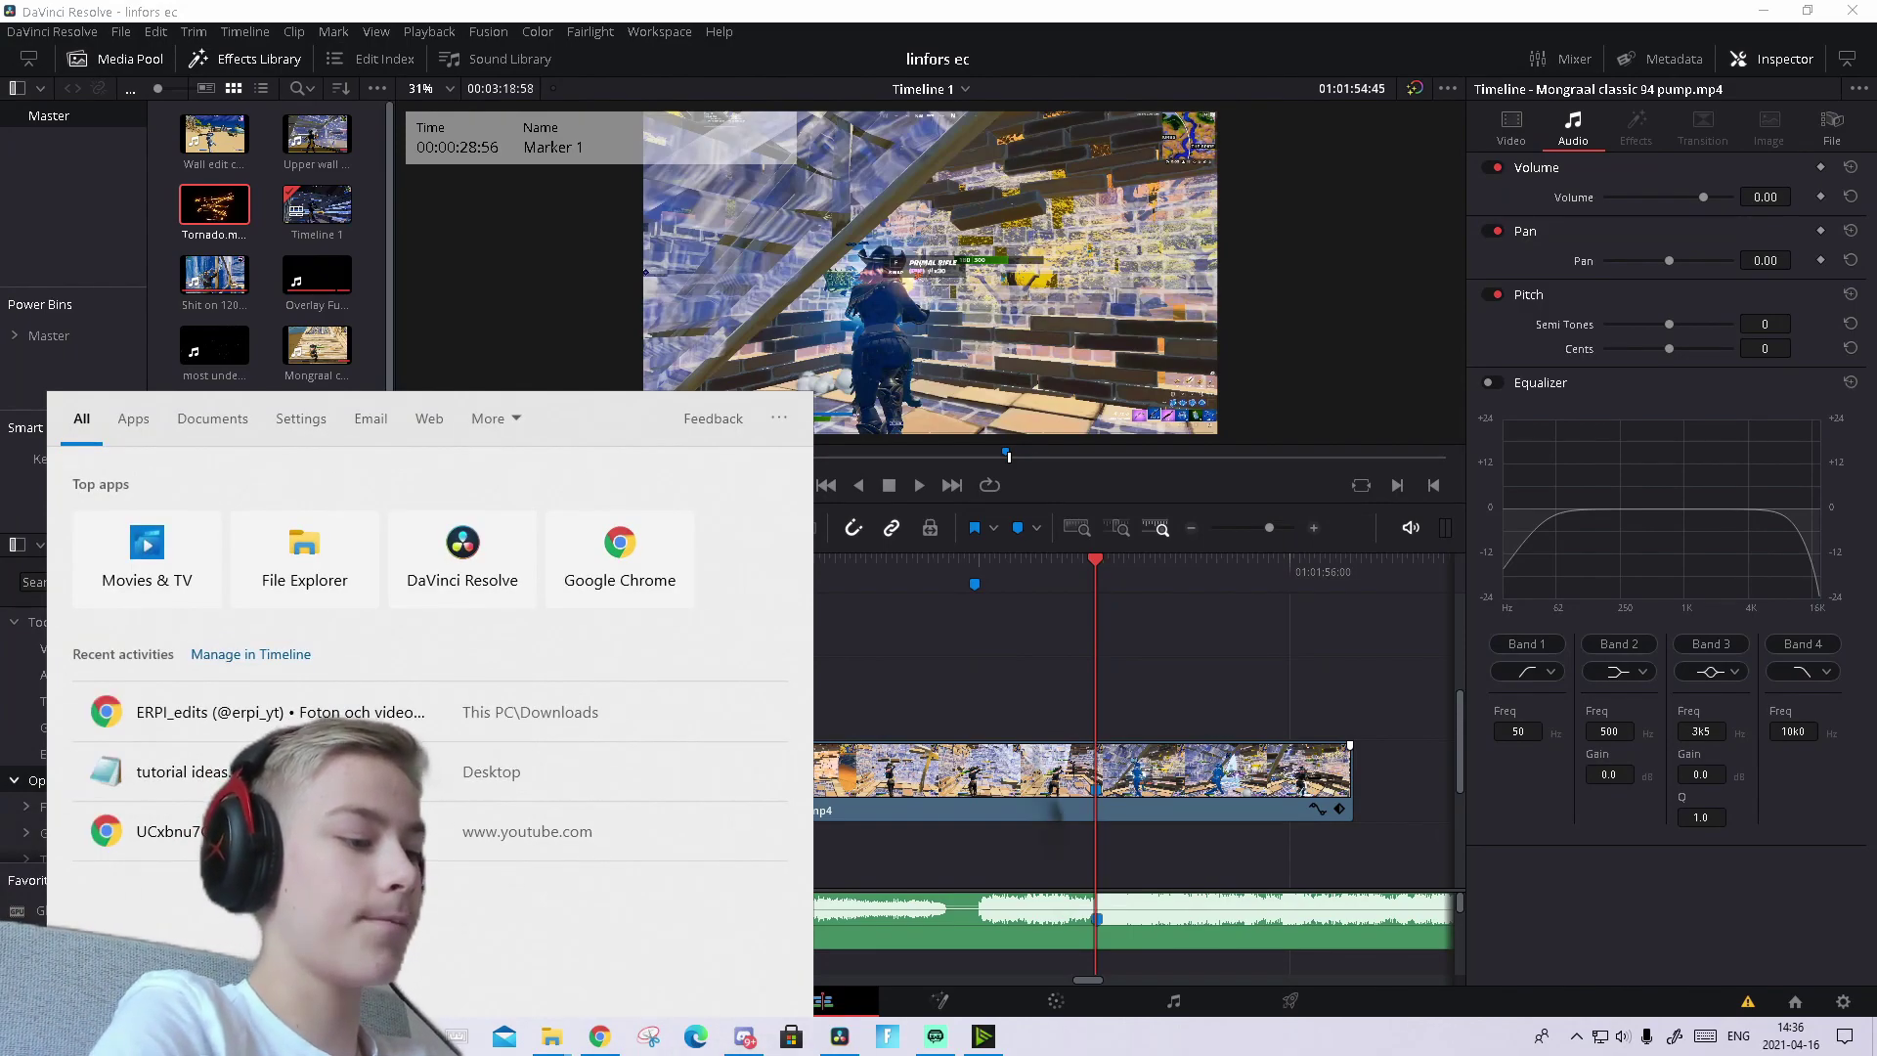
{"action": "type", "text": "%local"}
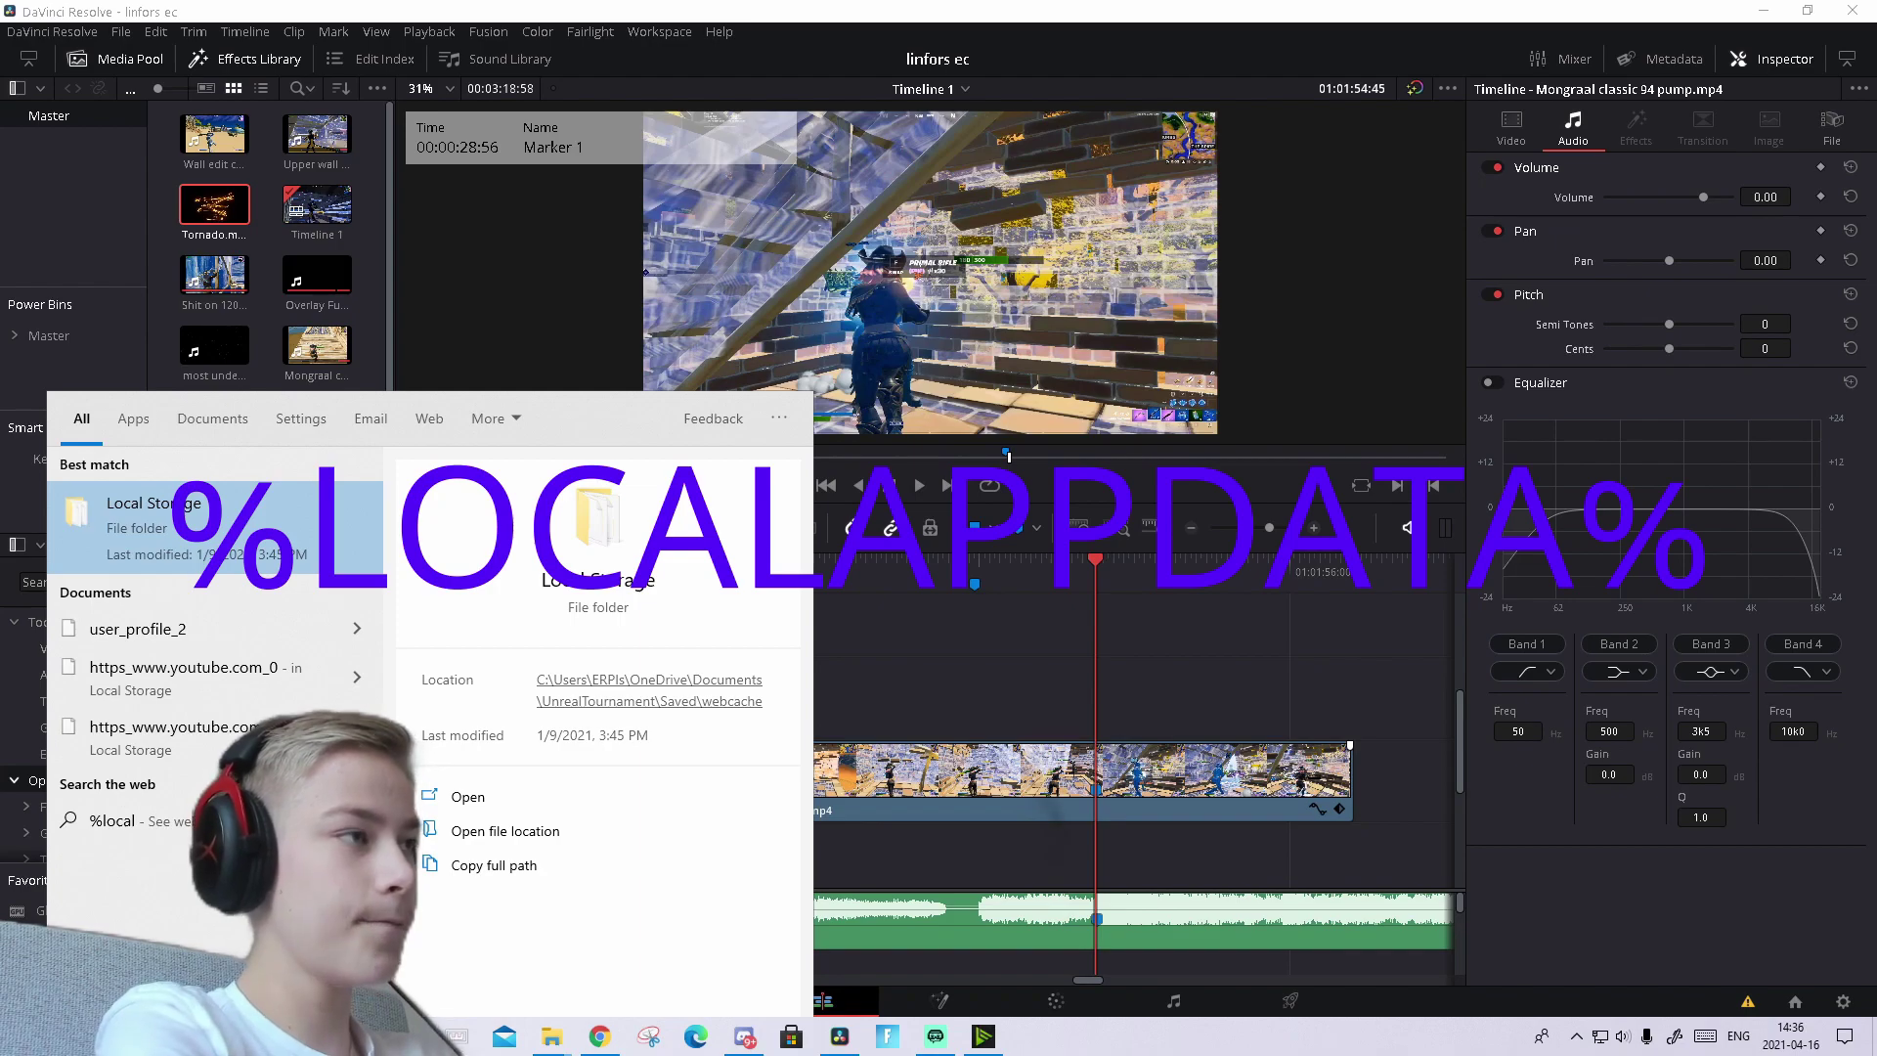
{"action": "type", "text": "appdata%"}
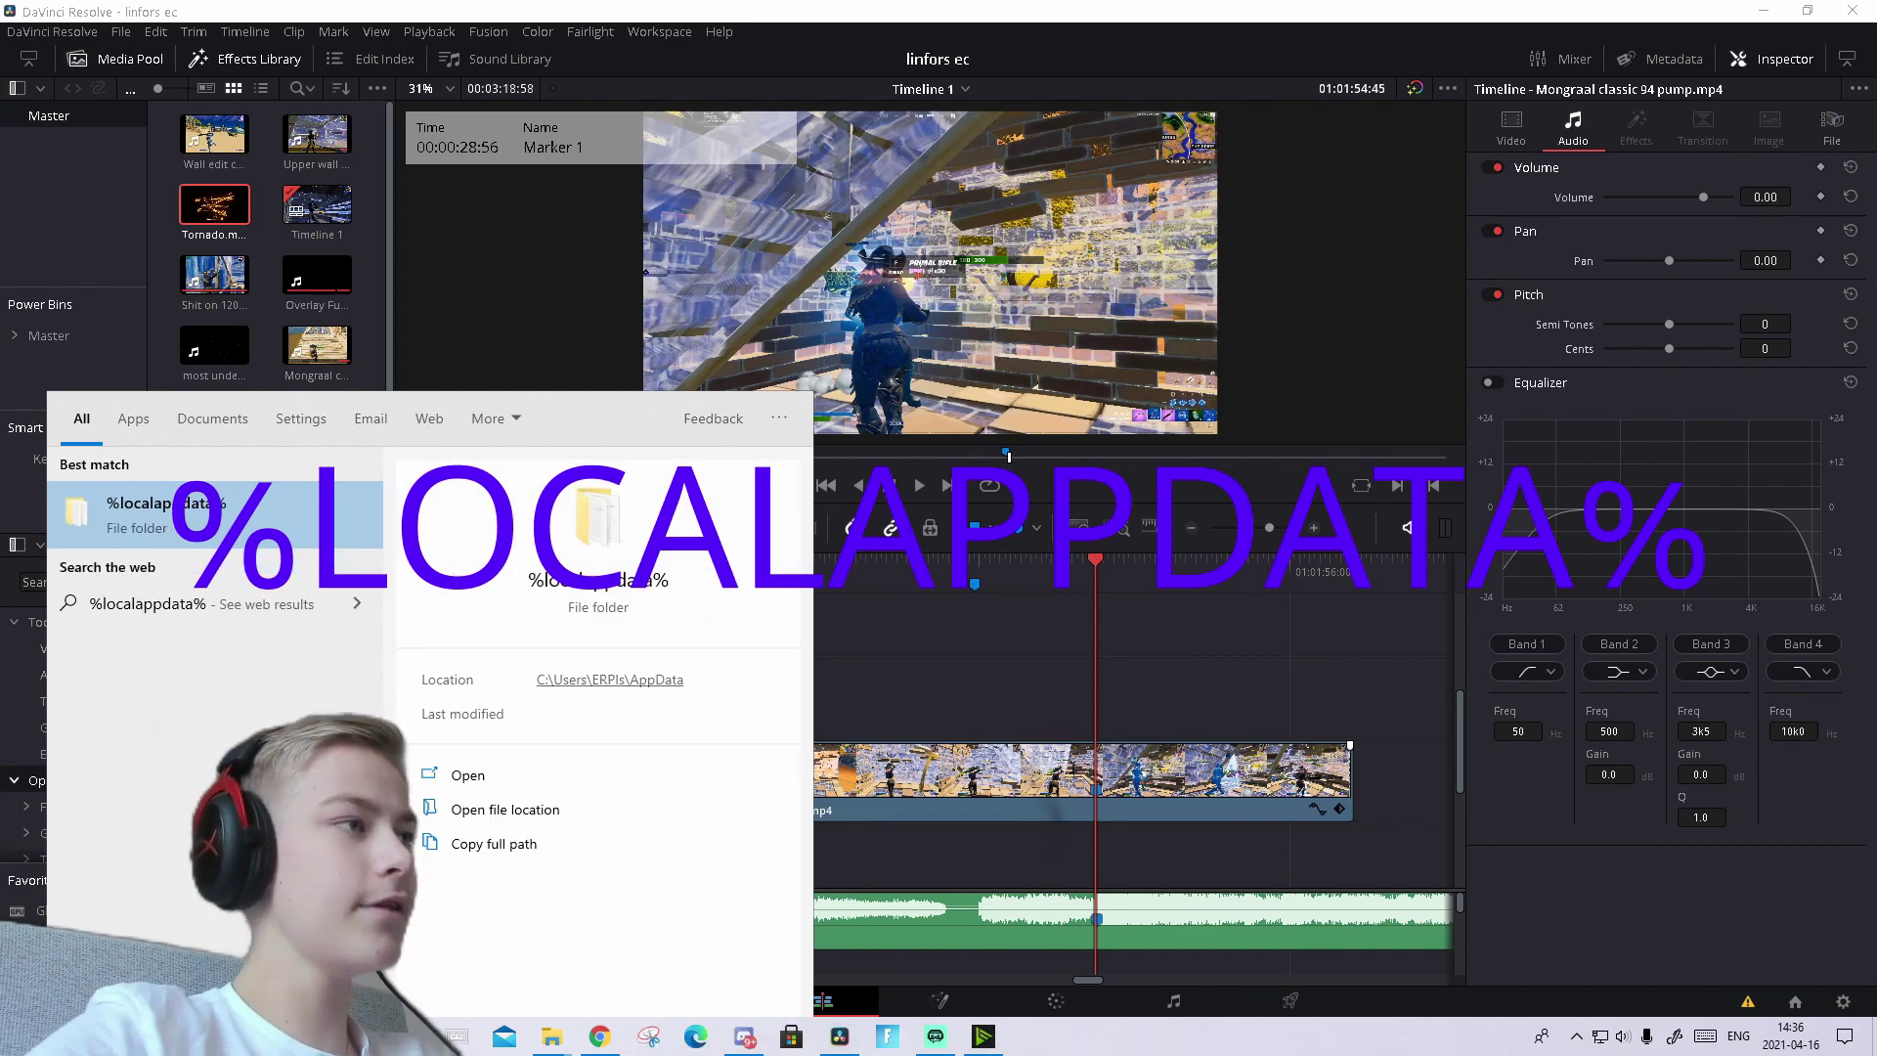
{"action": "left_click", "coordinate": [612, 570]}
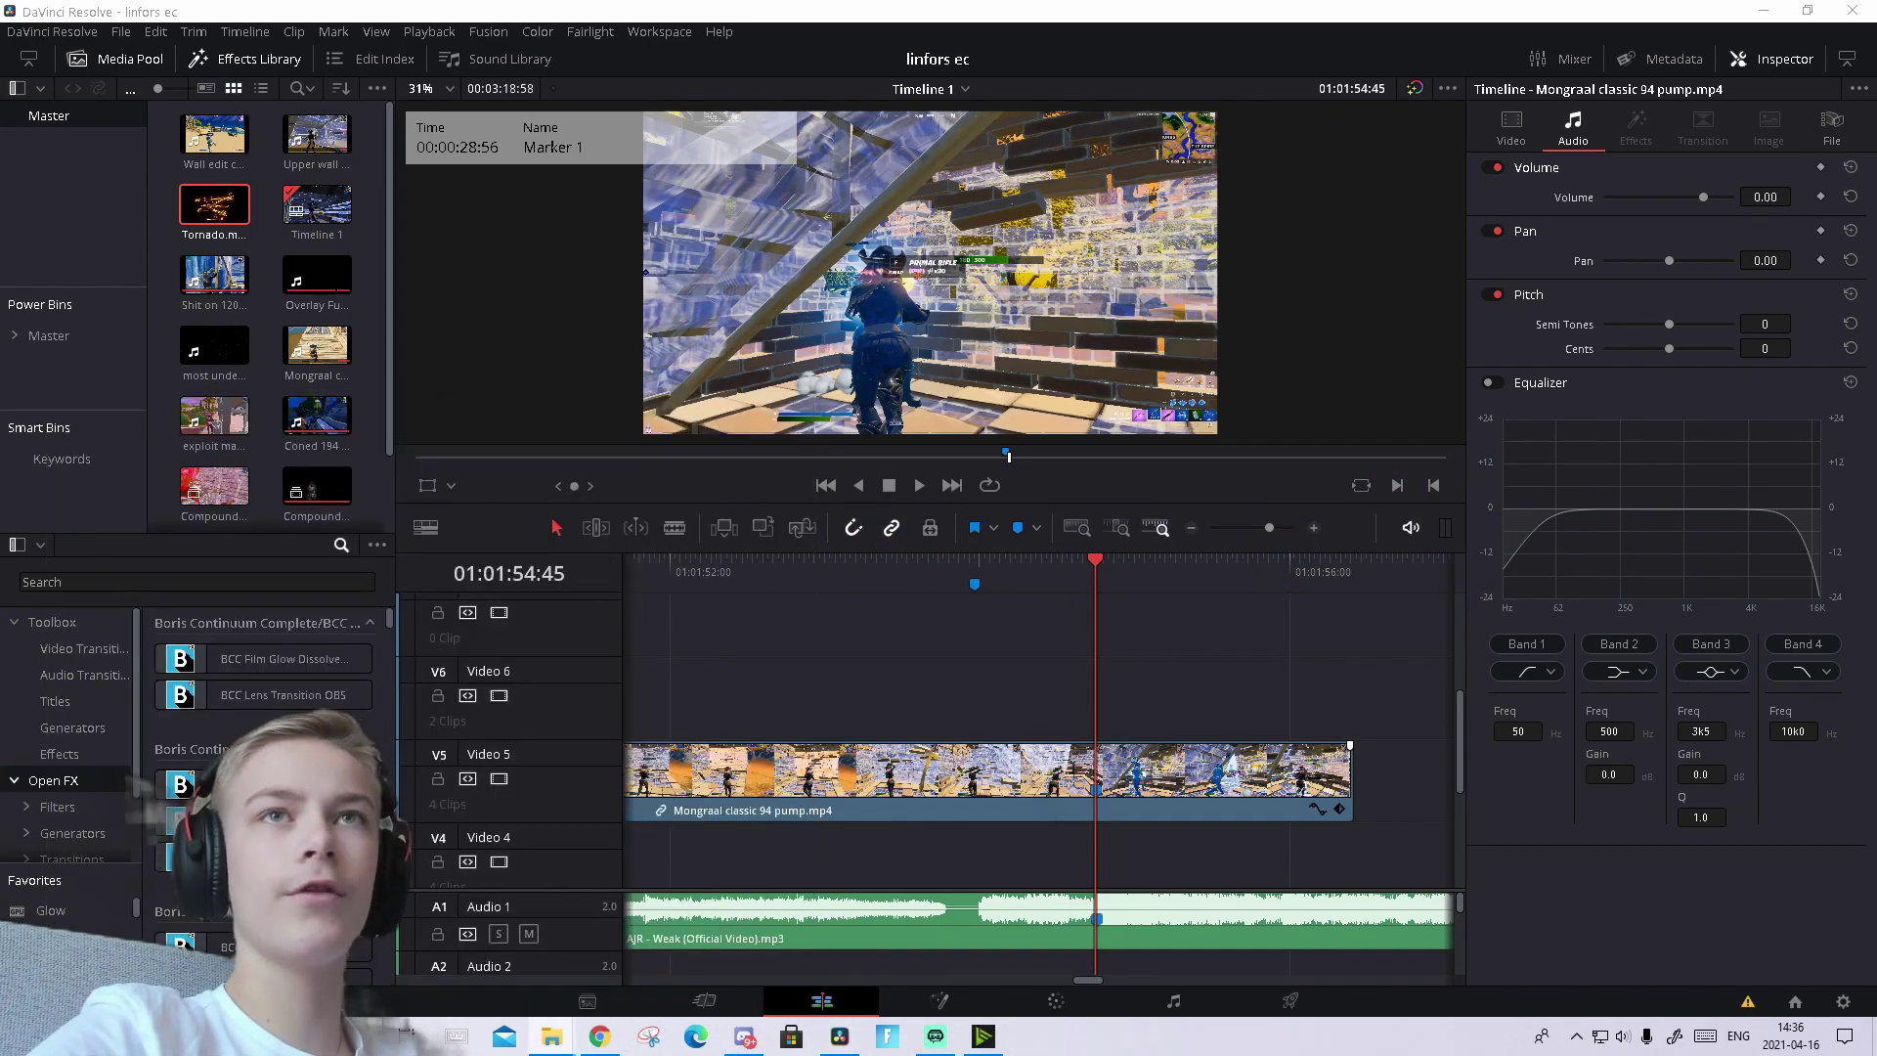
- Browse the look presets in LooksBuilder\Looks\Custom and close the file window
{"action": "scroll", "coordinate": [713, 557], "scroll_direction": "down", "scroll_amount": 3}
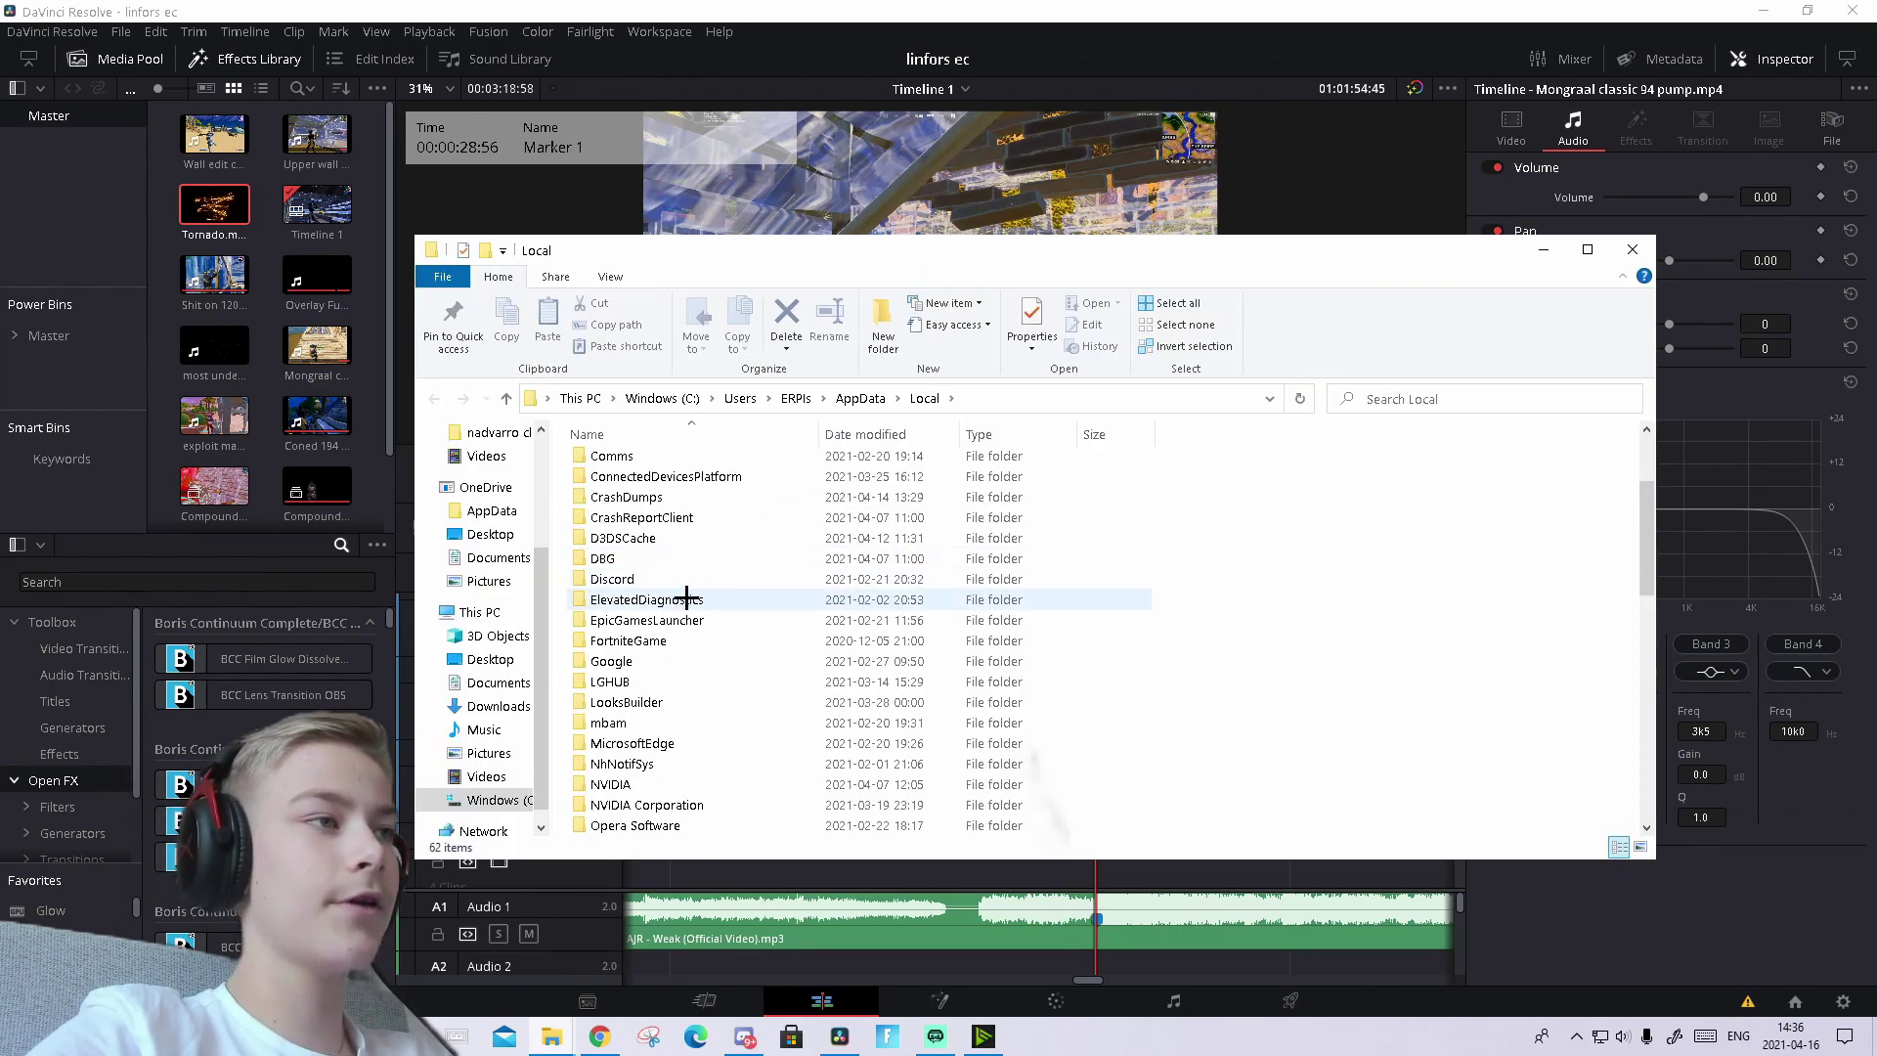
{"action": "double_click", "coordinate": [646, 701]}
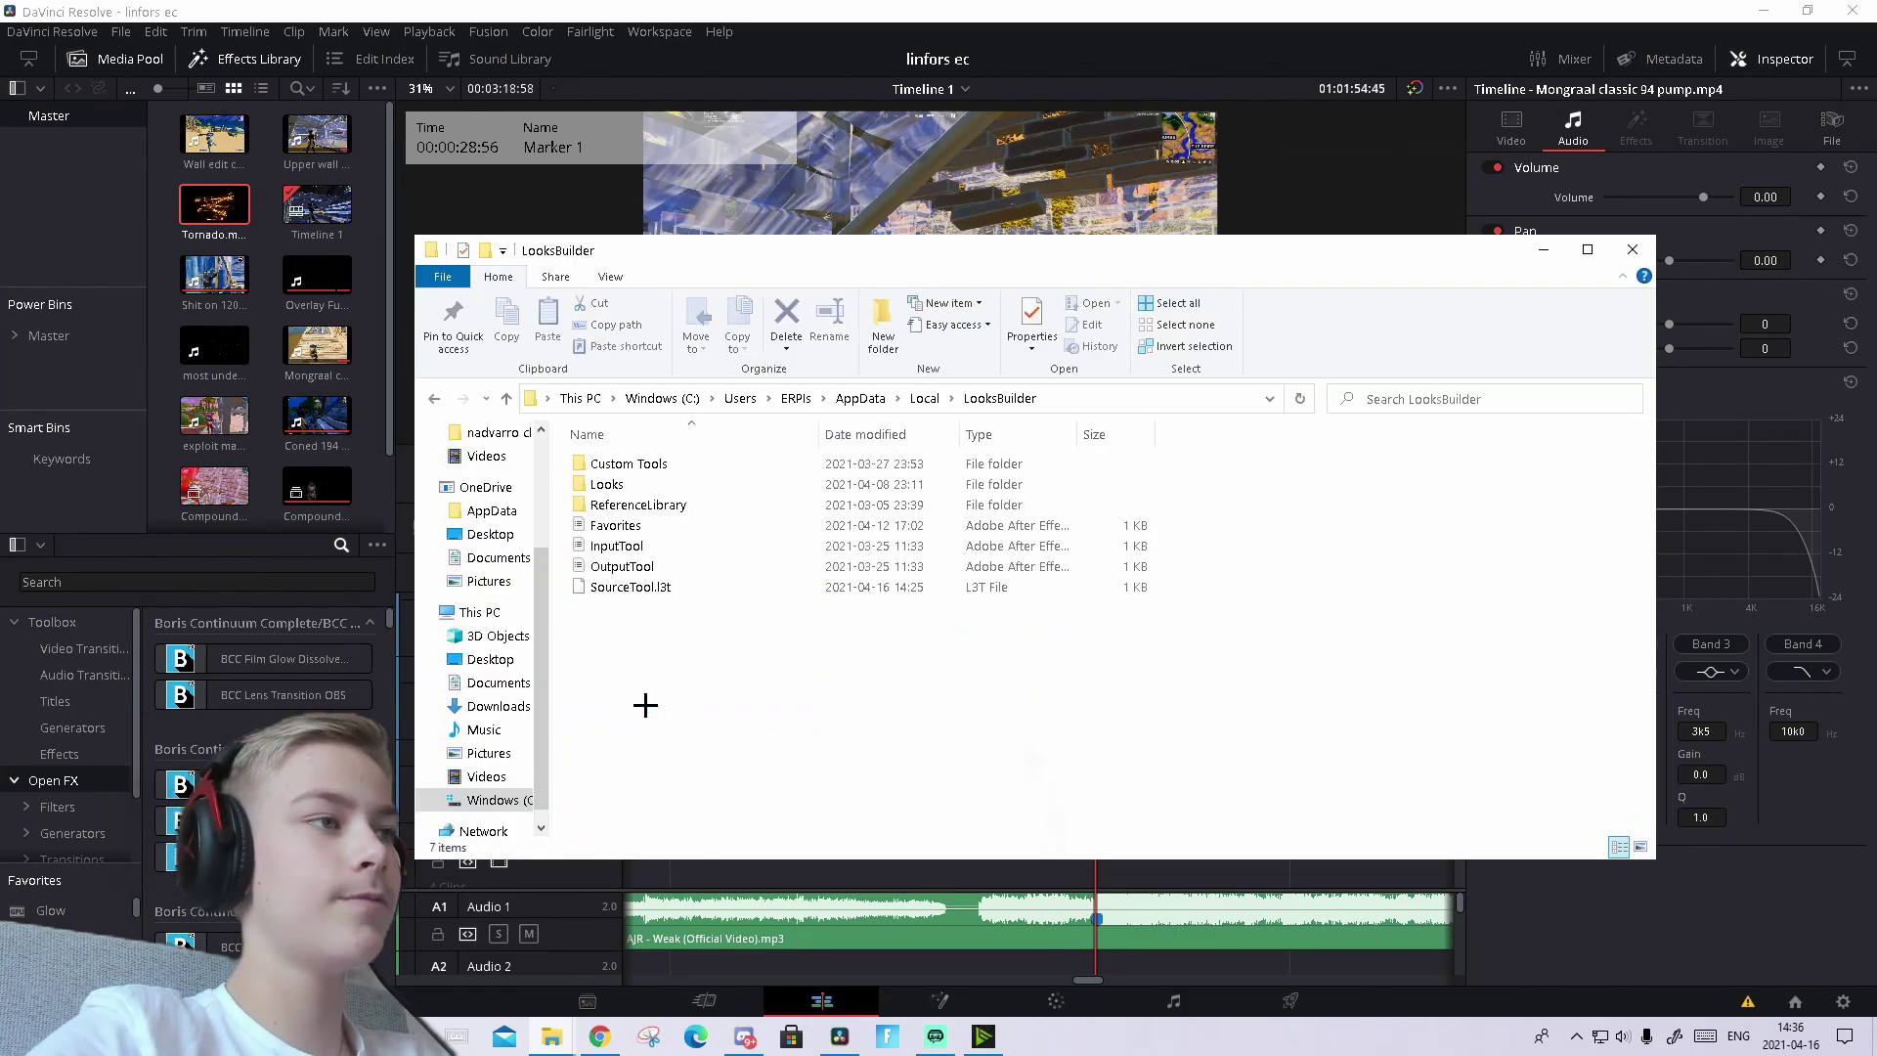
{"action": "double_click", "coordinate": [638, 487]}
{"action": "double_click", "coordinate": [678, 461]}
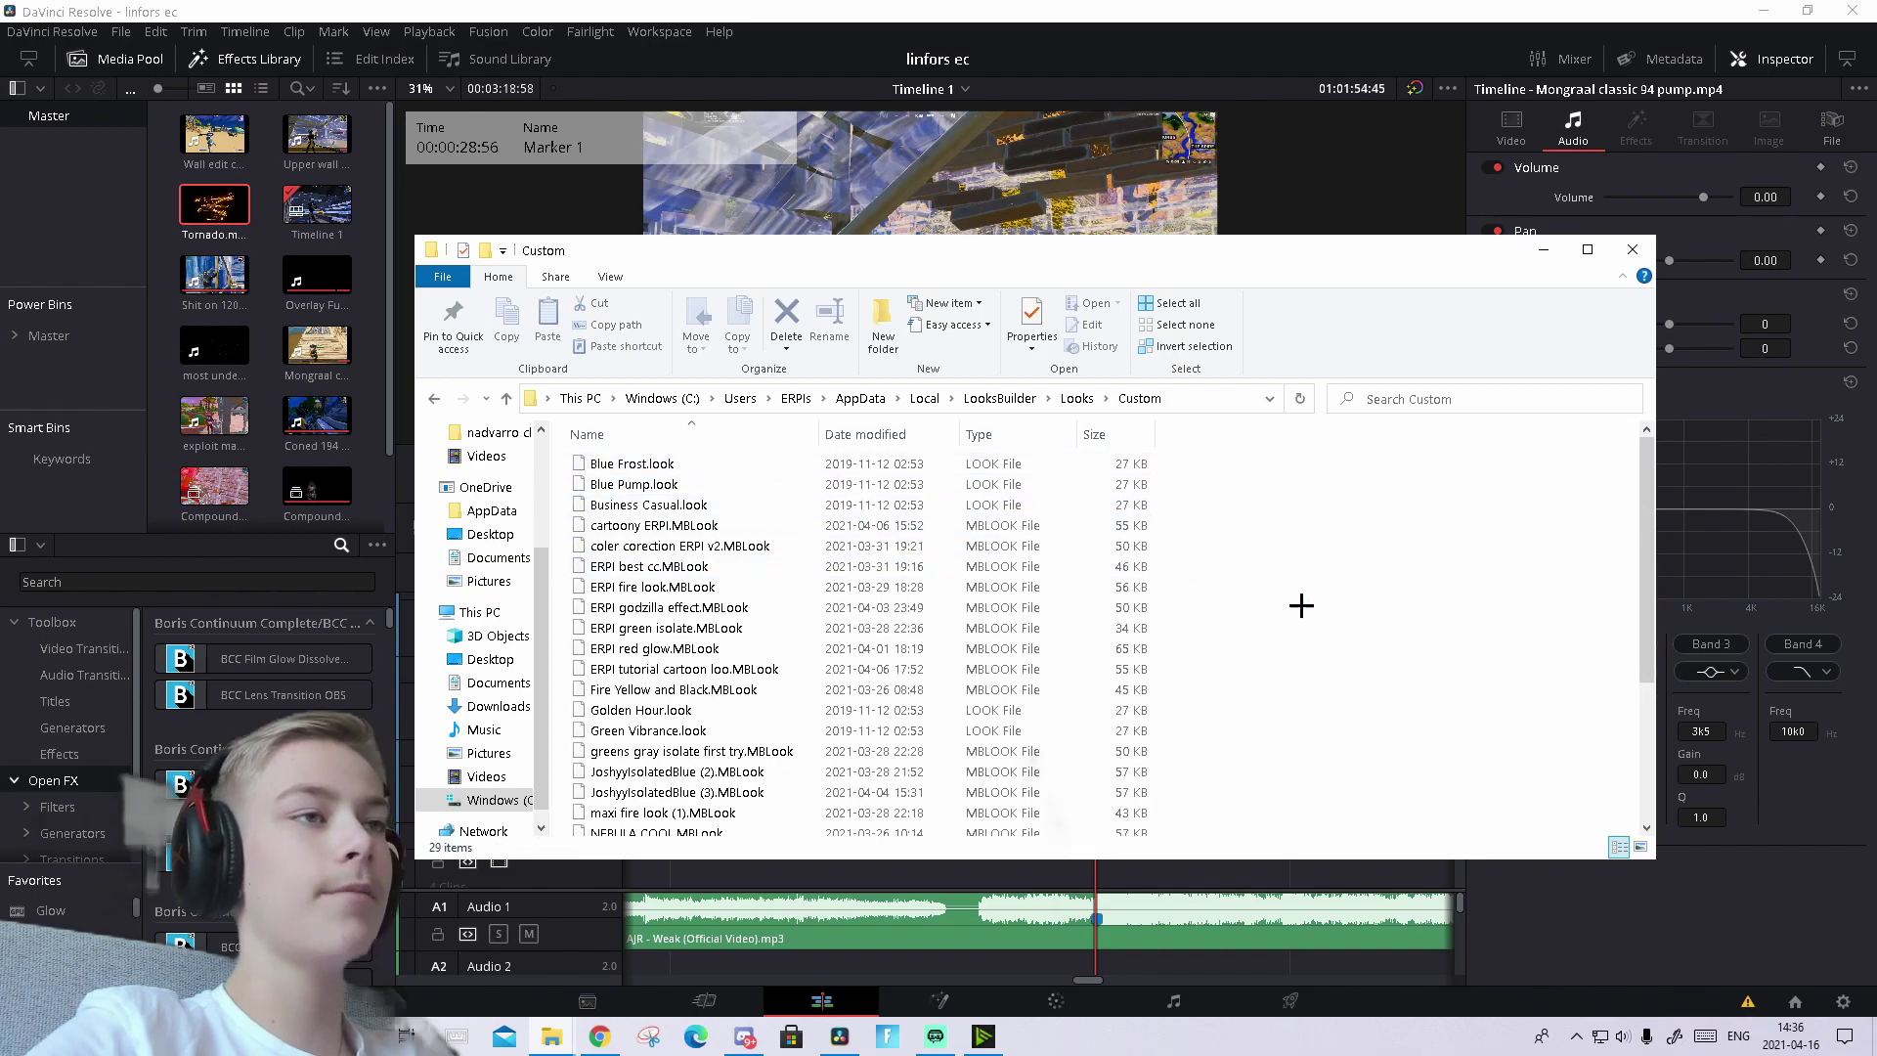
{"action": "scroll", "coordinate": [1246, 612], "scroll_direction": "down", "scroll_amount": 4}
{"action": "scroll", "coordinate": [1217, 586], "scroll_direction": "up", "scroll_amount": 4}
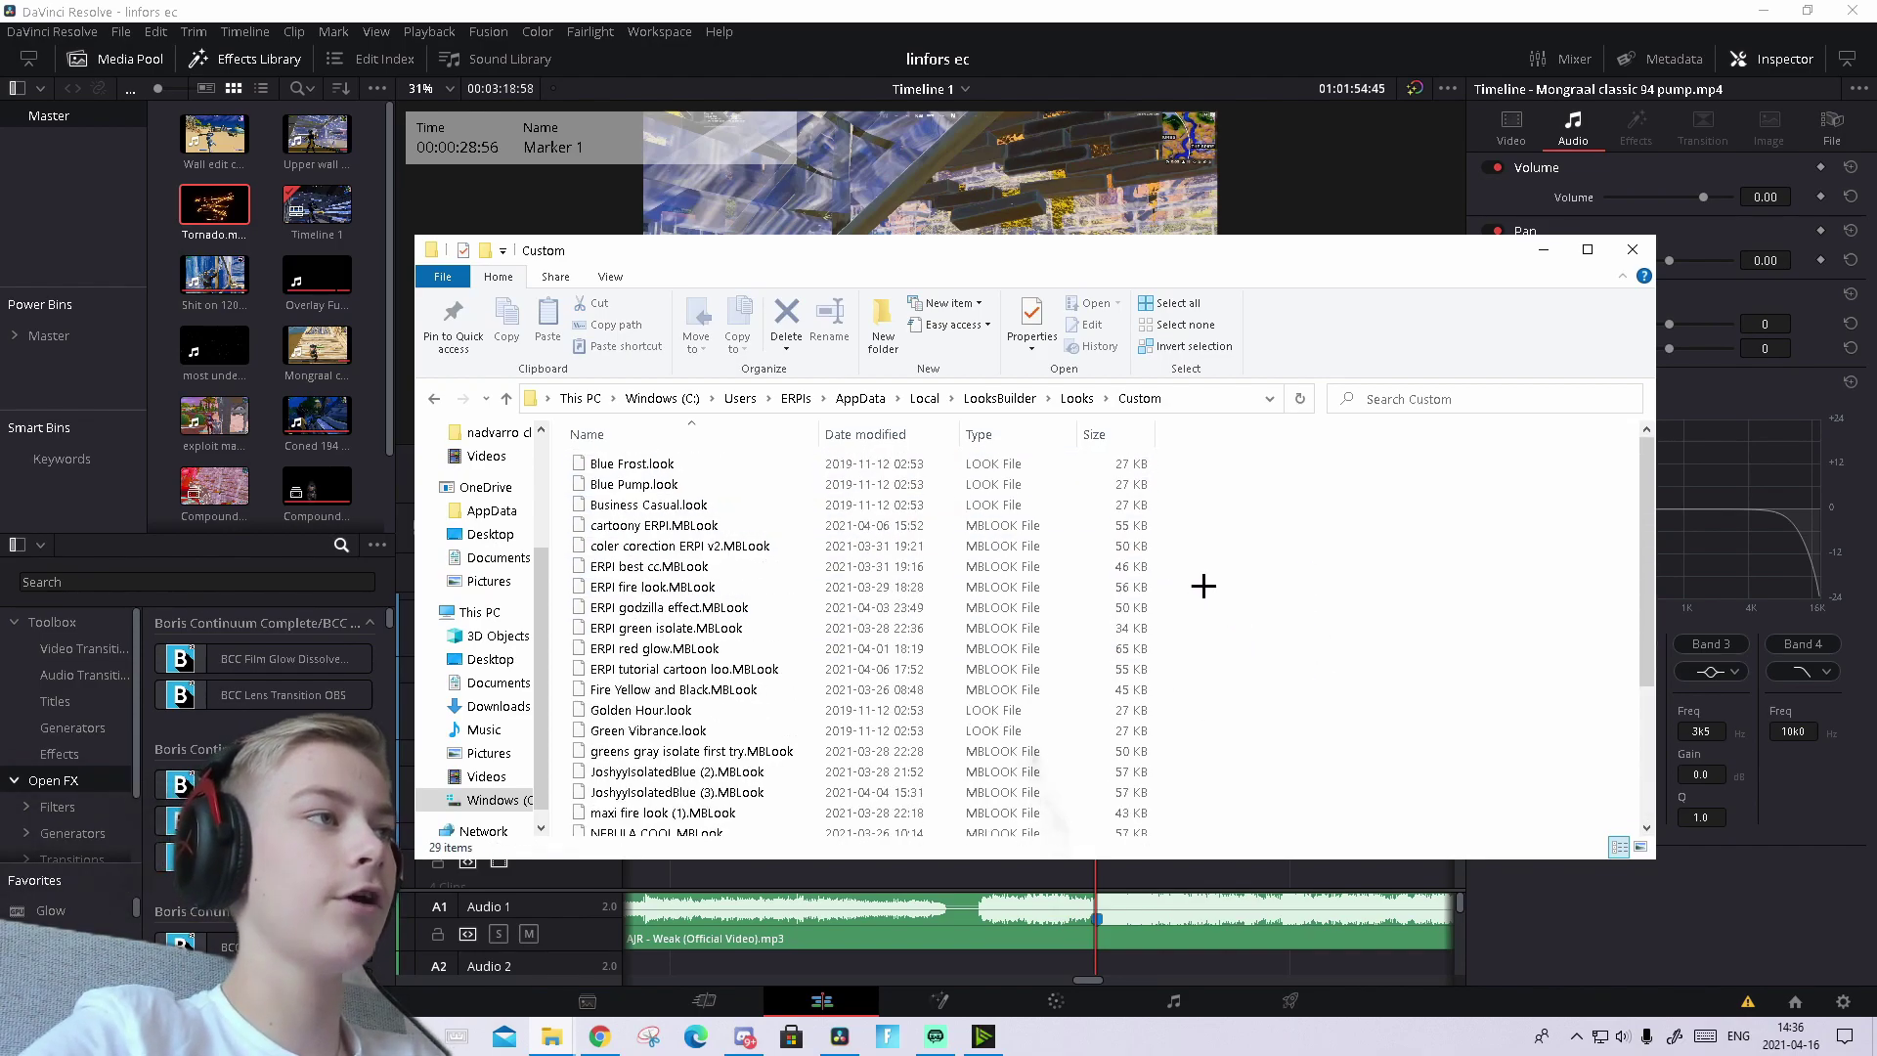
{"action": "left_click", "coordinate": [1628, 255]}
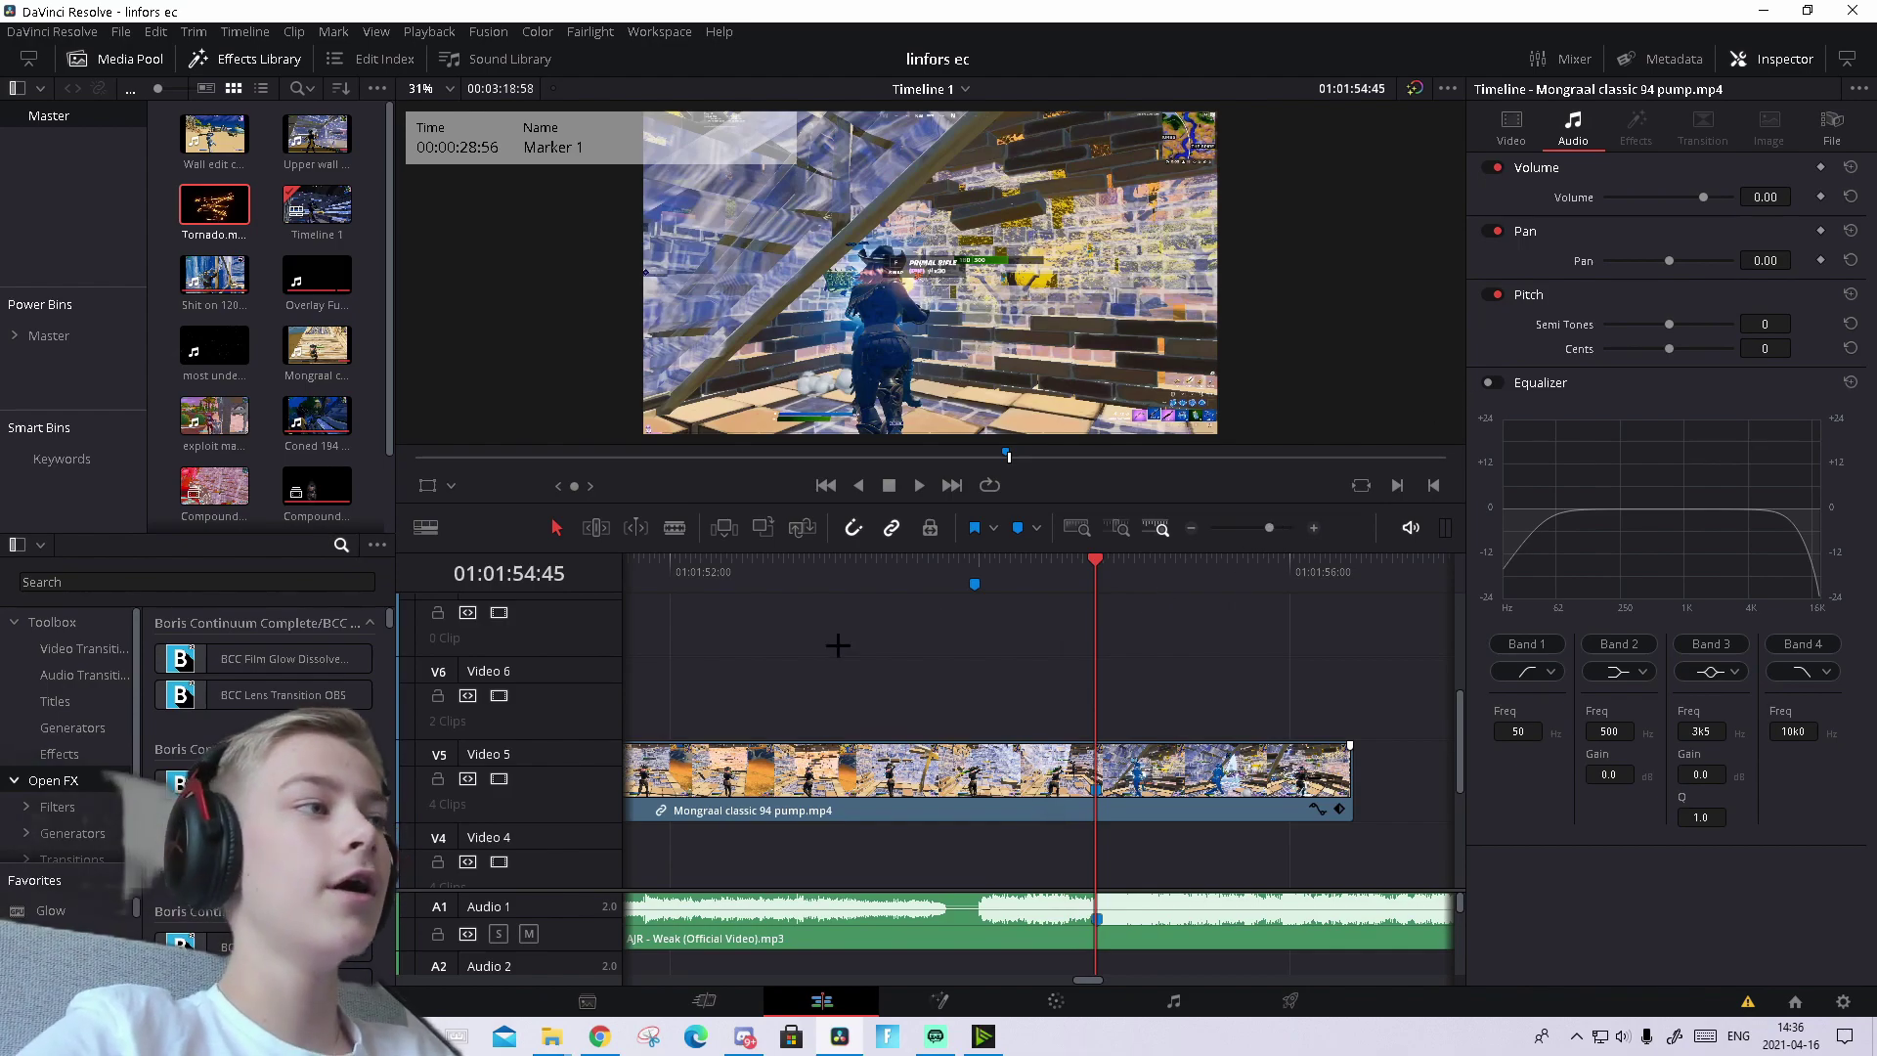
- List the Toolbox effects, and show and hide the gameplay clip's retime controls to check the speed segments around the shot
{"action": "left_click", "coordinate": [131, 753]}
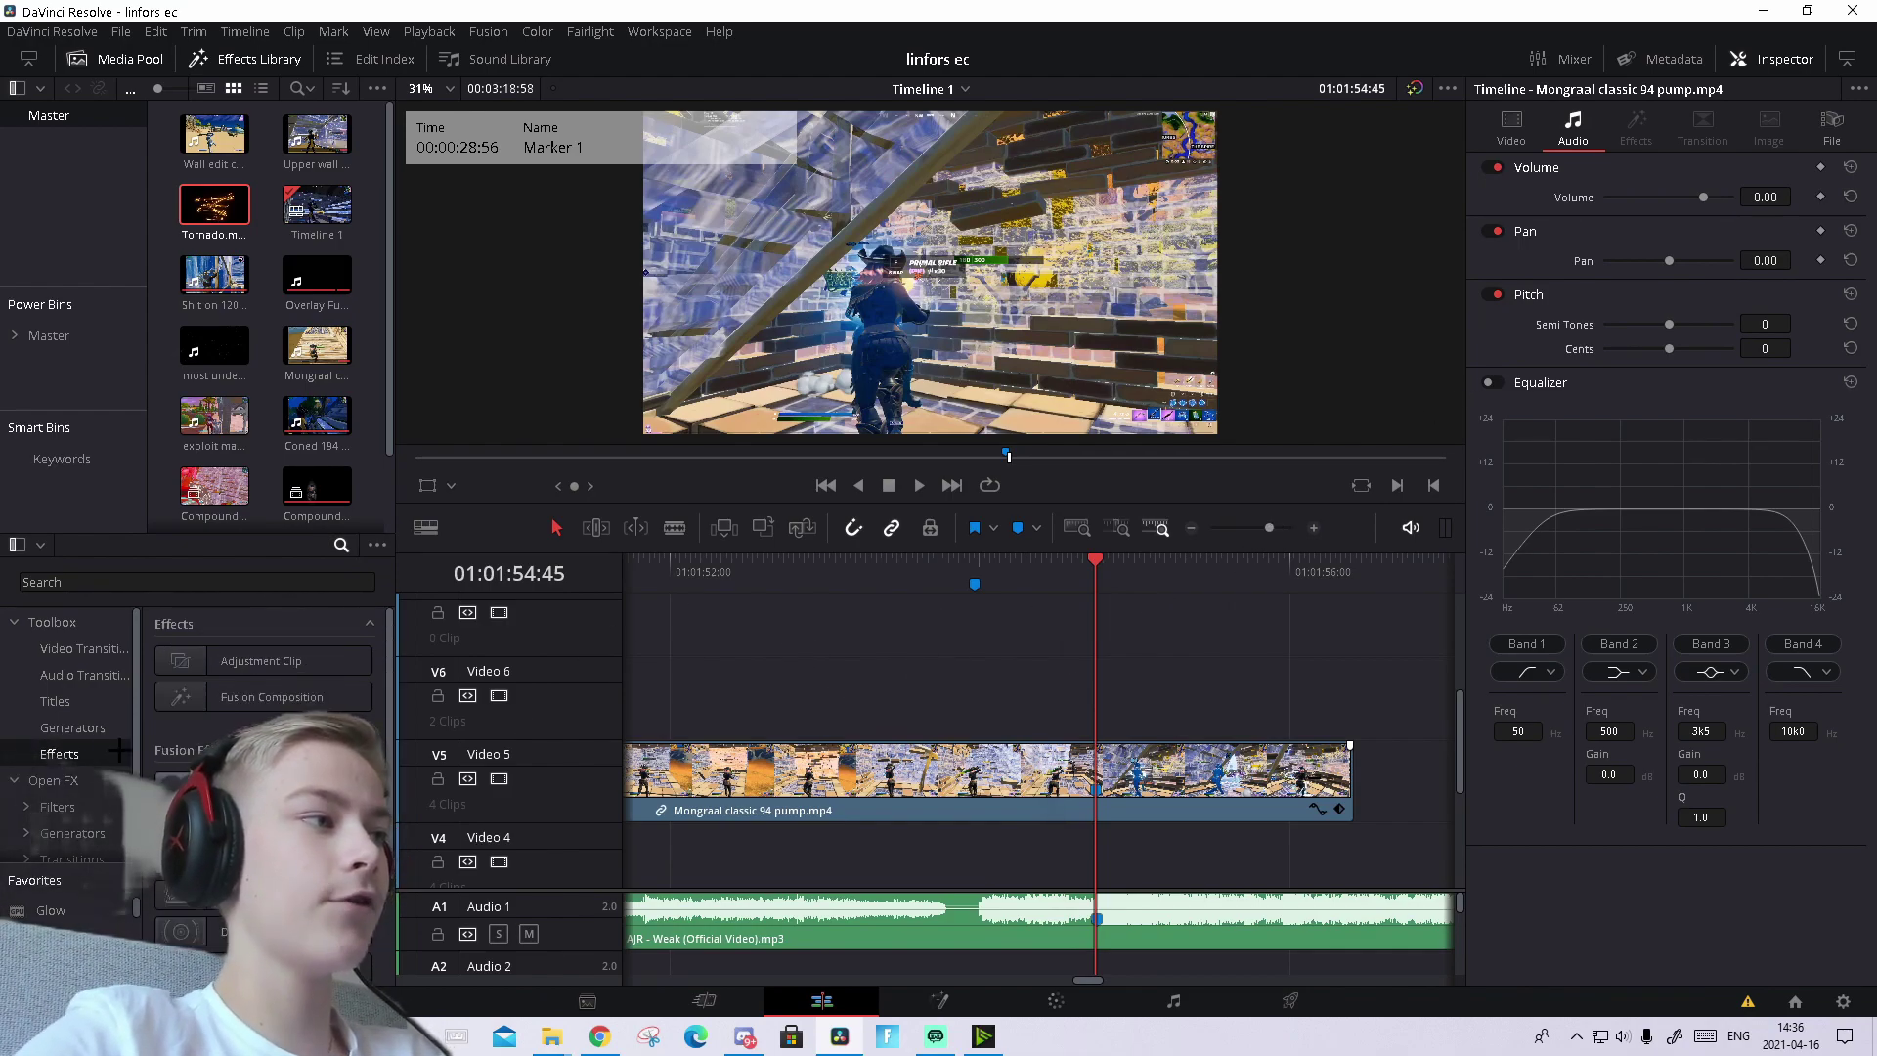
{"action": "left_click", "coordinate": [1158, 757]}
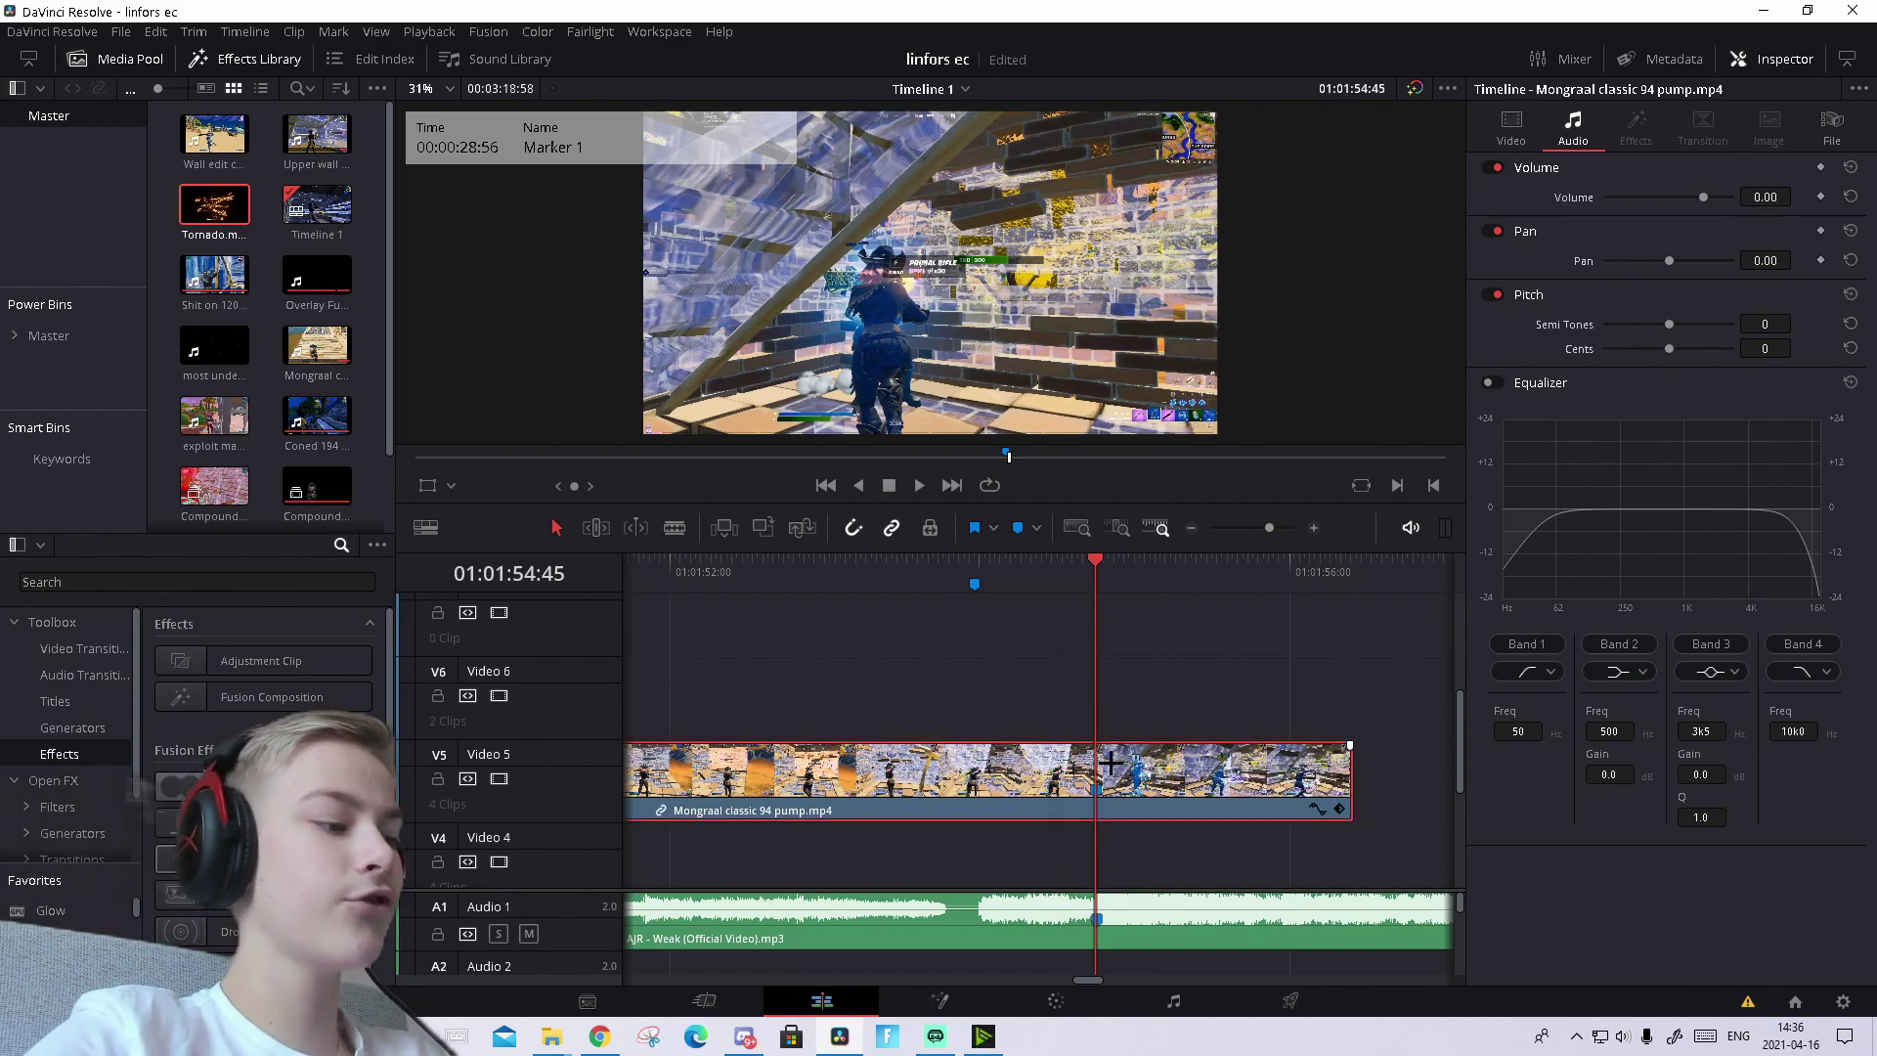
{"action": "key", "text": "ctrl+r"}
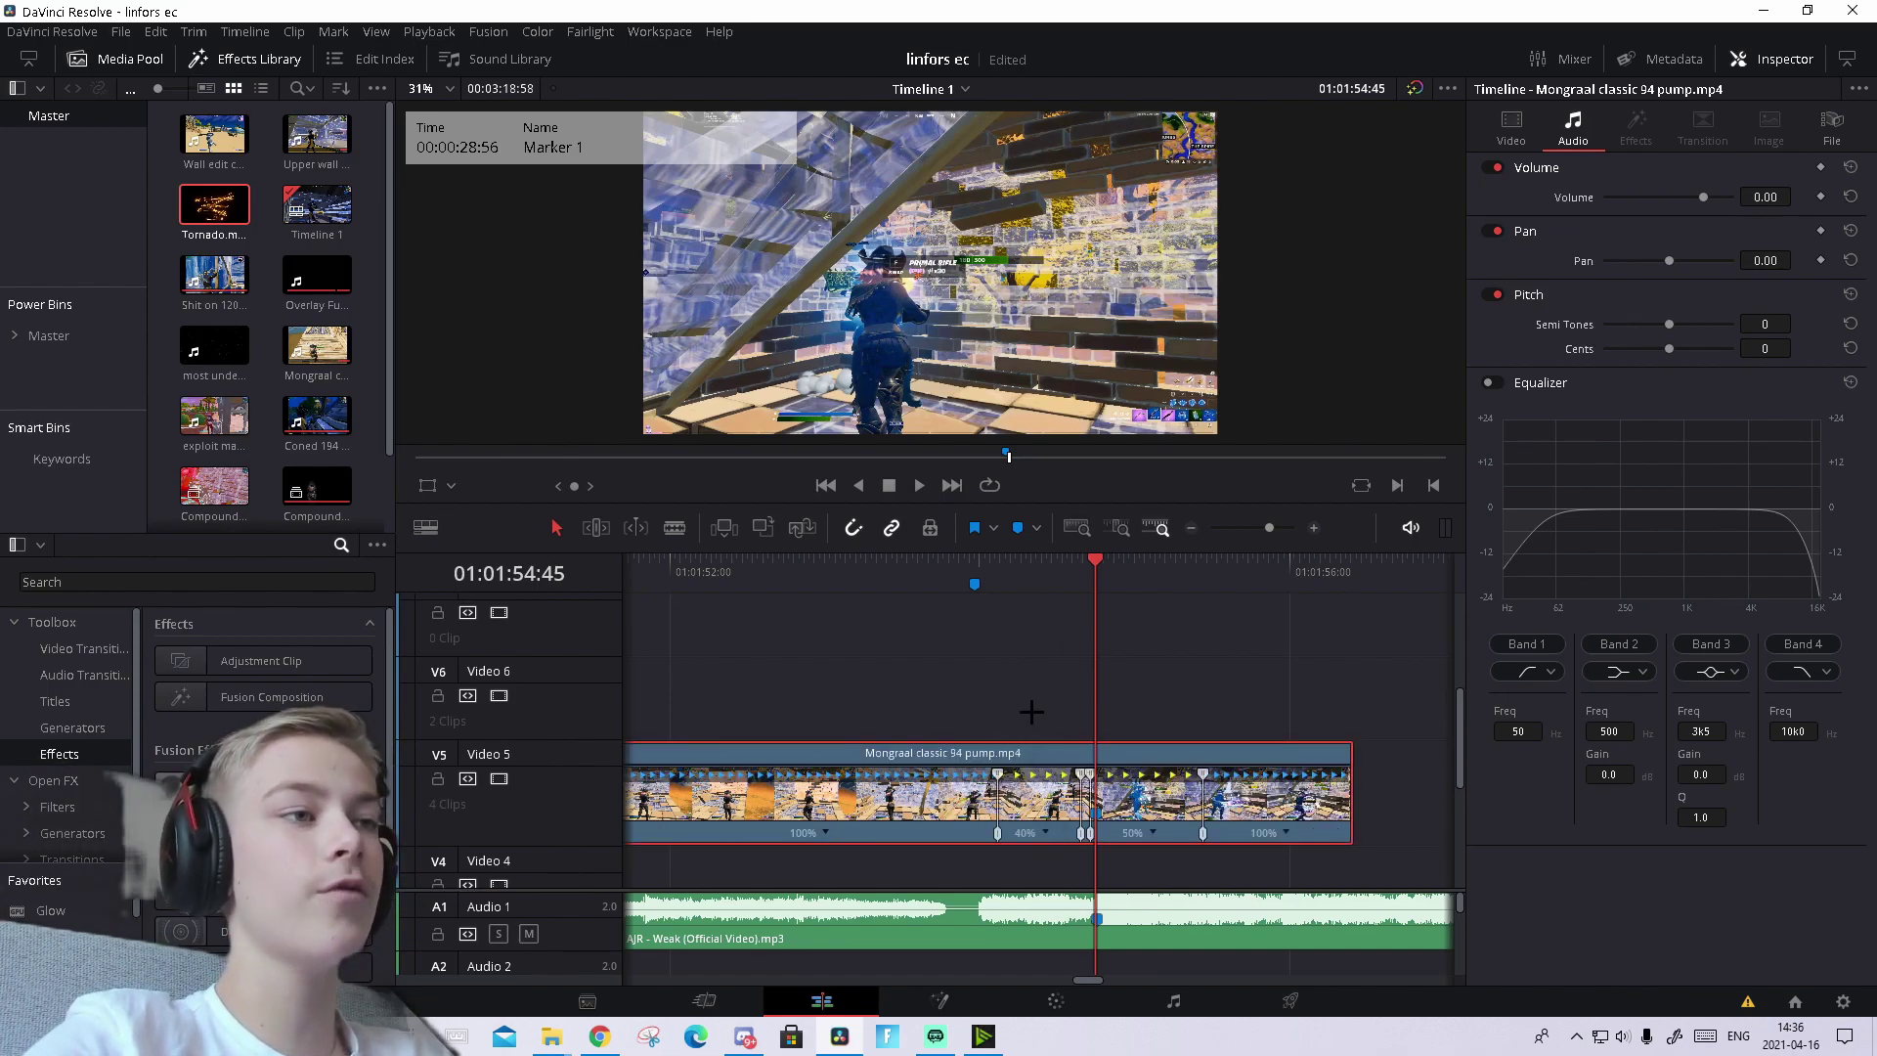
{"action": "left_click", "coordinate": [1314, 528]}
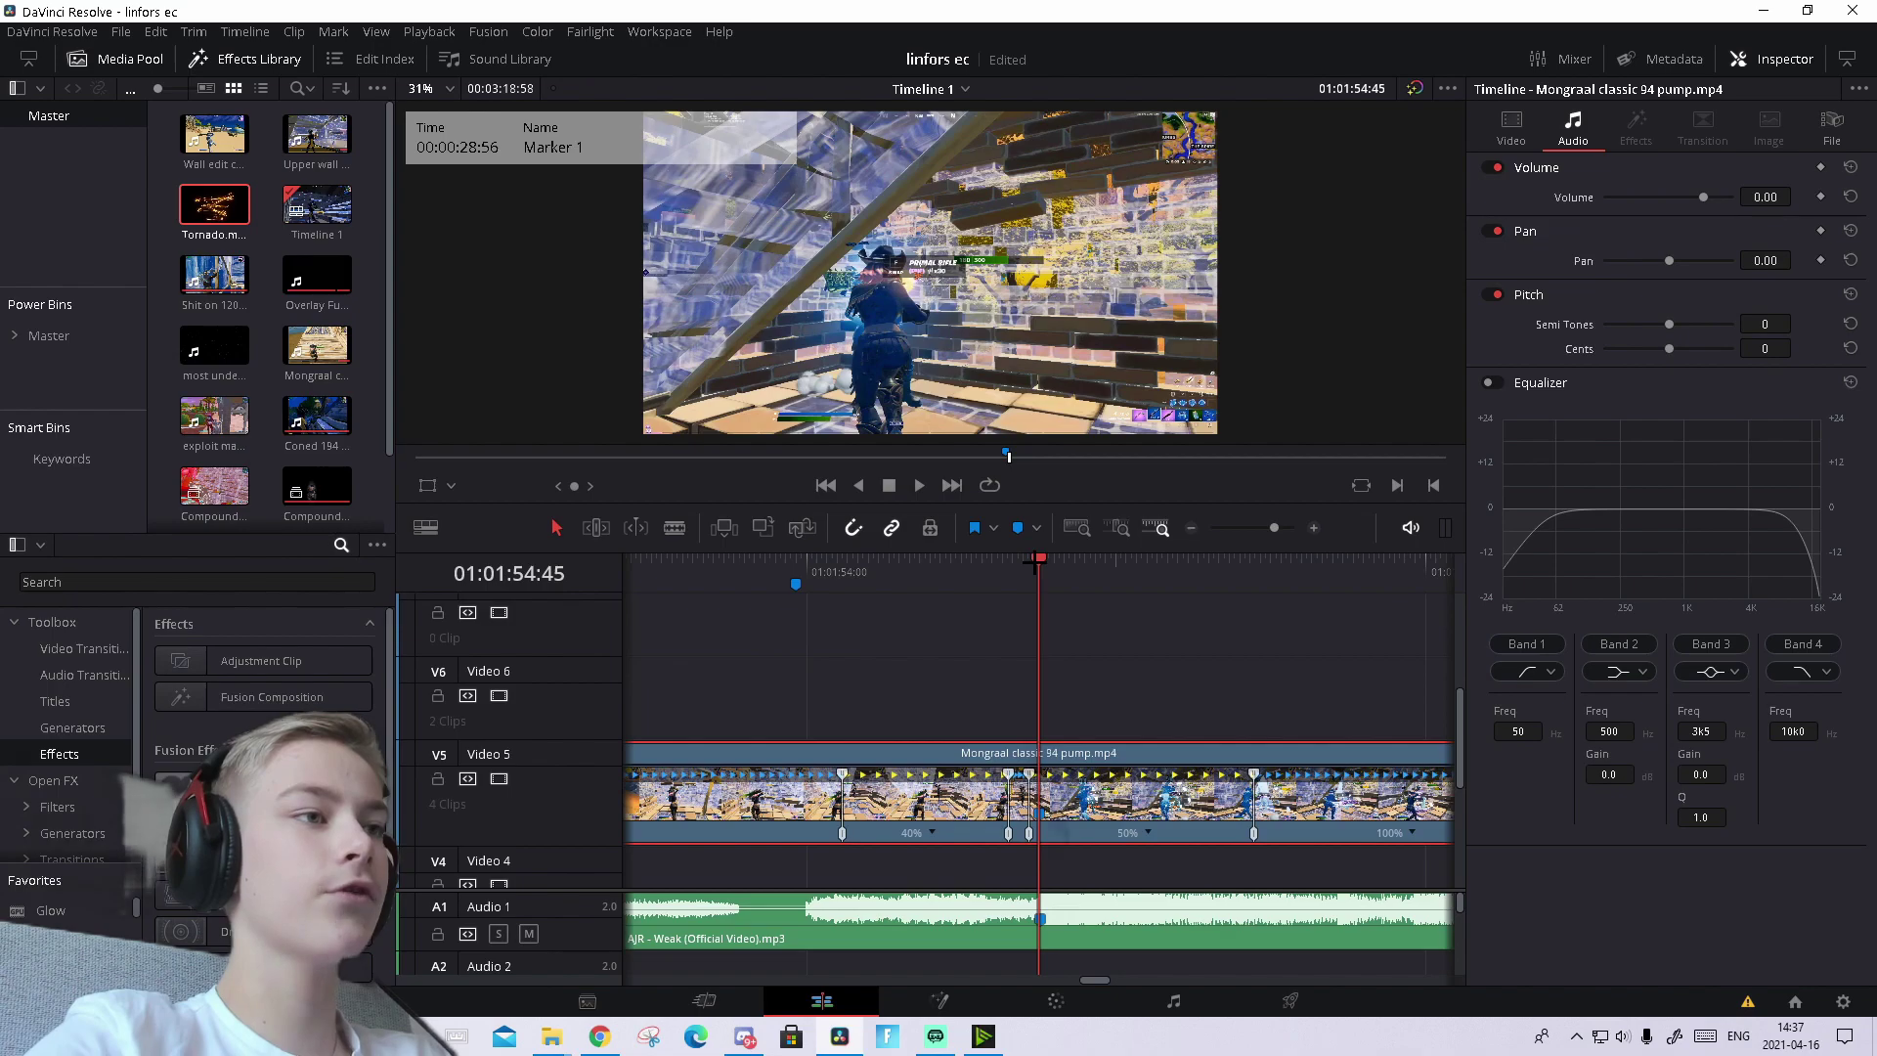
{"action": "key", "text": "ctrl+r"}
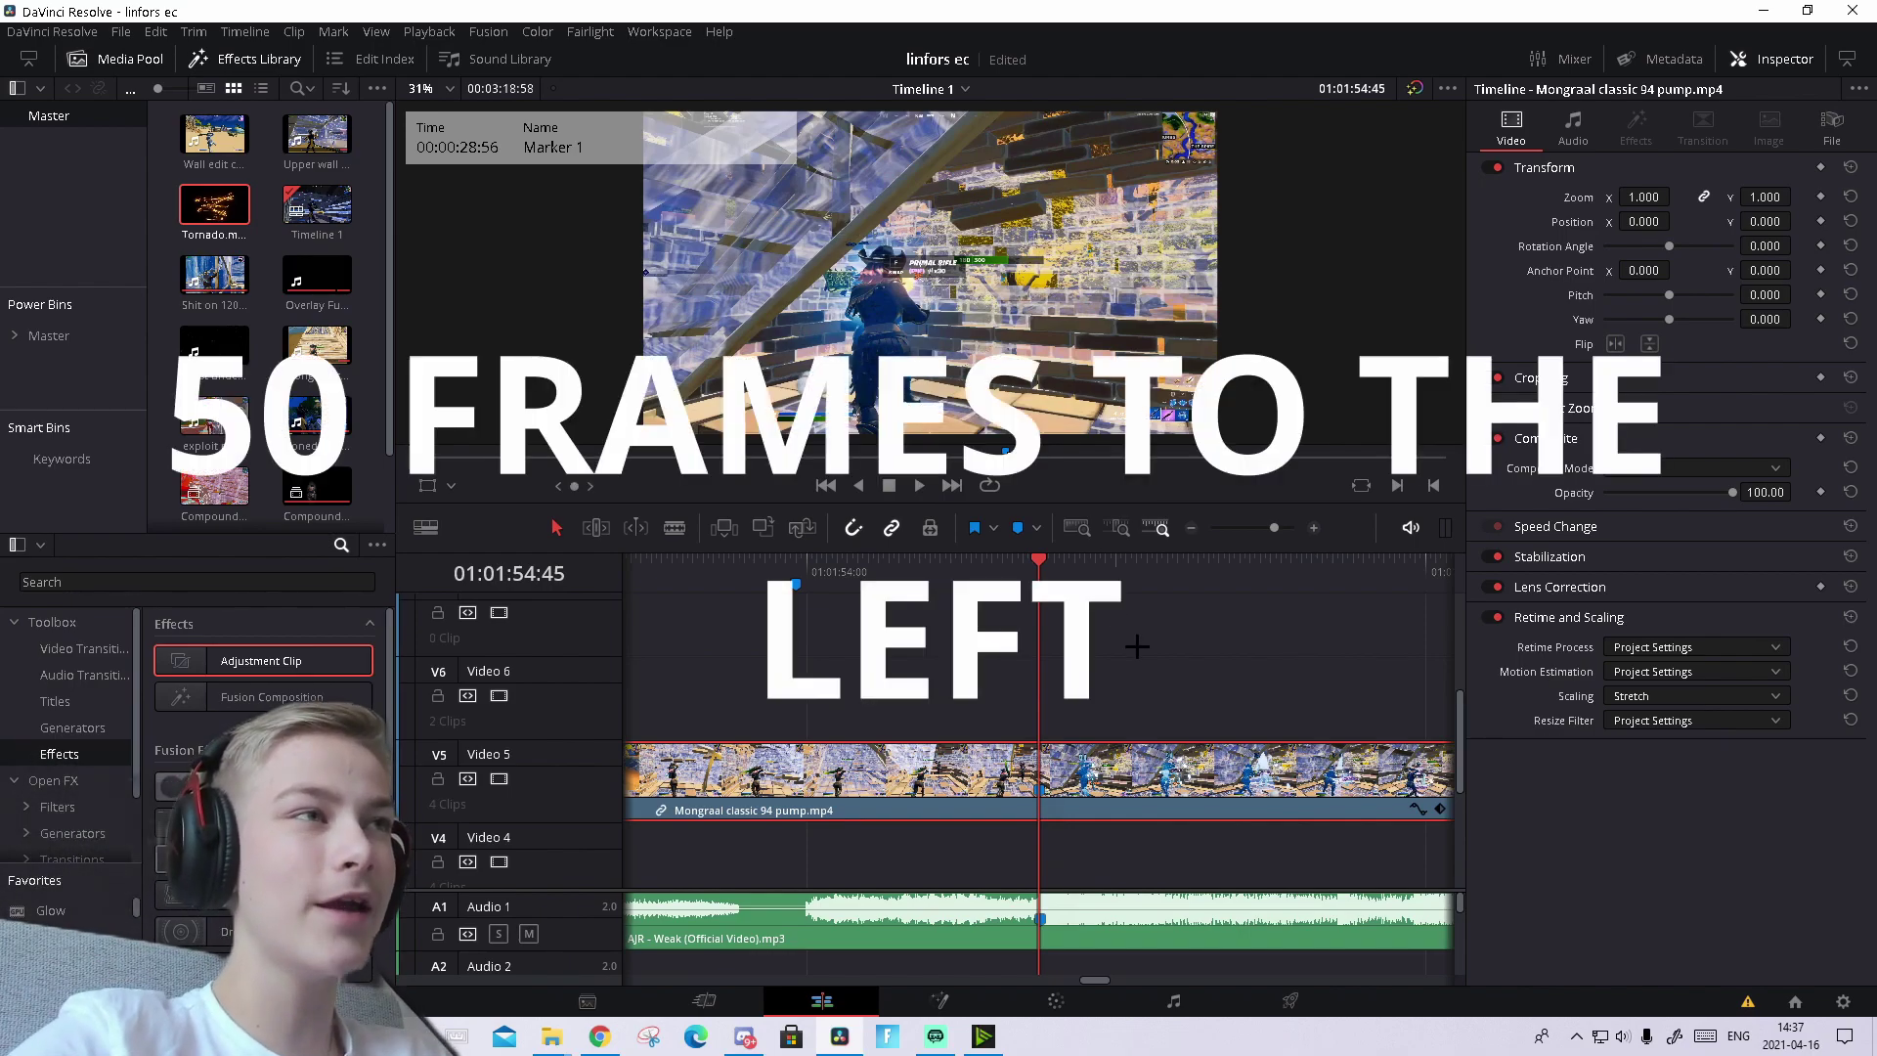
- Place an Adjustment Clip on Video 6 starting at the 01:01:53:58 marker and trim its end to the shot marker
{"action": "key", "text": "shift+Up"}
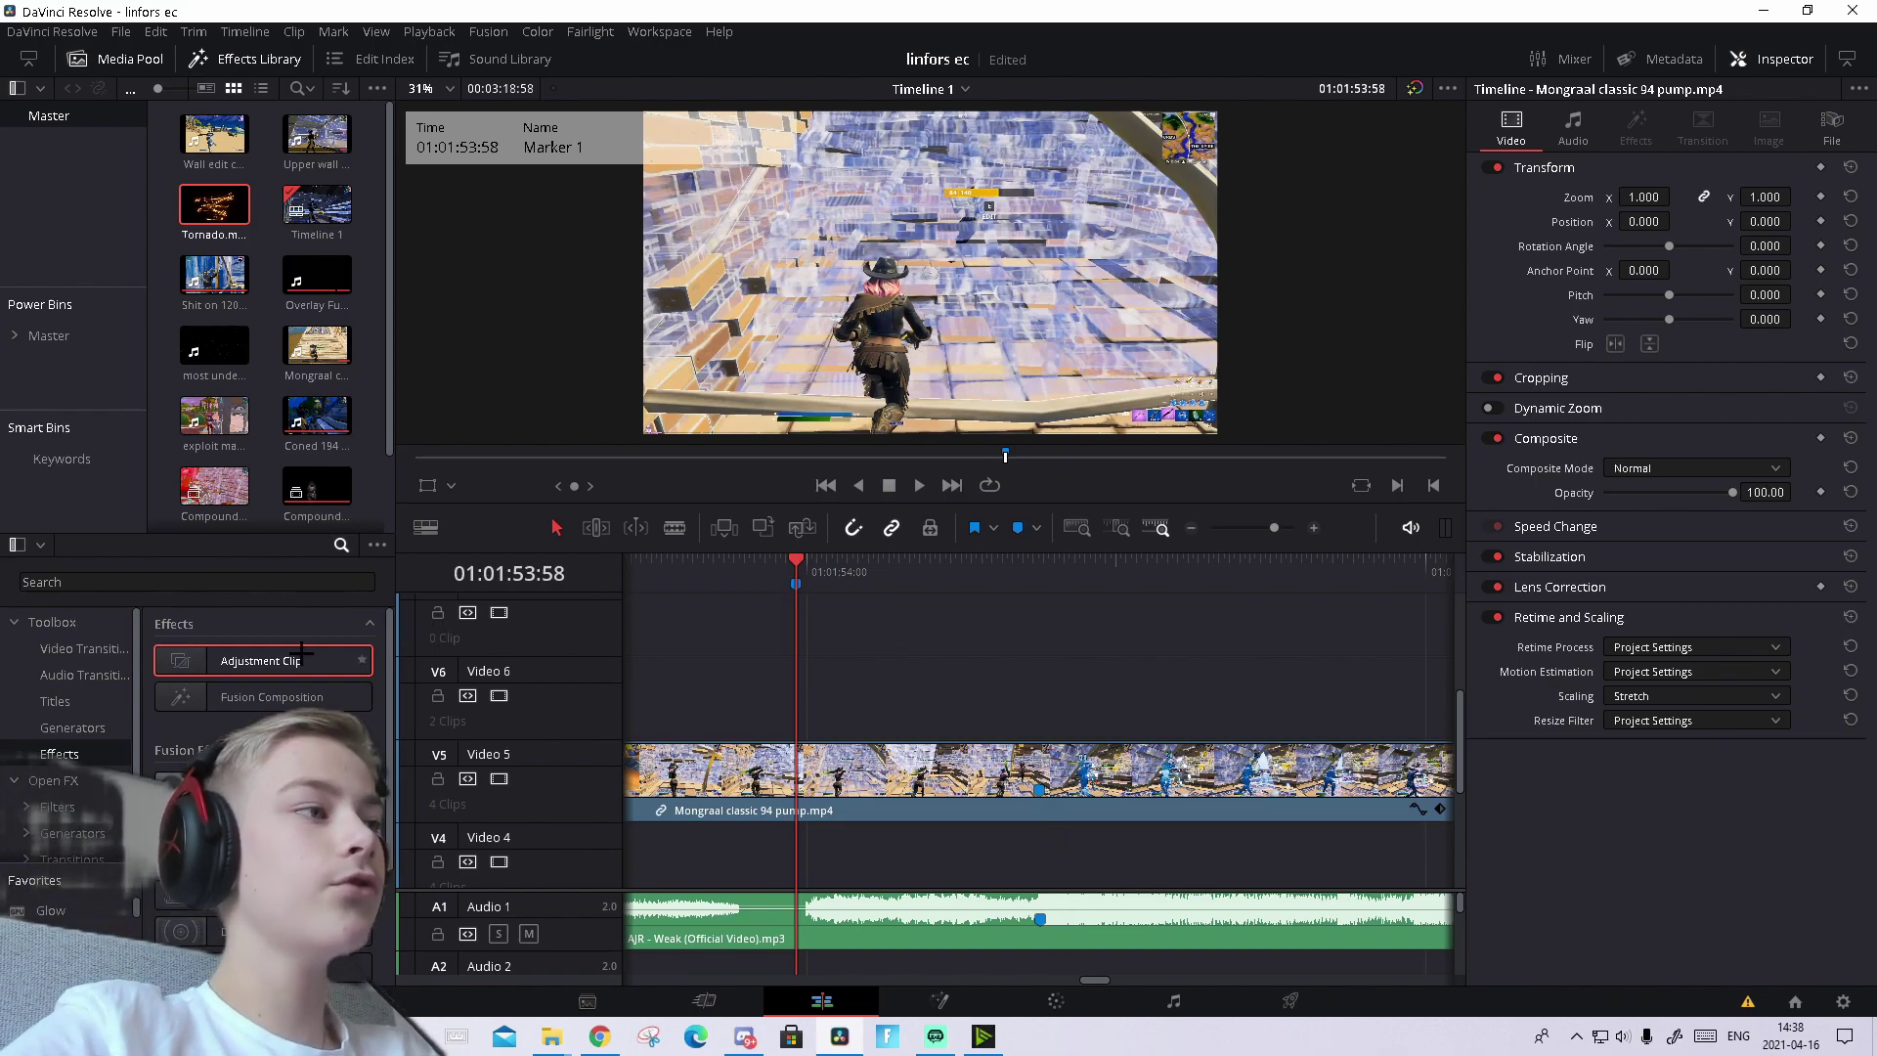
{"action": "left_click_drag", "start_coordinate": [220, 661], "coordinate": [799, 672]}
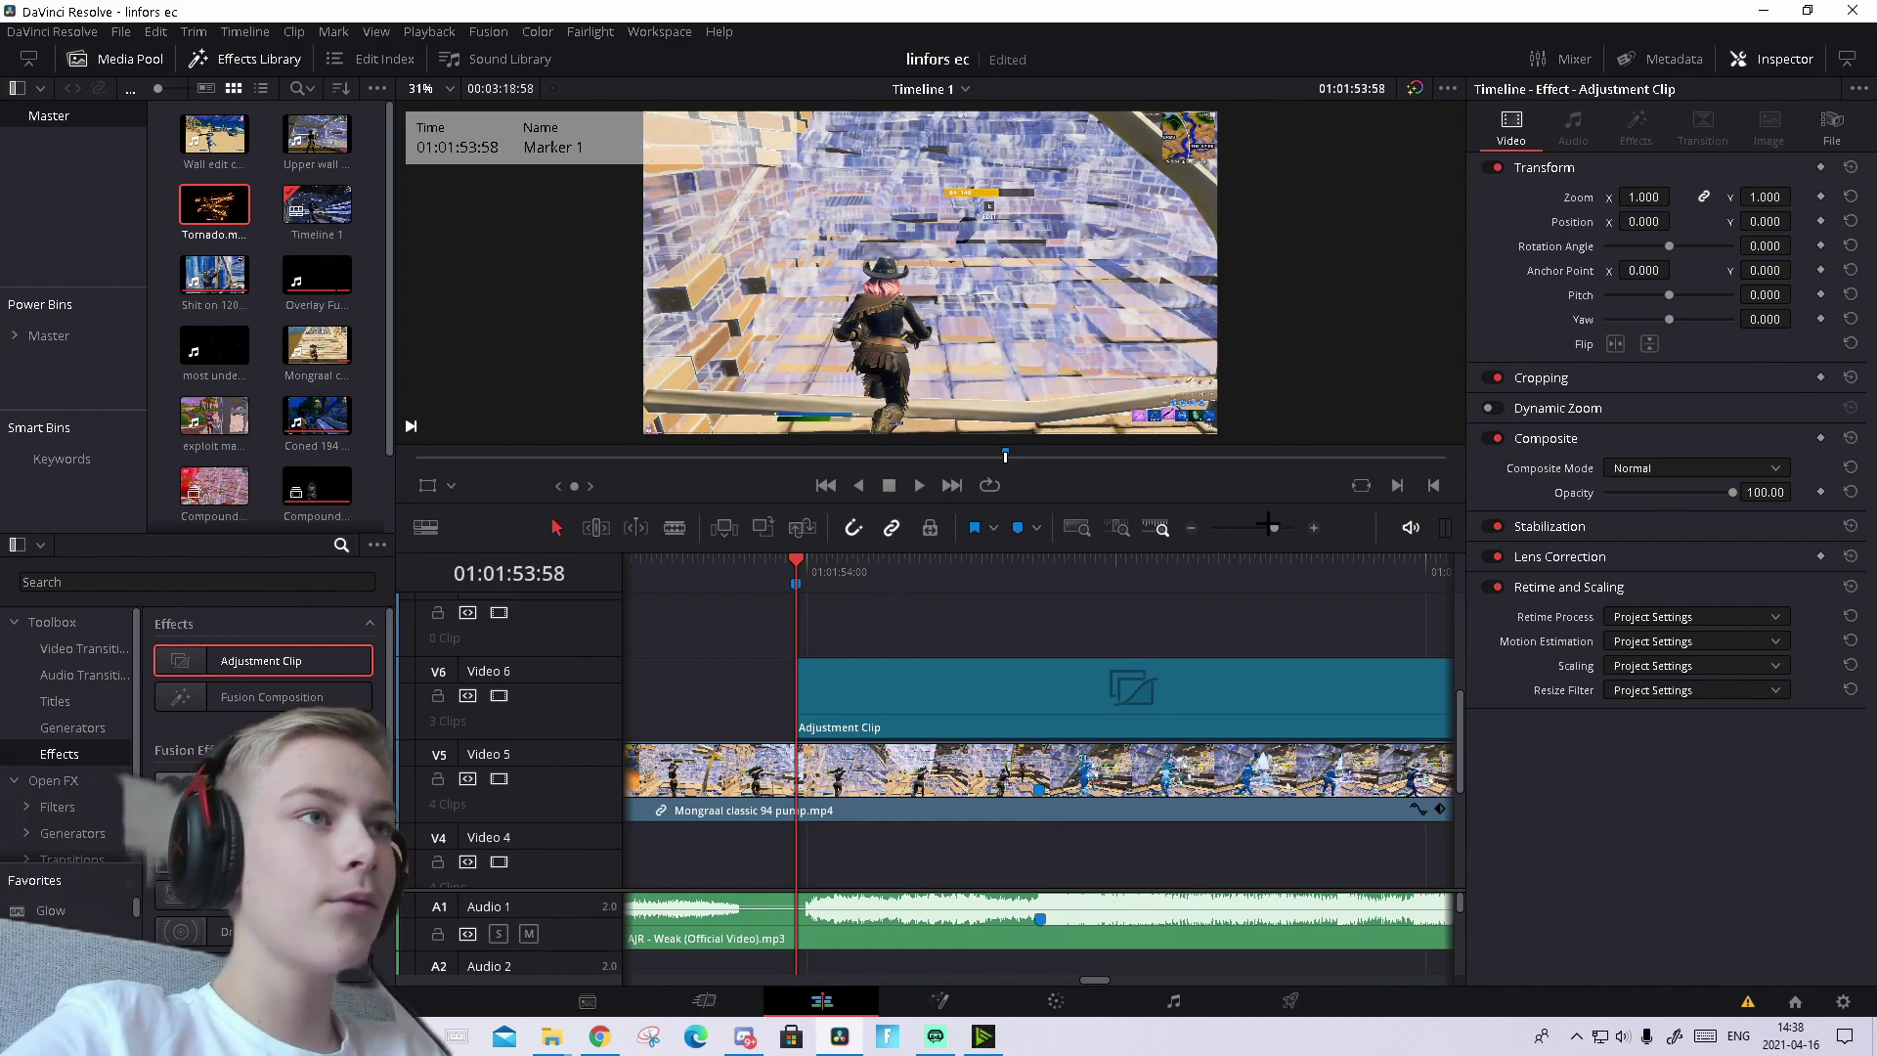
{"action": "left_click_drag", "start_coordinate": [1276, 527], "coordinate": [1260, 527]}
{"action": "left_click_drag", "start_coordinate": [1332, 715], "coordinate": [1083, 709]}
{"action": "left_click", "coordinate": [1313, 528]}
{"action": "left_click", "coordinate": [1313, 528]}
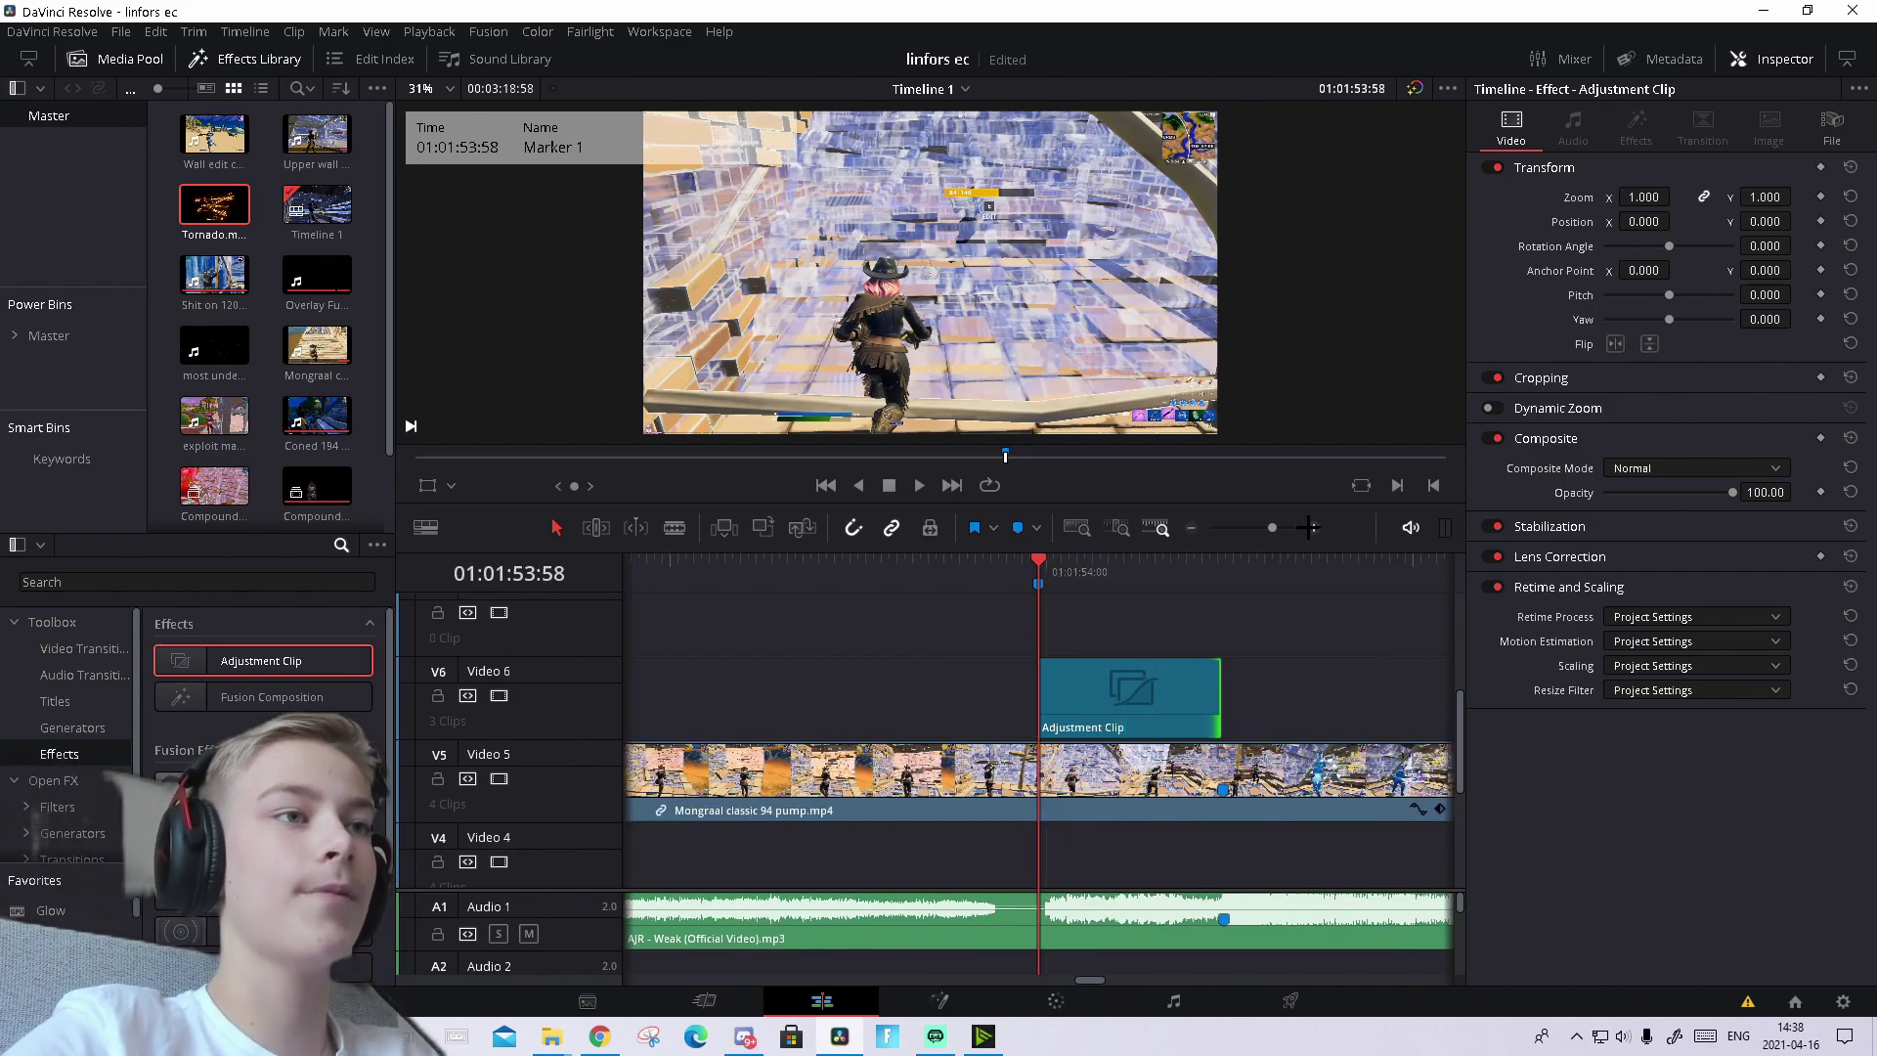
{"action": "left_click", "coordinate": [1312, 528]}
{"action": "left_click", "coordinate": [1278, 527]}
{"action": "left_click", "coordinate": [1279, 527]}
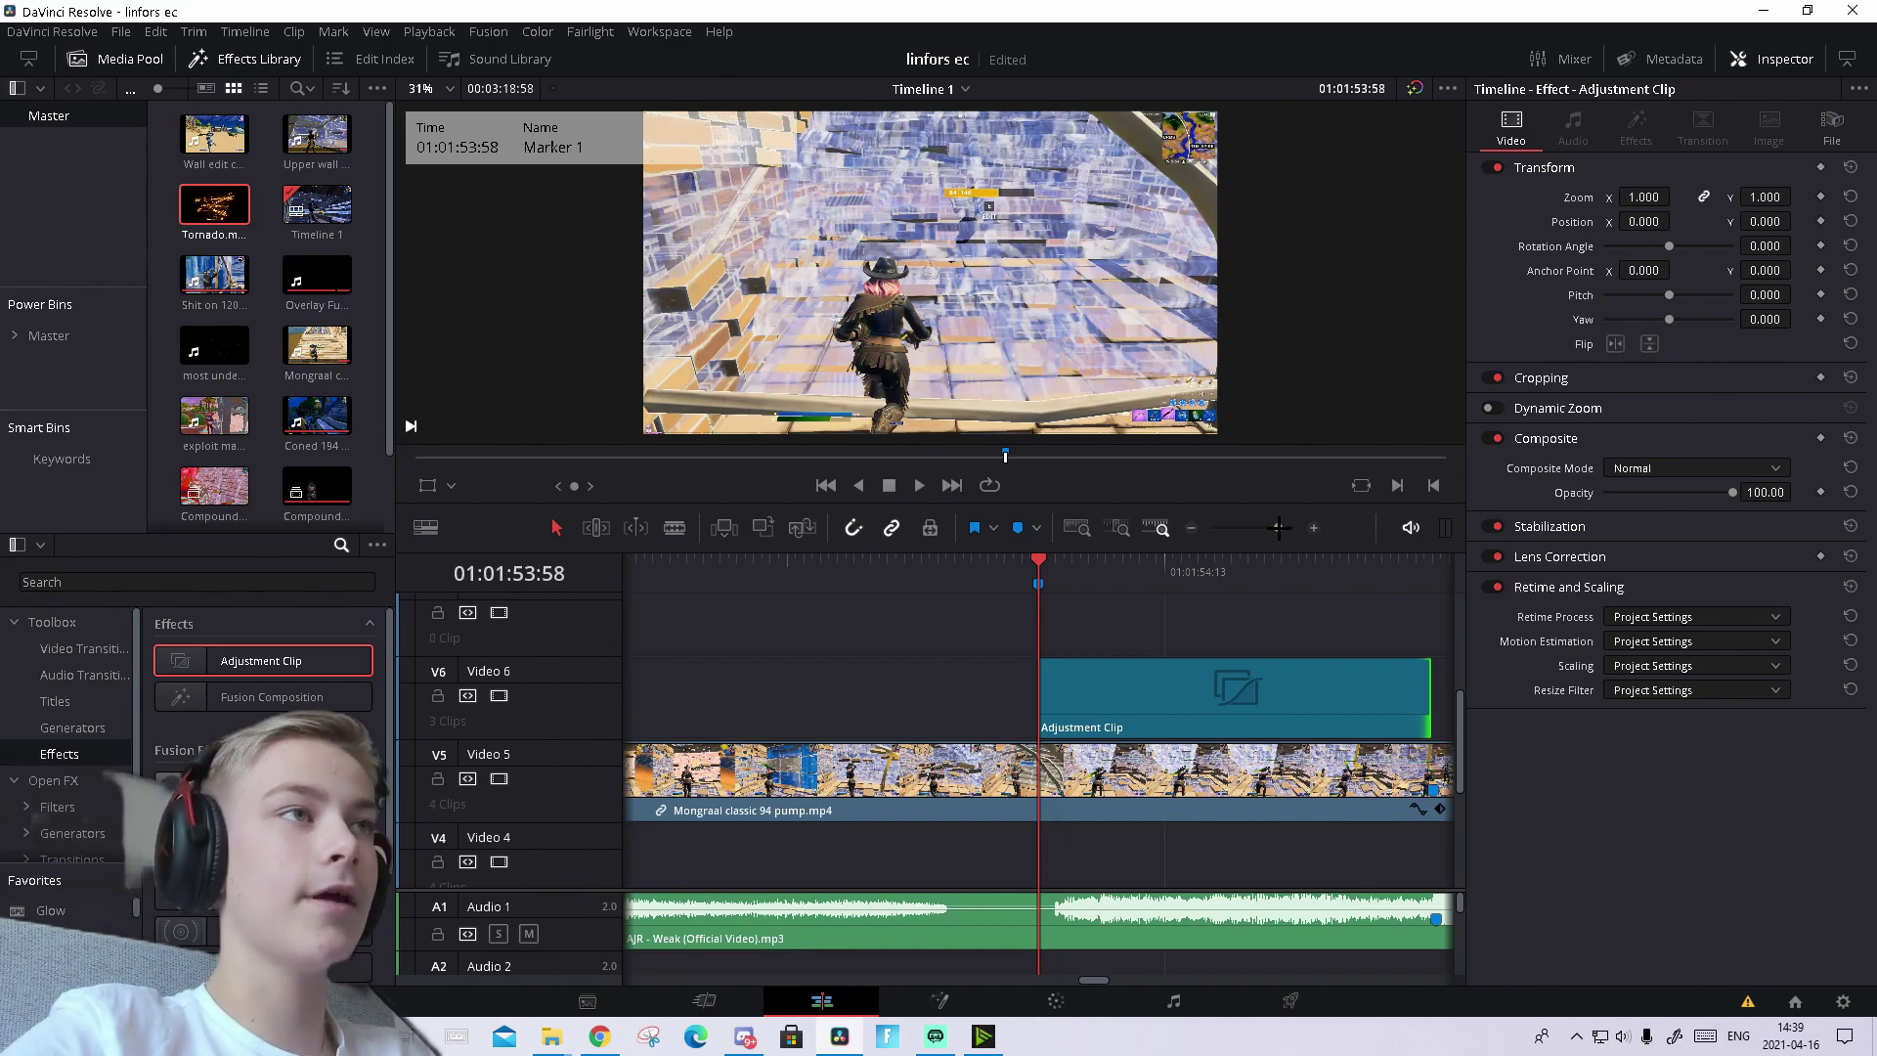
- Find the Magic Bullet Looks effect in Open FX and apply it to the adjustment clip
{"action": "left_click", "coordinate": [1173, 689]}
{"action": "left_click", "coordinate": [1114, 570]}
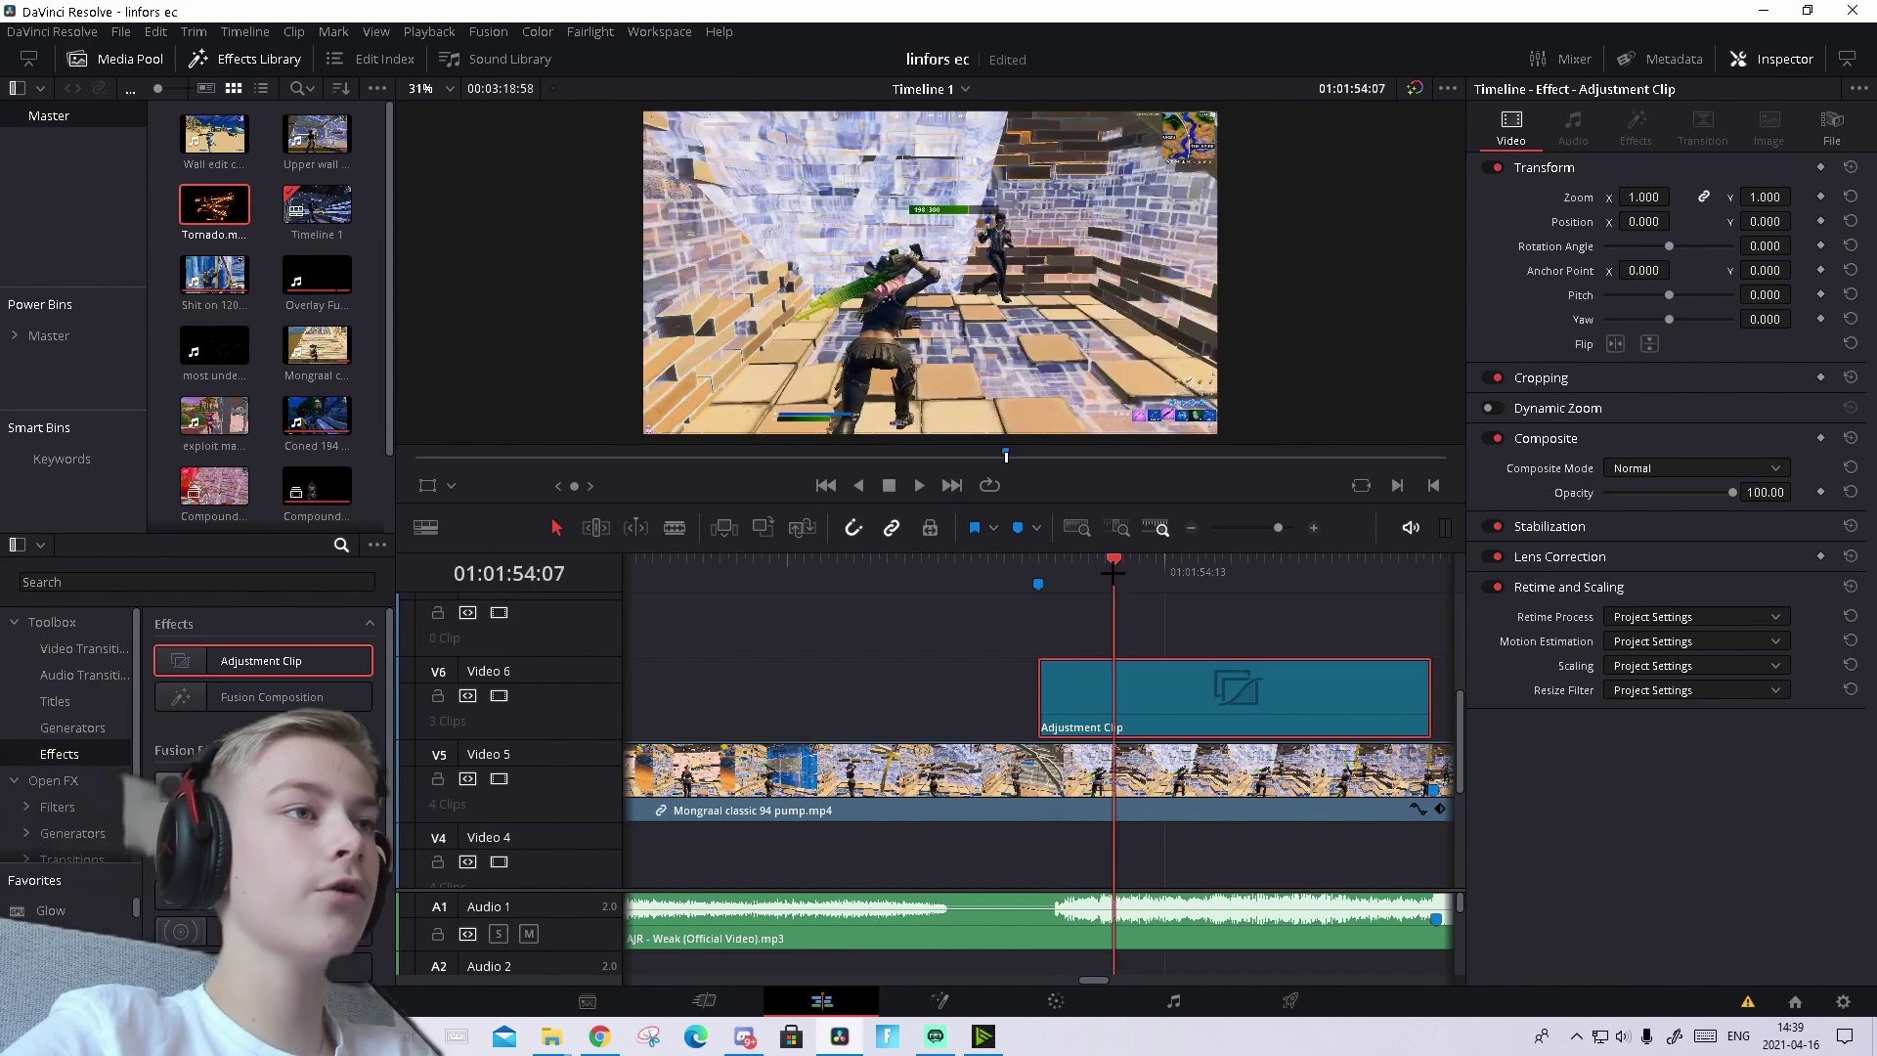
{"action": "left_click", "coordinate": [54, 780]}
{"action": "left_click", "coordinate": [164, 576]}
{"action": "type", "text": "look"}
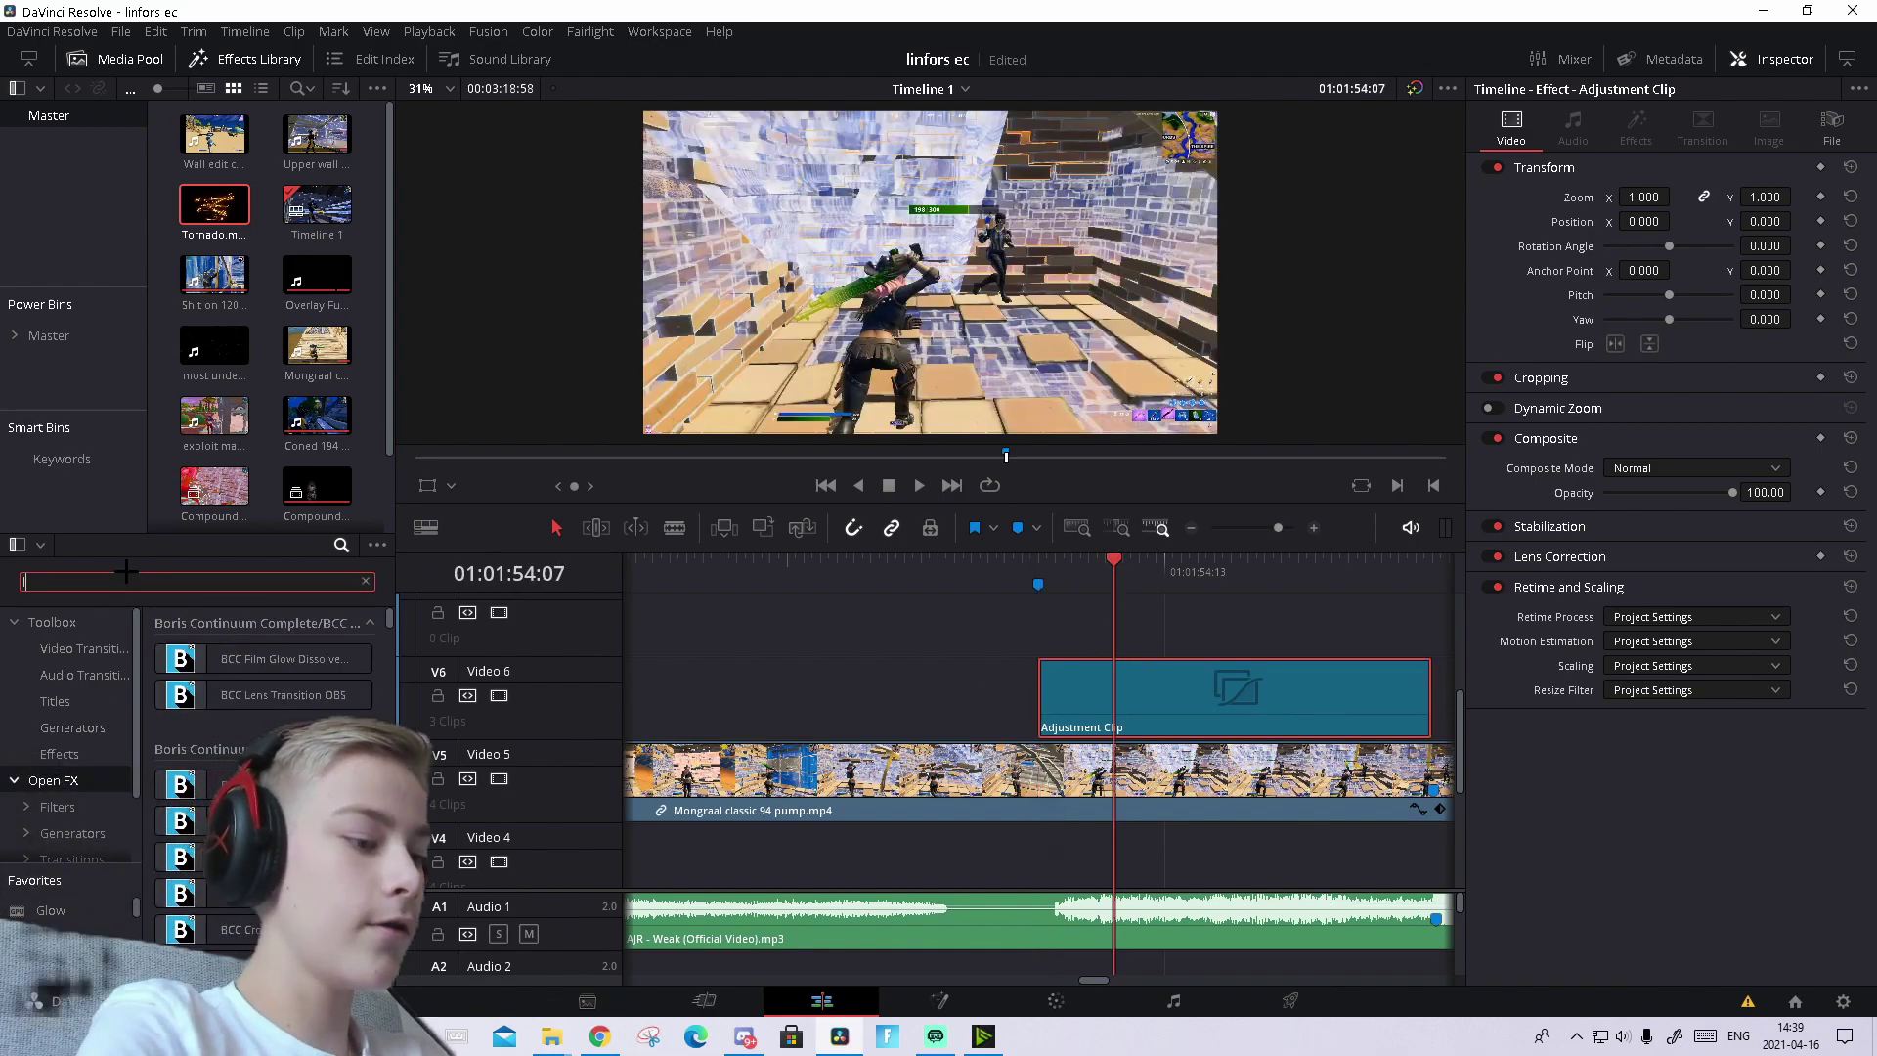
{"action": "type", "text": "s"}
{"action": "left_click_drag", "start_coordinate": [235, 658], "coordinate": [1261, 700]}
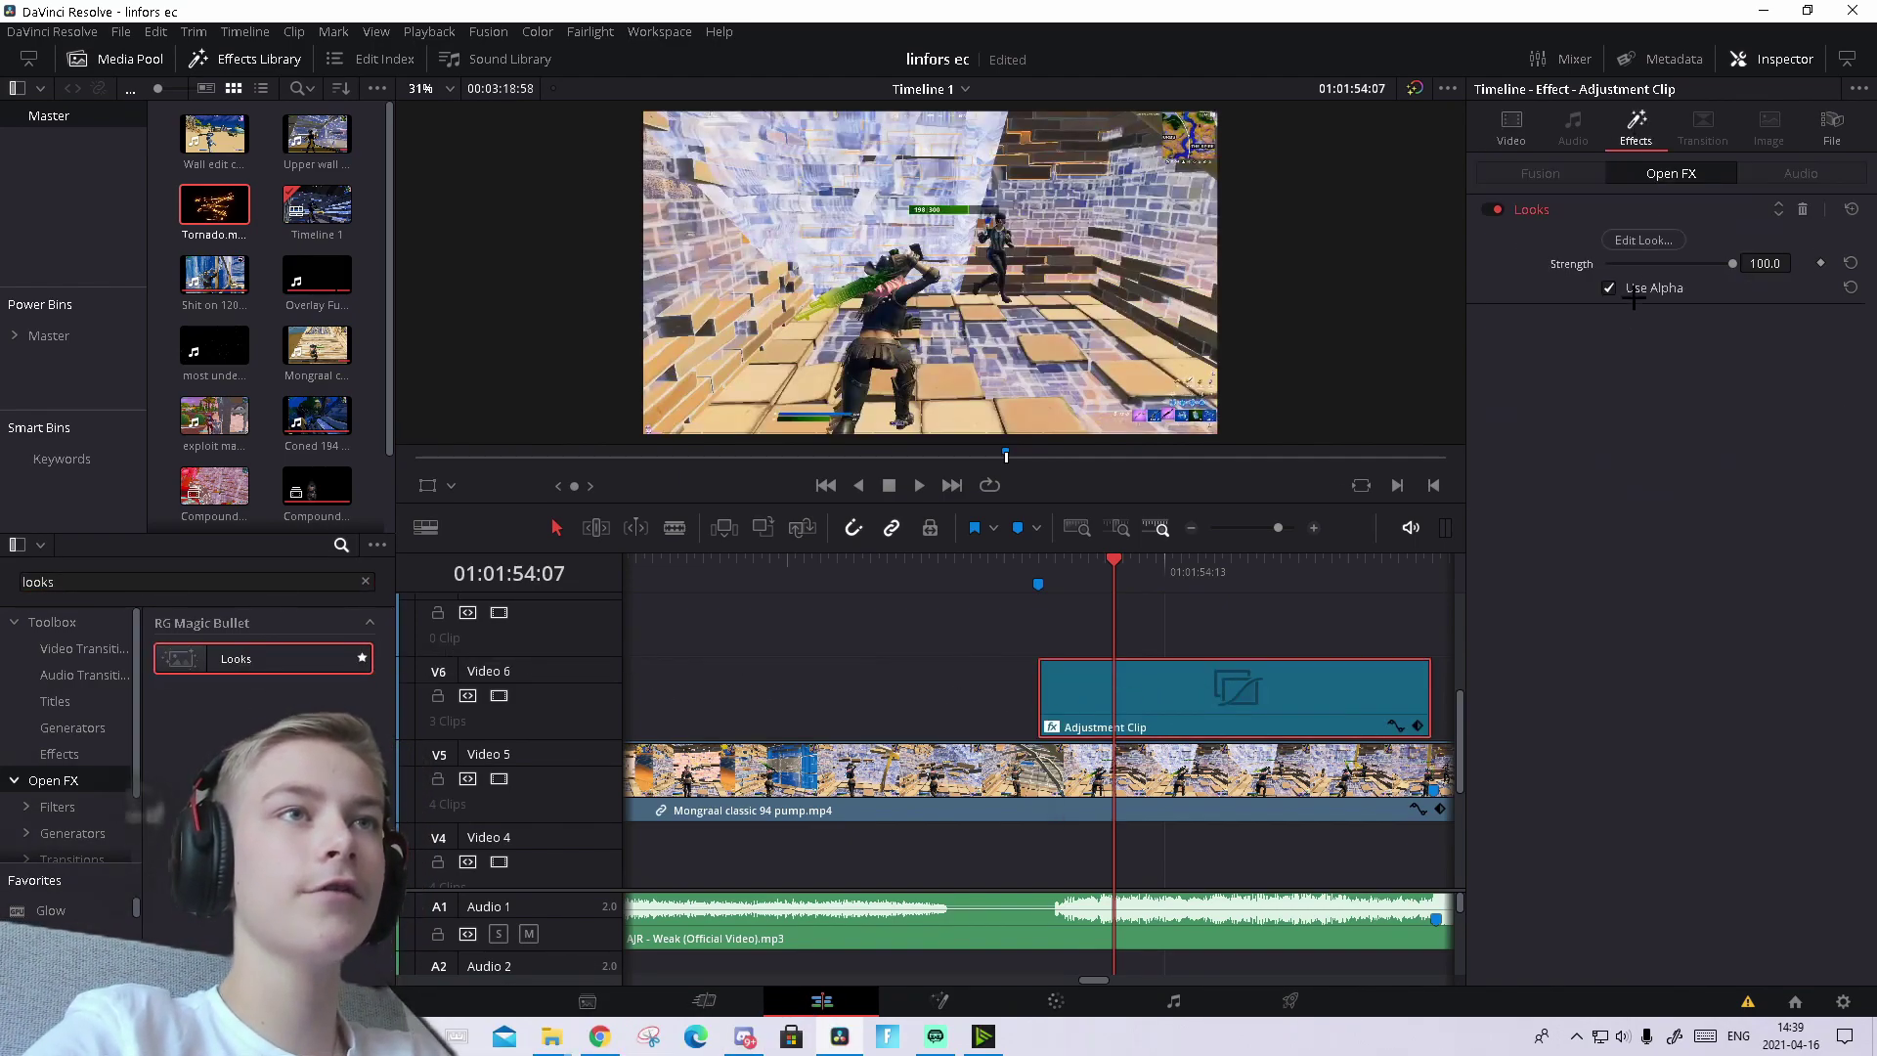
- Edit the look to use the "ERPI purple tornade tut" preset from the tutorial effects group and accept it
{"action": "left_click", "coordinate": [1646, 238]}
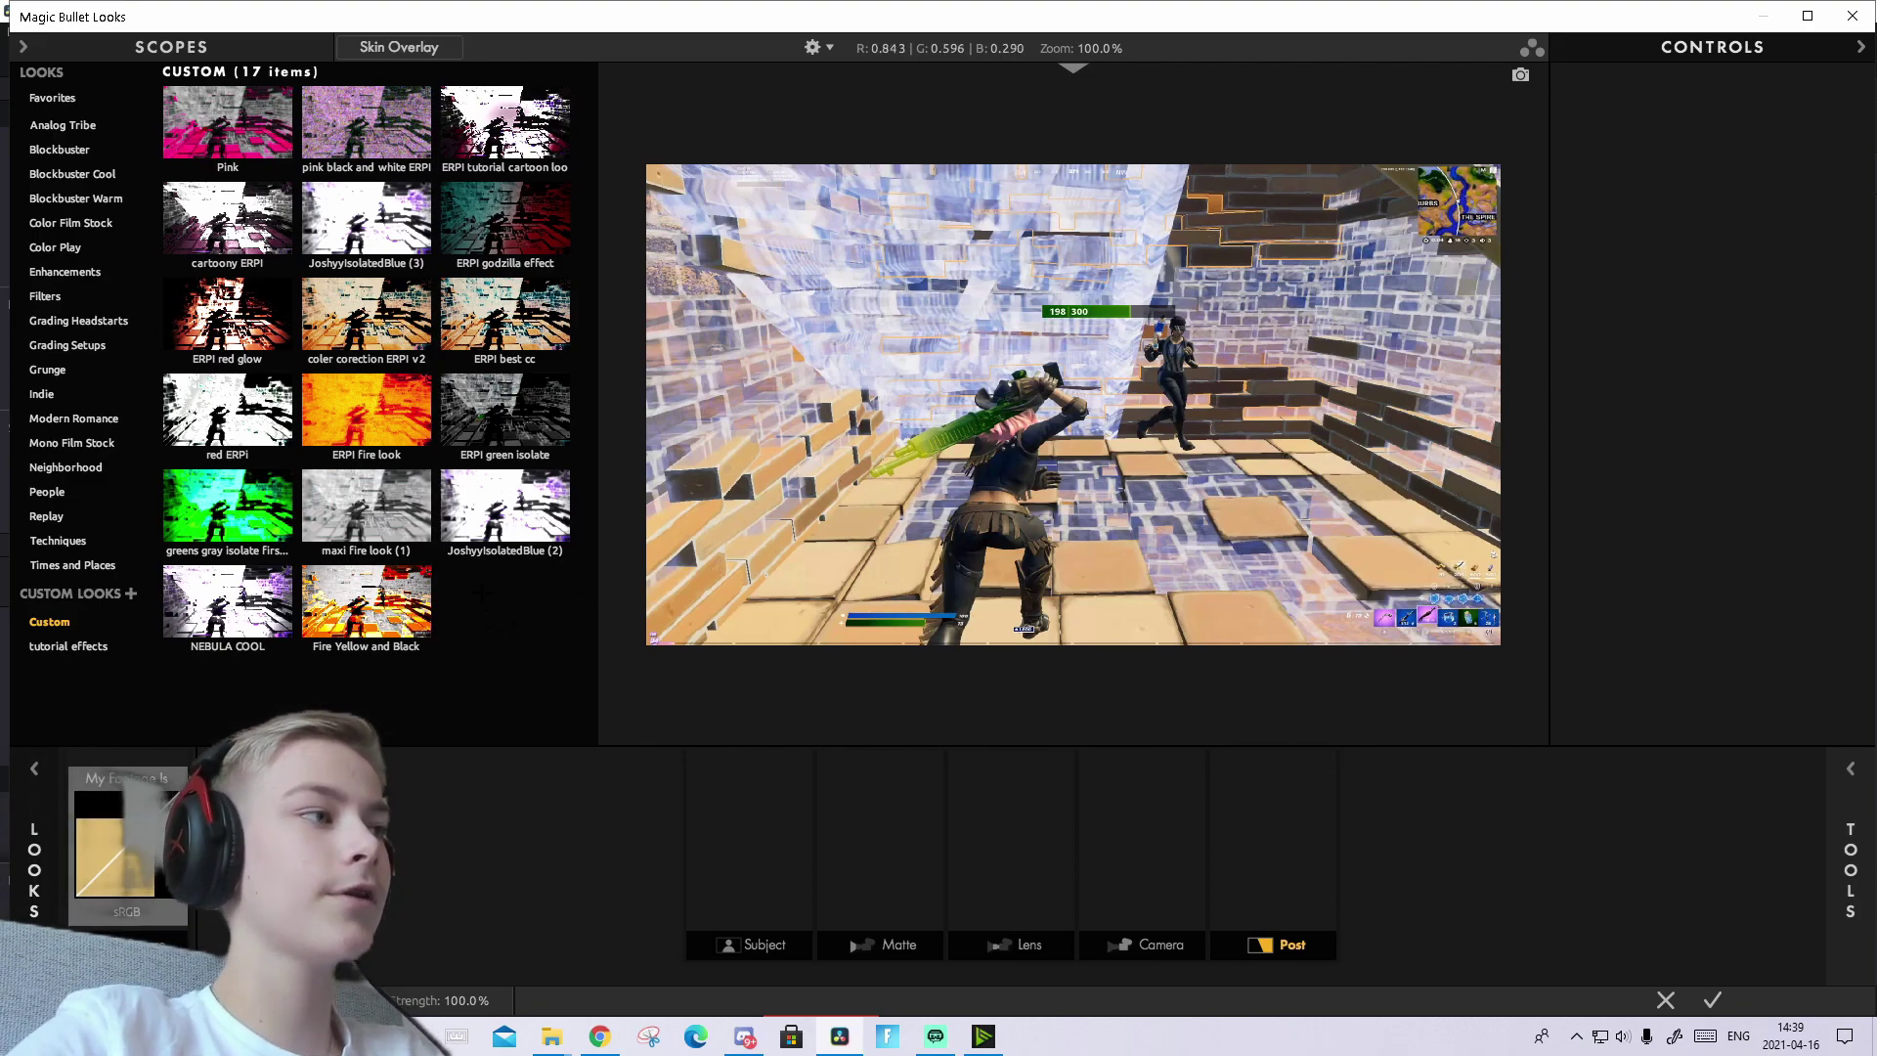
{"action": "left_click", "coordinate": [70, 646]}
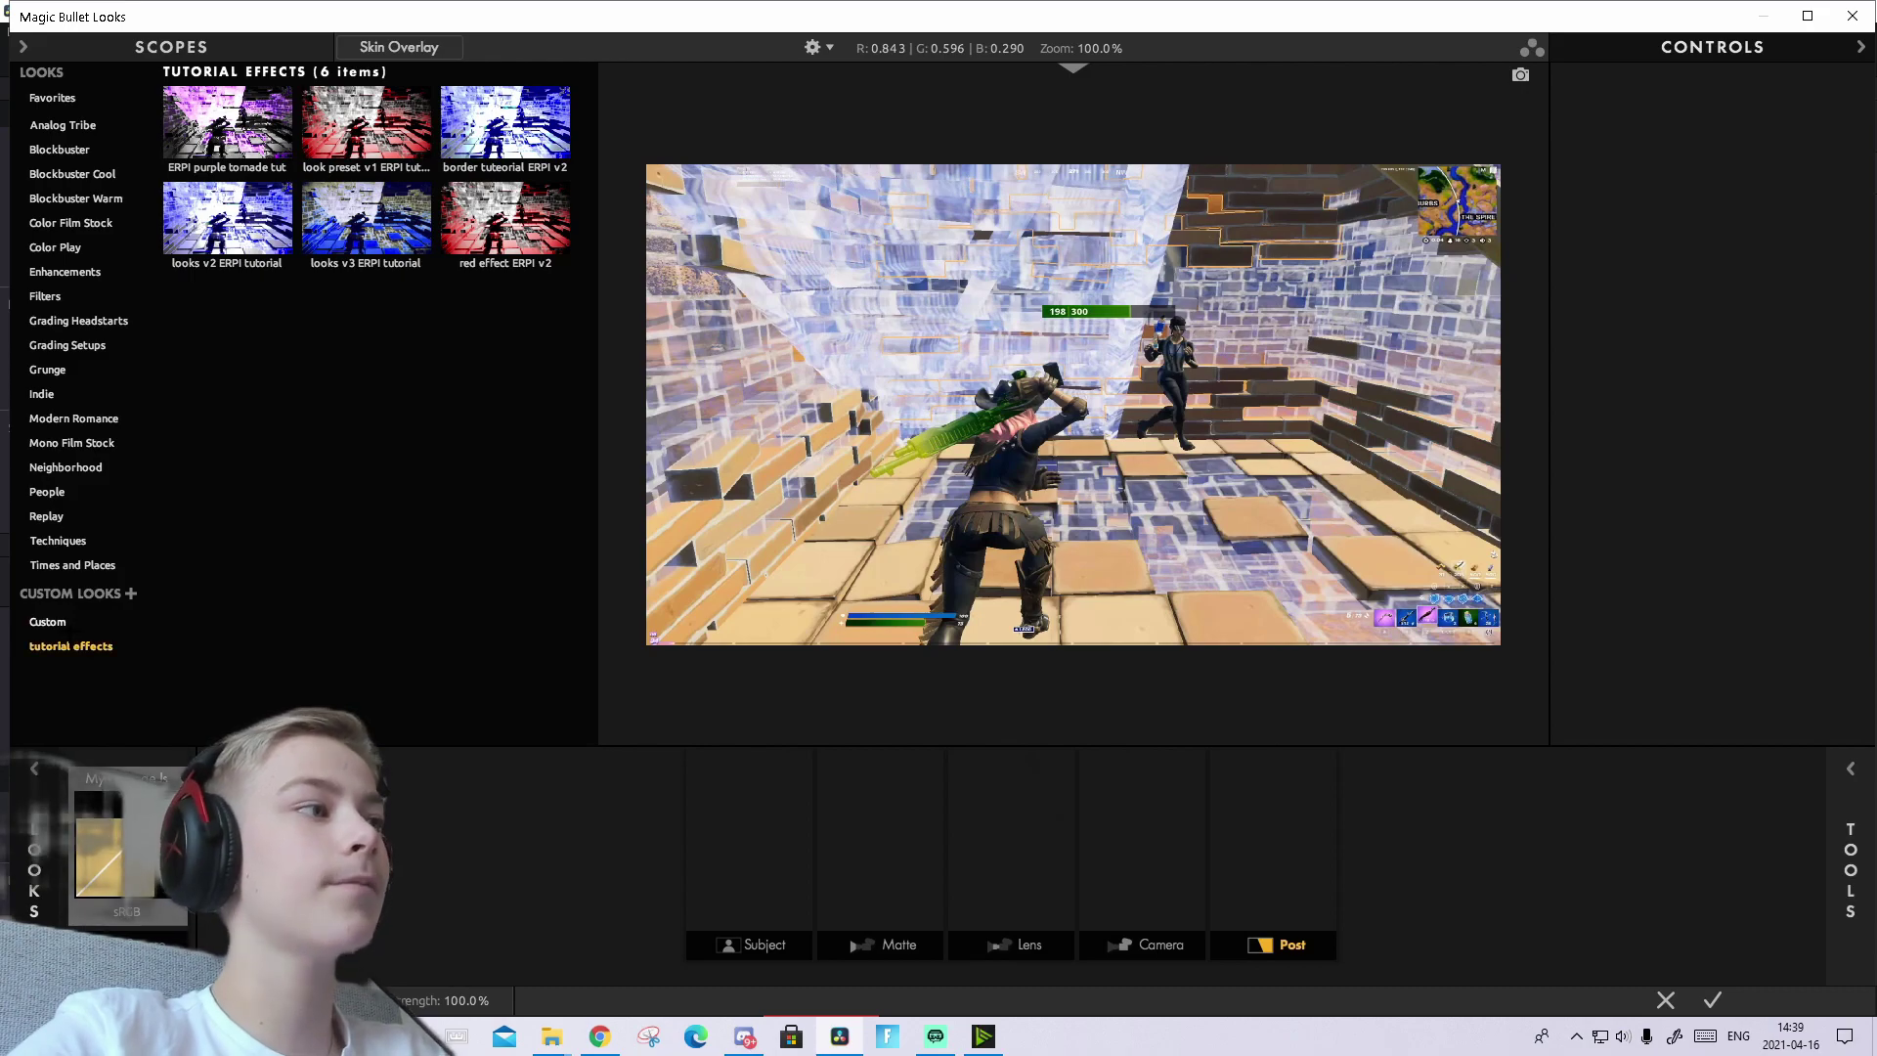
{"action": "left_click", "coordinate": [217, 115]}
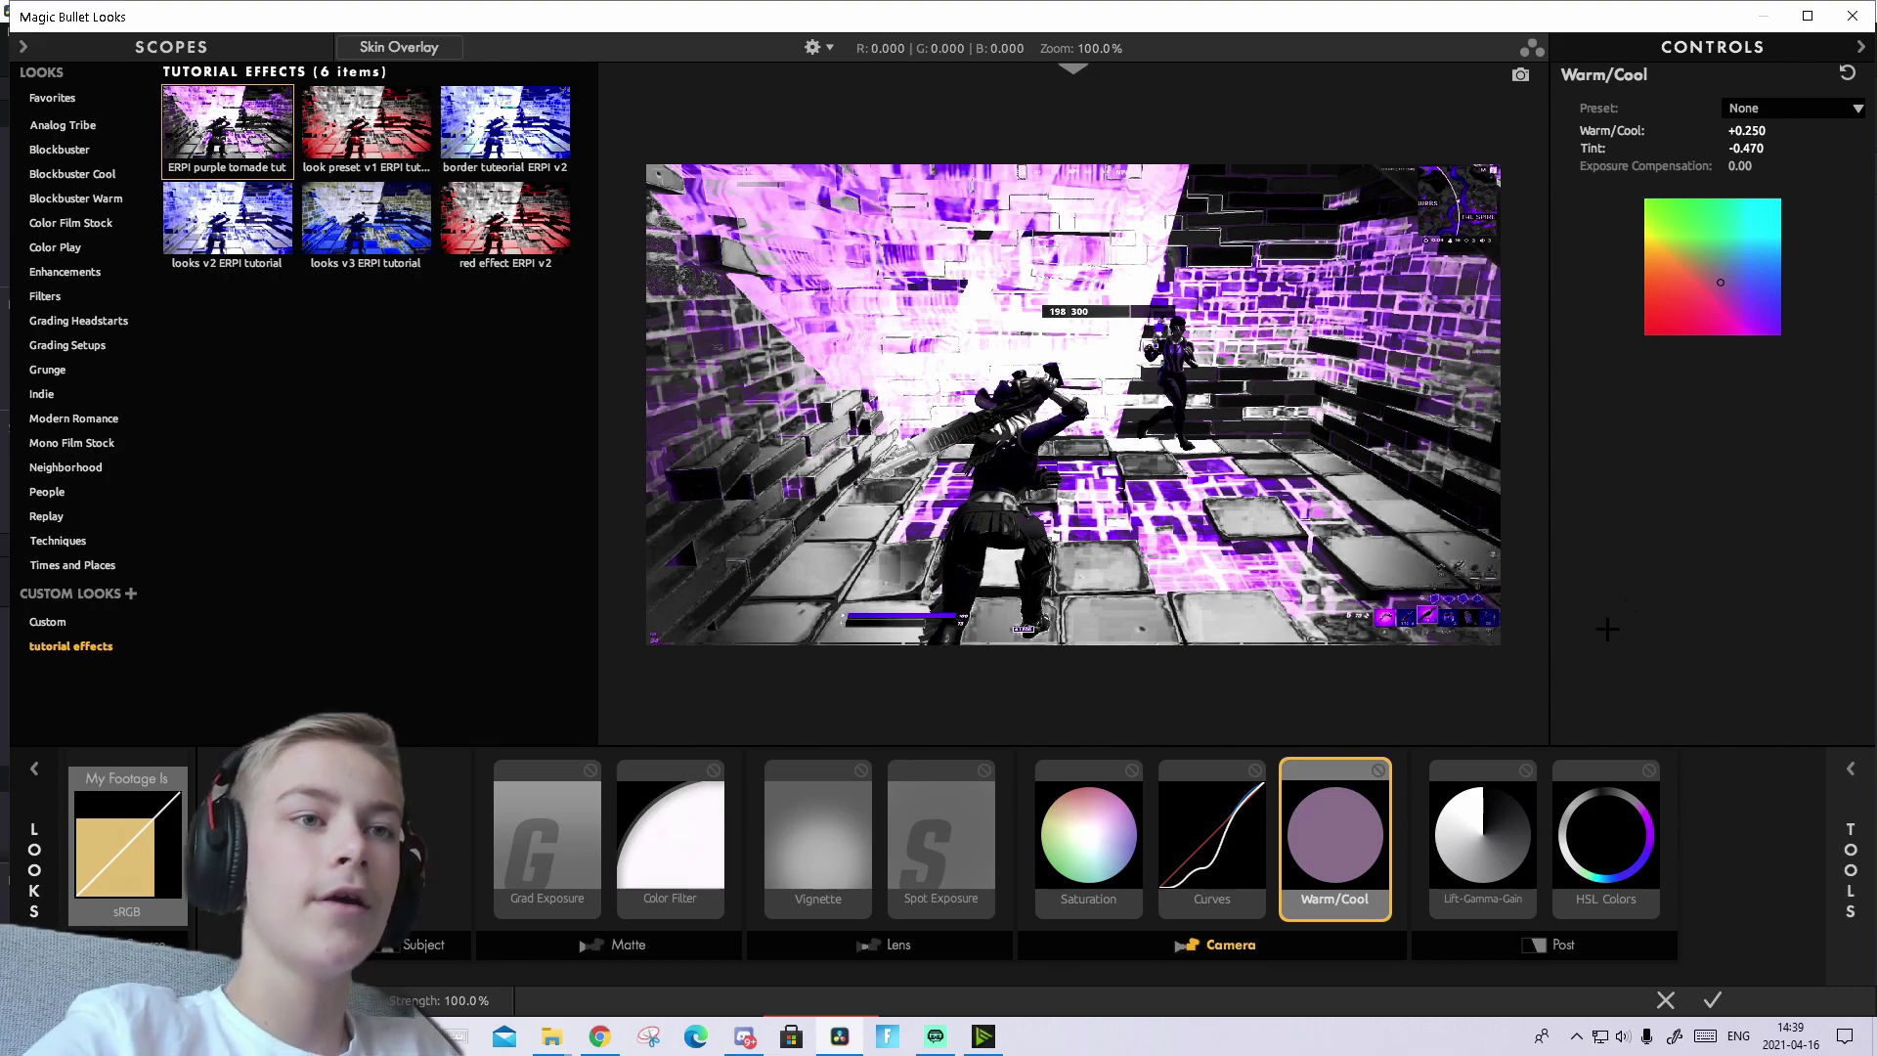
{"action": "left_click", "coordinate": [1717, 999]}
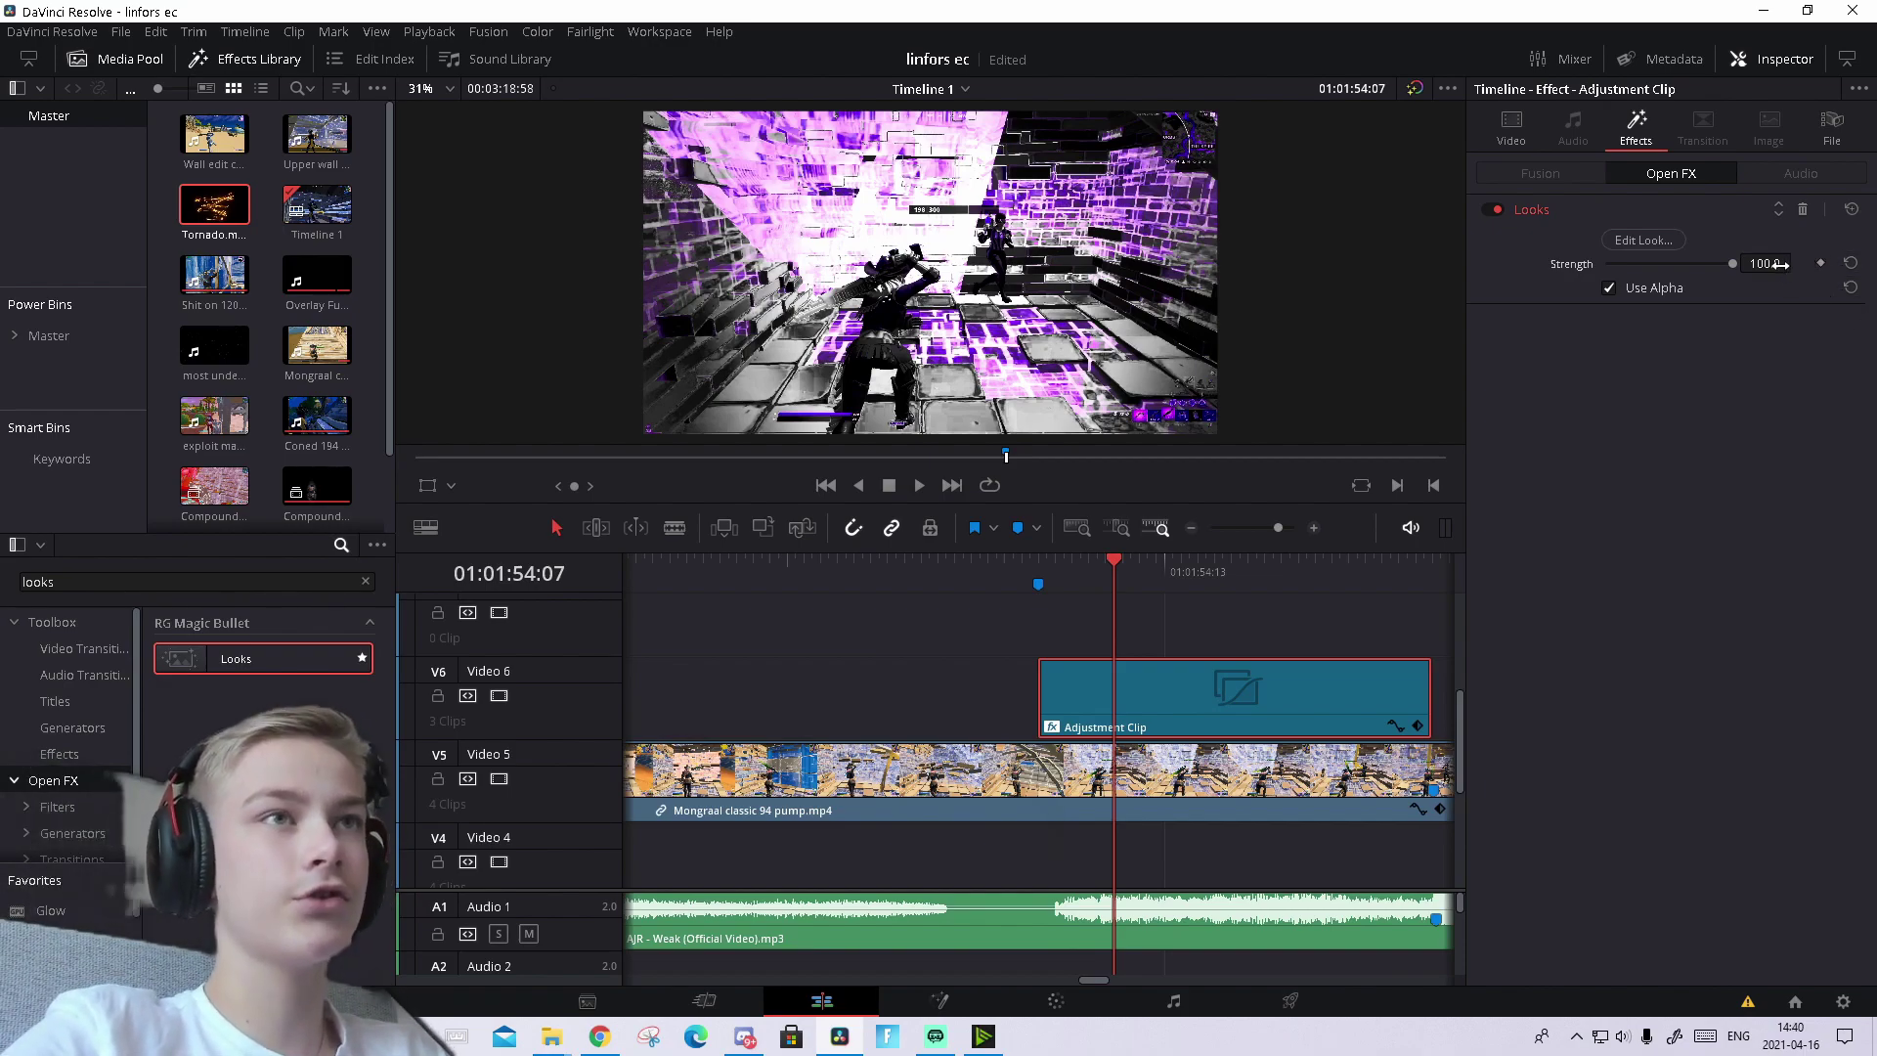
- Add a fade-in to the adjustment clip from its start up to 01:01:54:11
{"action": "mouse_move", "coordinate": [1779, 265]}
{"action": "left_mouse_down"}
{"action": "mouse_move", "coordinate": [1662, 265]}
{"action": "mouse_move", "coordinate": [1779, 265]}
{"action": "left_mouse_up"}
{"action": "left_click_drag", "start_coordinate": [1079, 619], "coordinate": [1095, 620]}
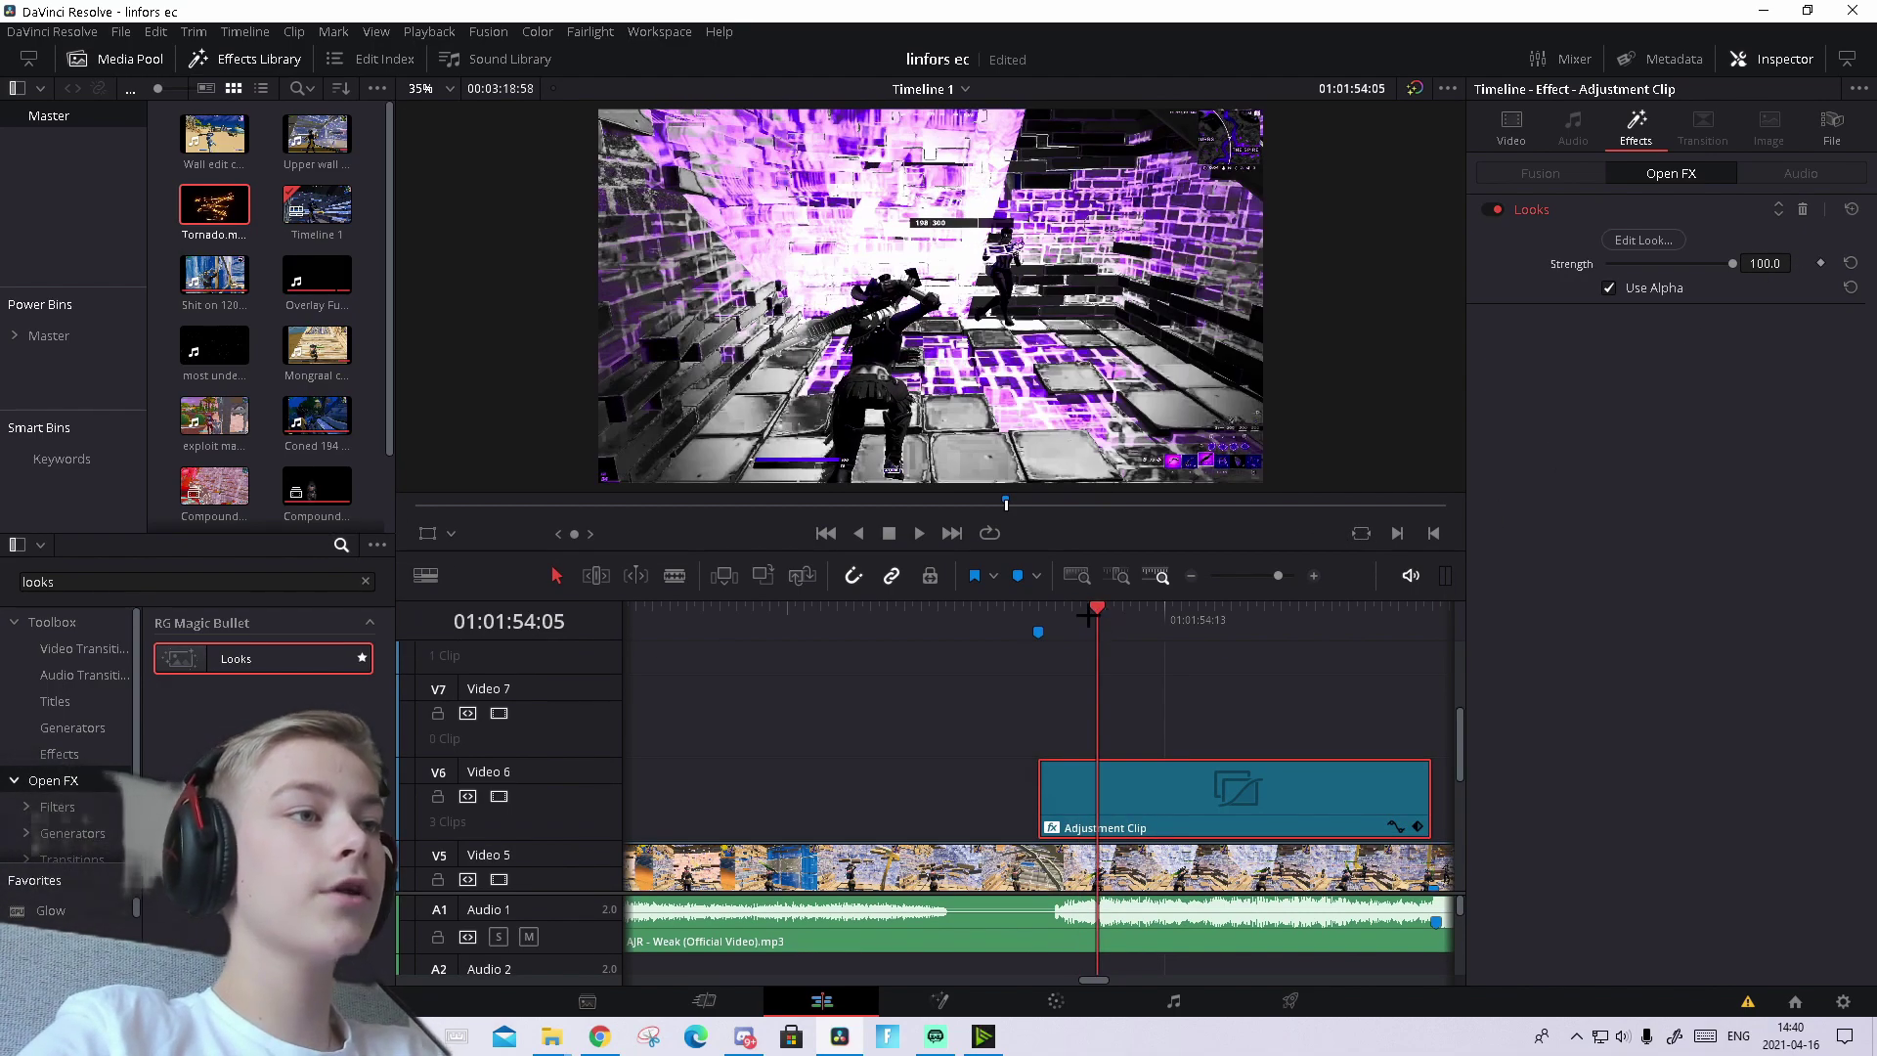
{"action": "left_click", "coordinate": [1052, 618]}
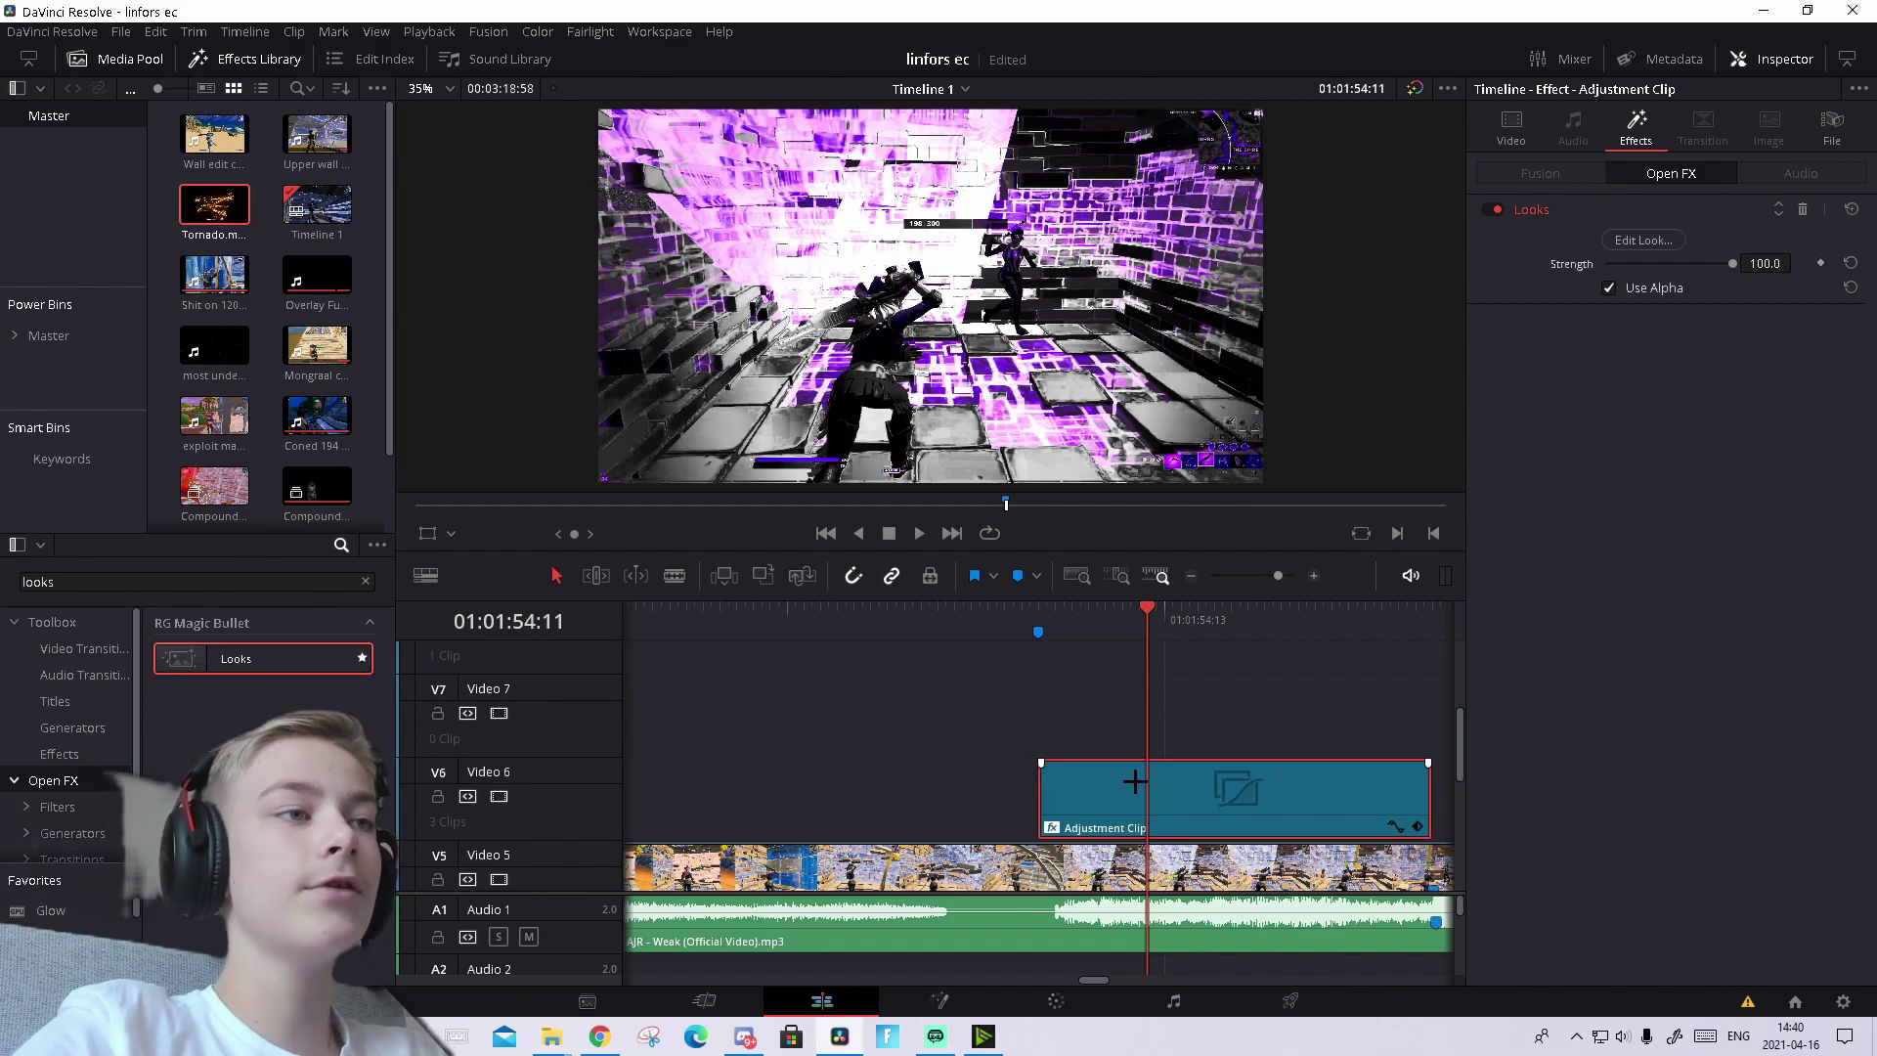
{"action": "left_click_drag", "start_coordinate": [1039, 762], "coordinate": [1144, 761]}
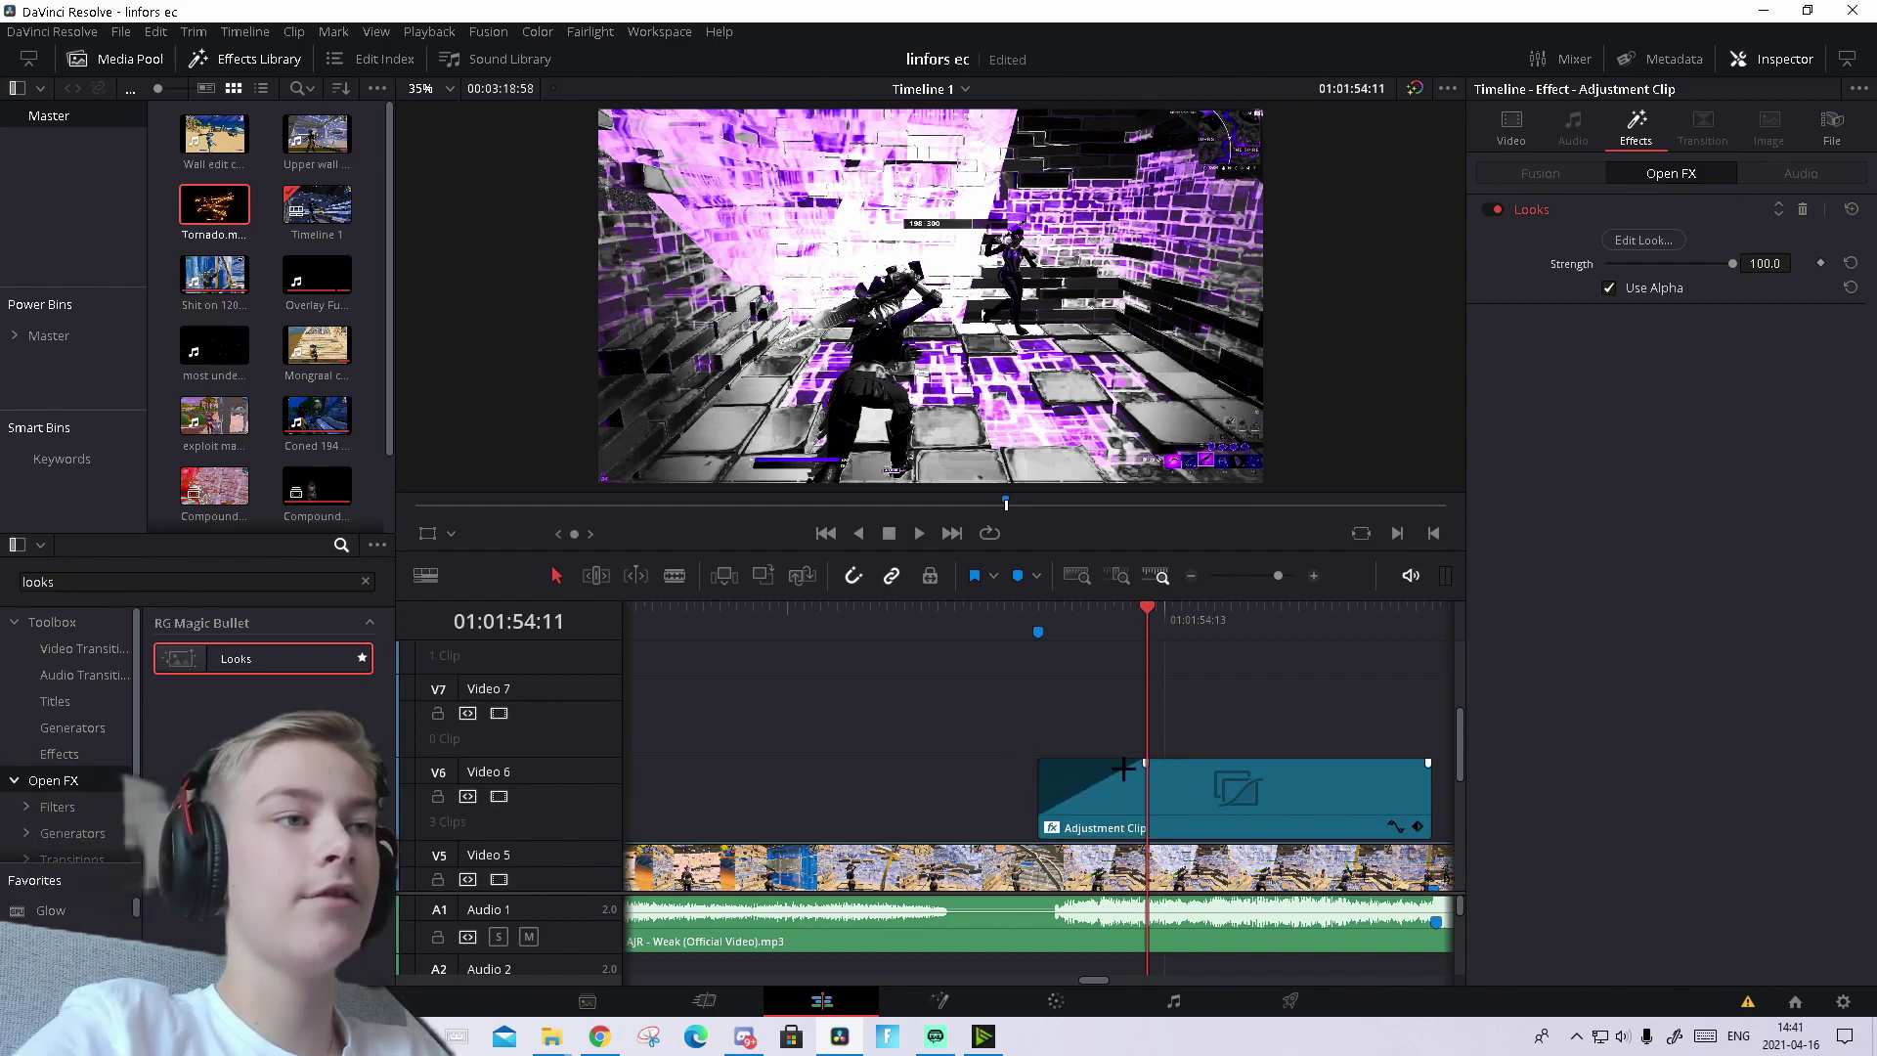
- Turn on Render Cache Color Output for the adjustment clip and play back the look effect from the clip's start
{"action": "right_click", "coordinate": [1217, 772]}
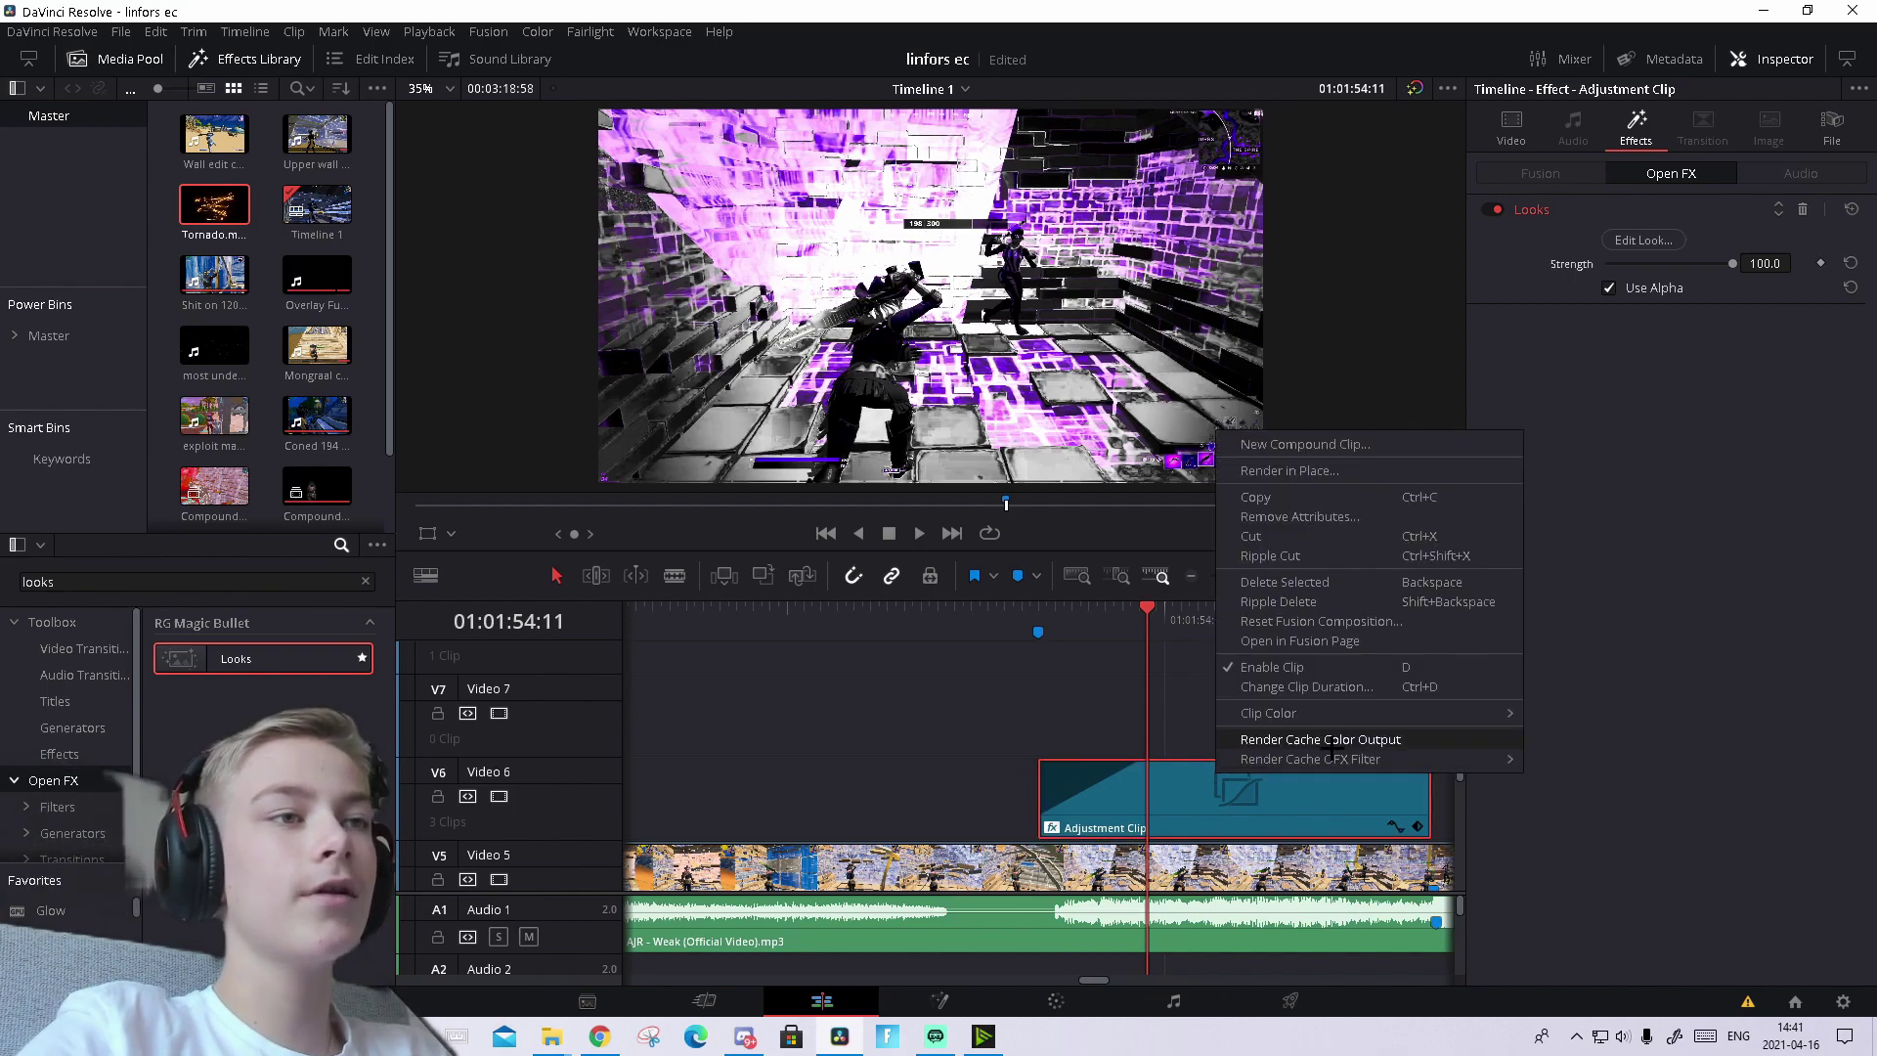
{"action": "left_click", "coordinate": [1320, 740]}
{"action": "left_click", "coordinate": [1040, 608]}
{"action": "key", "text": "space"}
{"action": "left_click_drag", "start_coordinate": [1163, 608], "coordinate": [946, 606]}
{"action": "left_click", "coordinate": [1107, 625]}
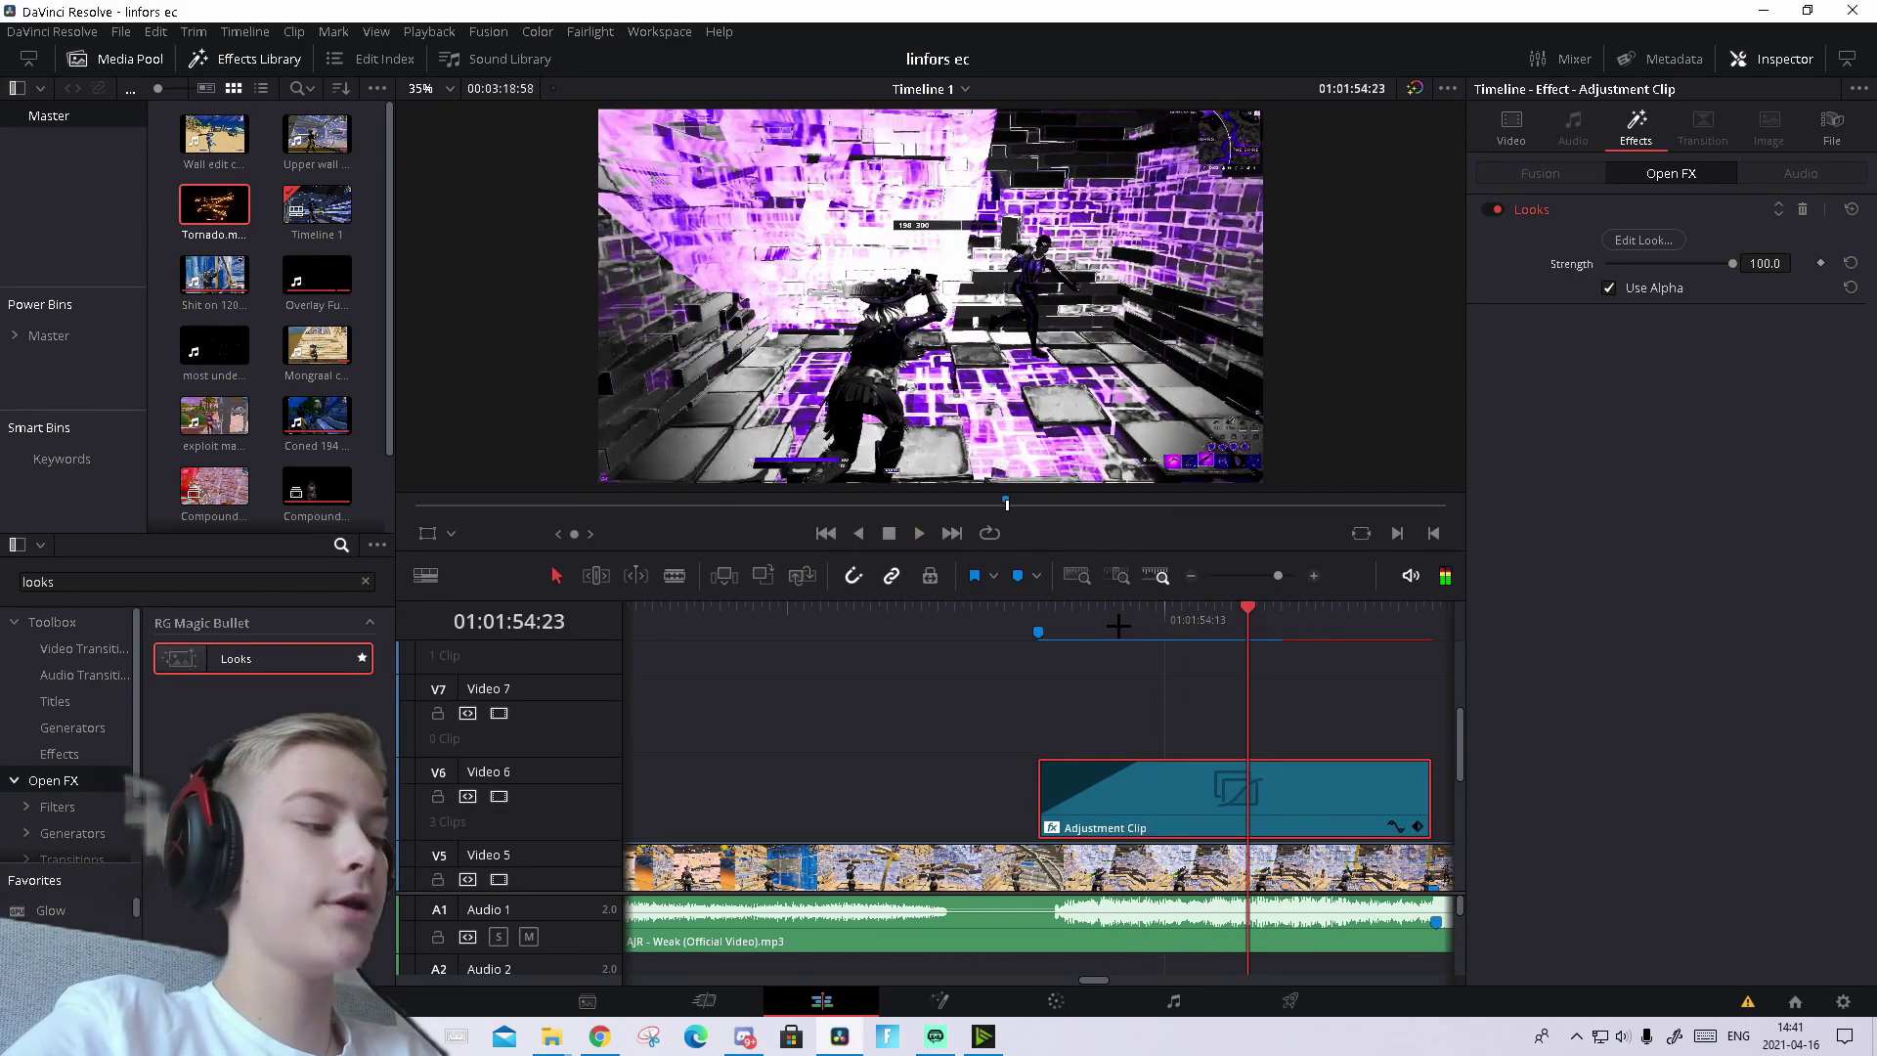
{"action": "mouse_move", "coordinate": [1276, 576]}
{"action": "left_mouse_down"}
{"action": "mouse_move", "coordinate": [1251, 576]}
{"action": "mouse_move", "coordinate": [1273, 576]}
{"action": "left_mouse_up"}
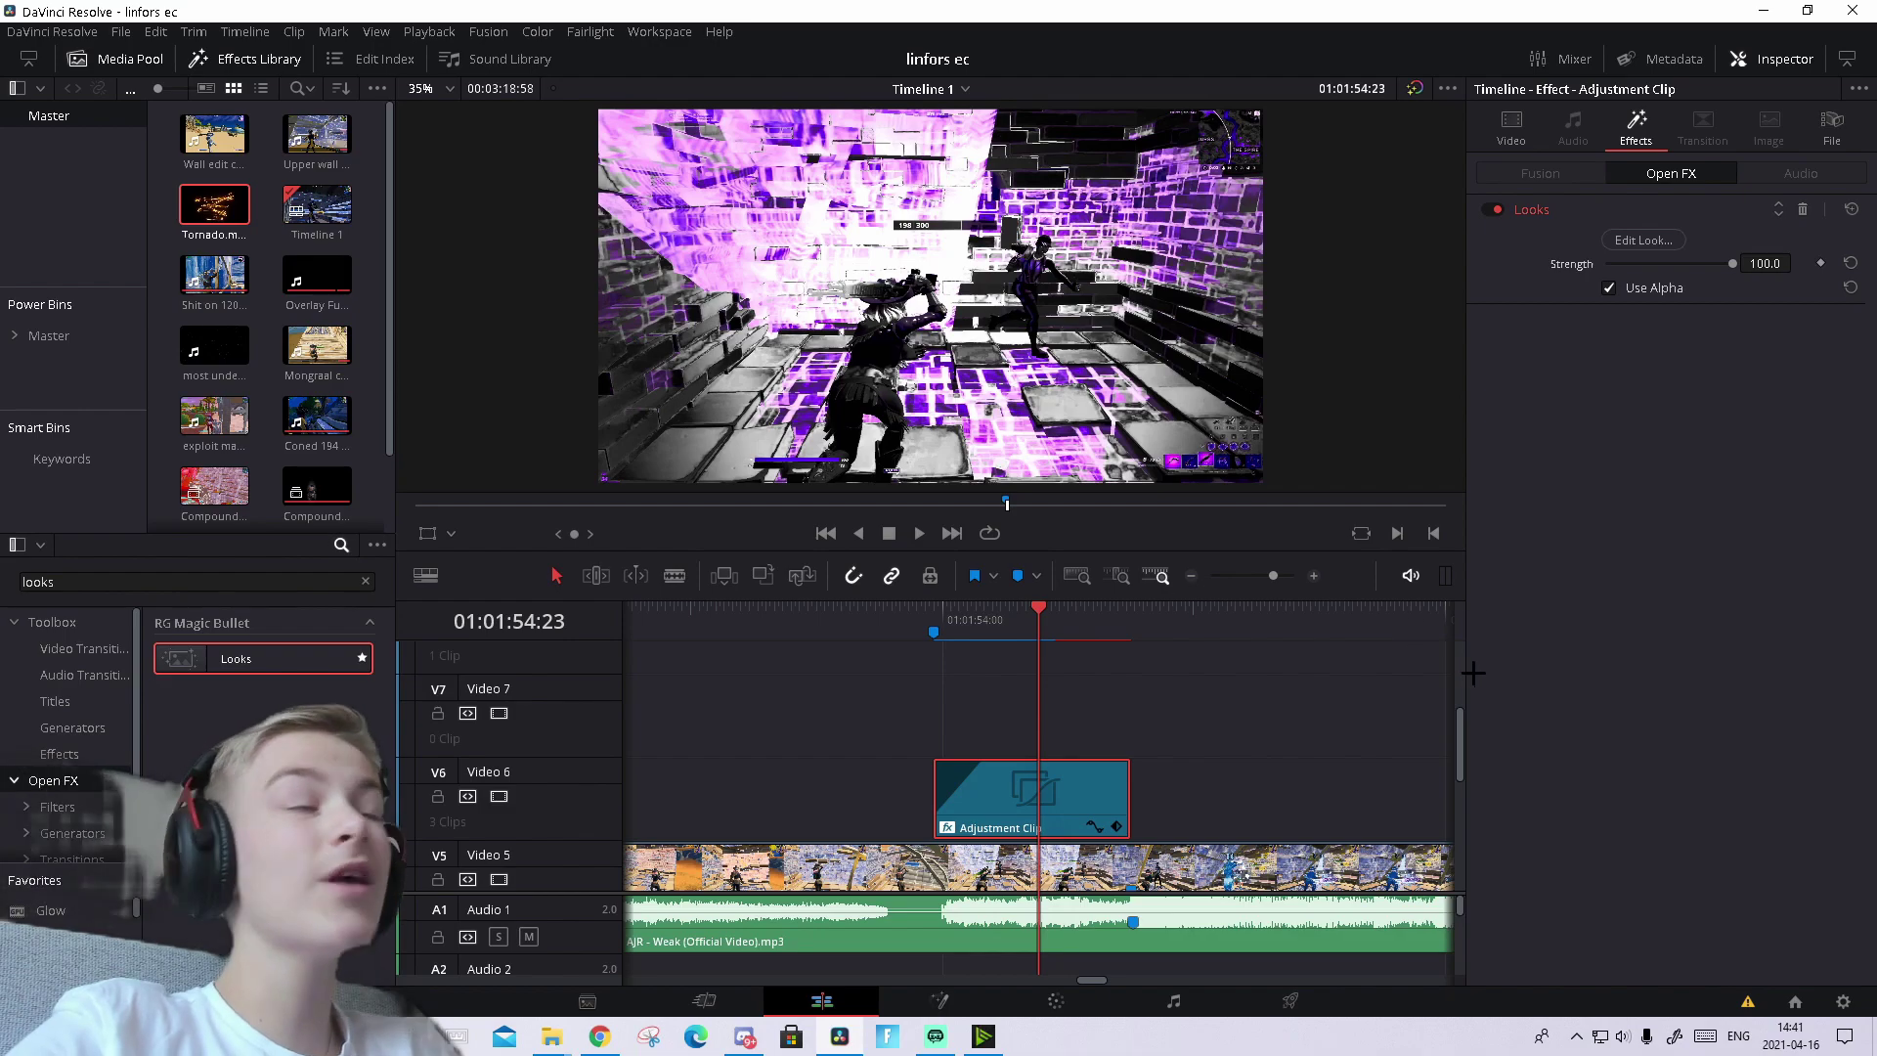
{"action": "key", "text": "alt+Tab"}
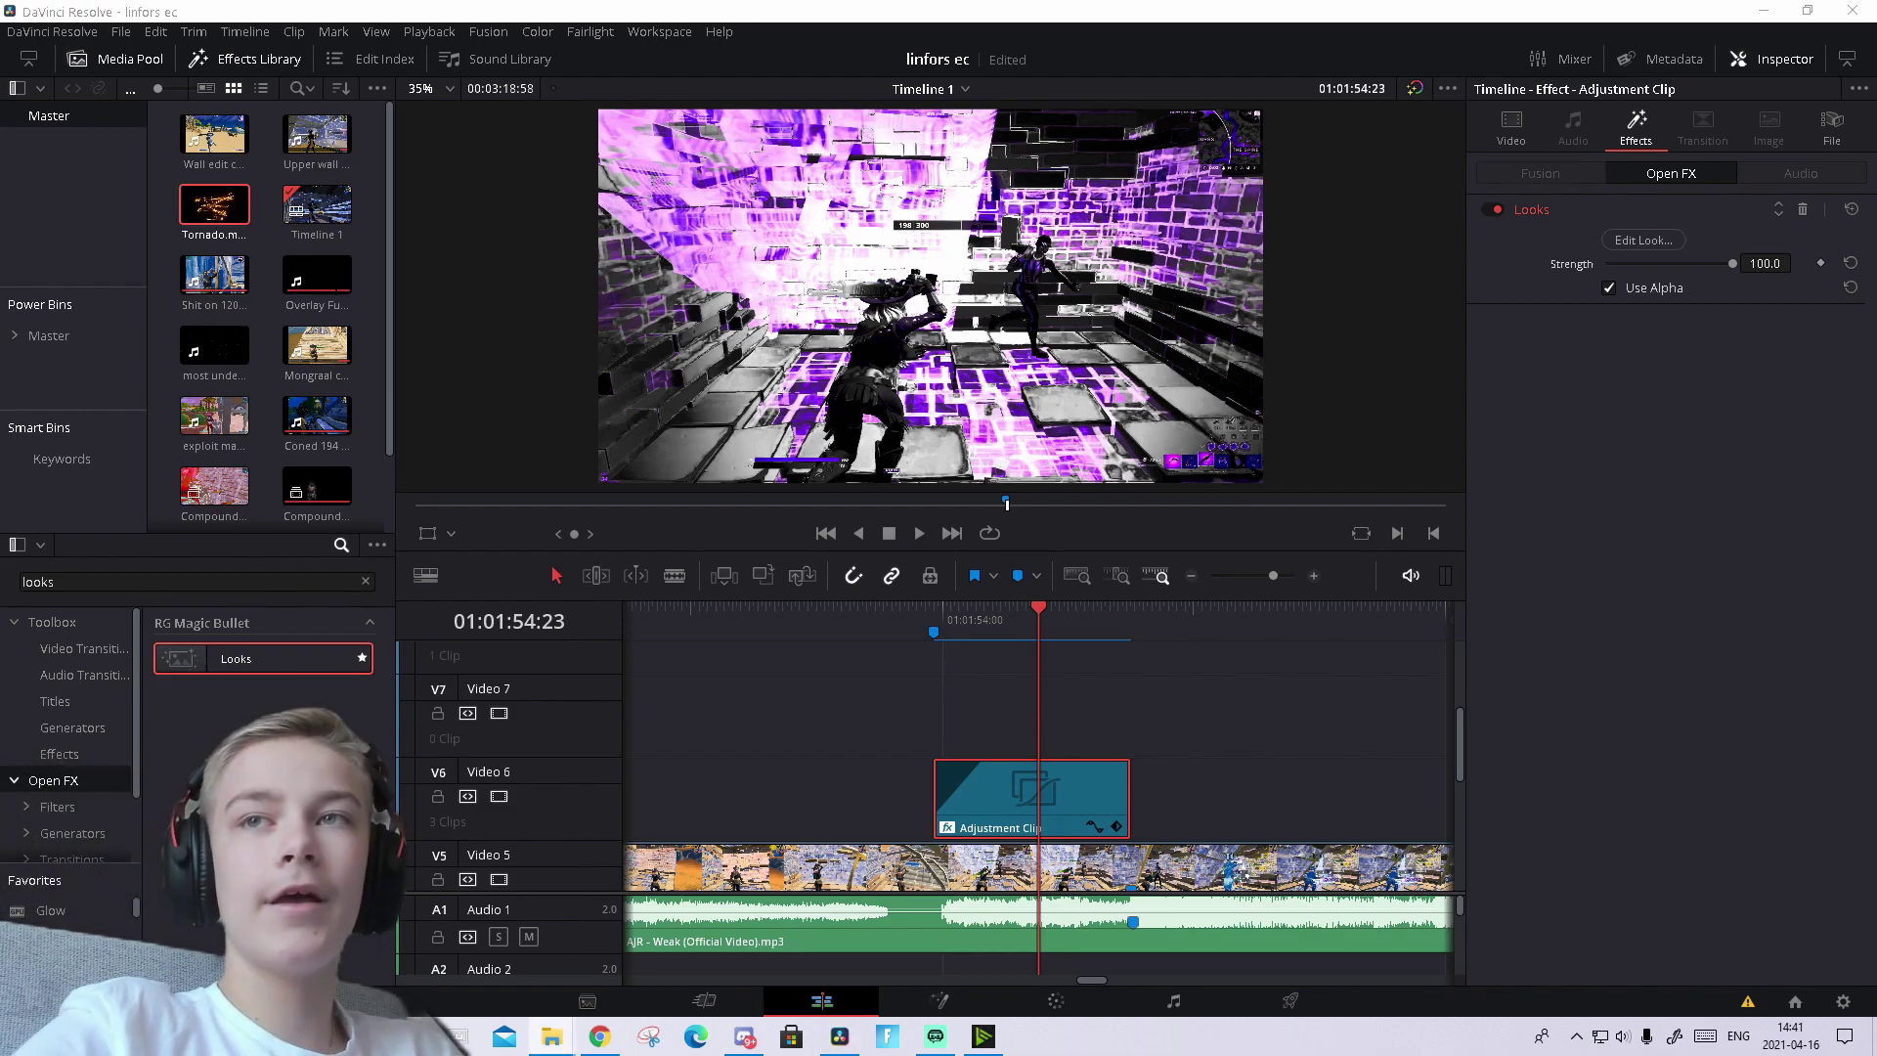
- Place Tornado.mp4 on Video 7 from the start of the adjustment clip and open it in Fusion
{"action": "left_click_drag", "start_coordinate": [1632, 655], "coordinate": [953, 684]}
{"action": "left_click", "coordinate": [1071, 715]}
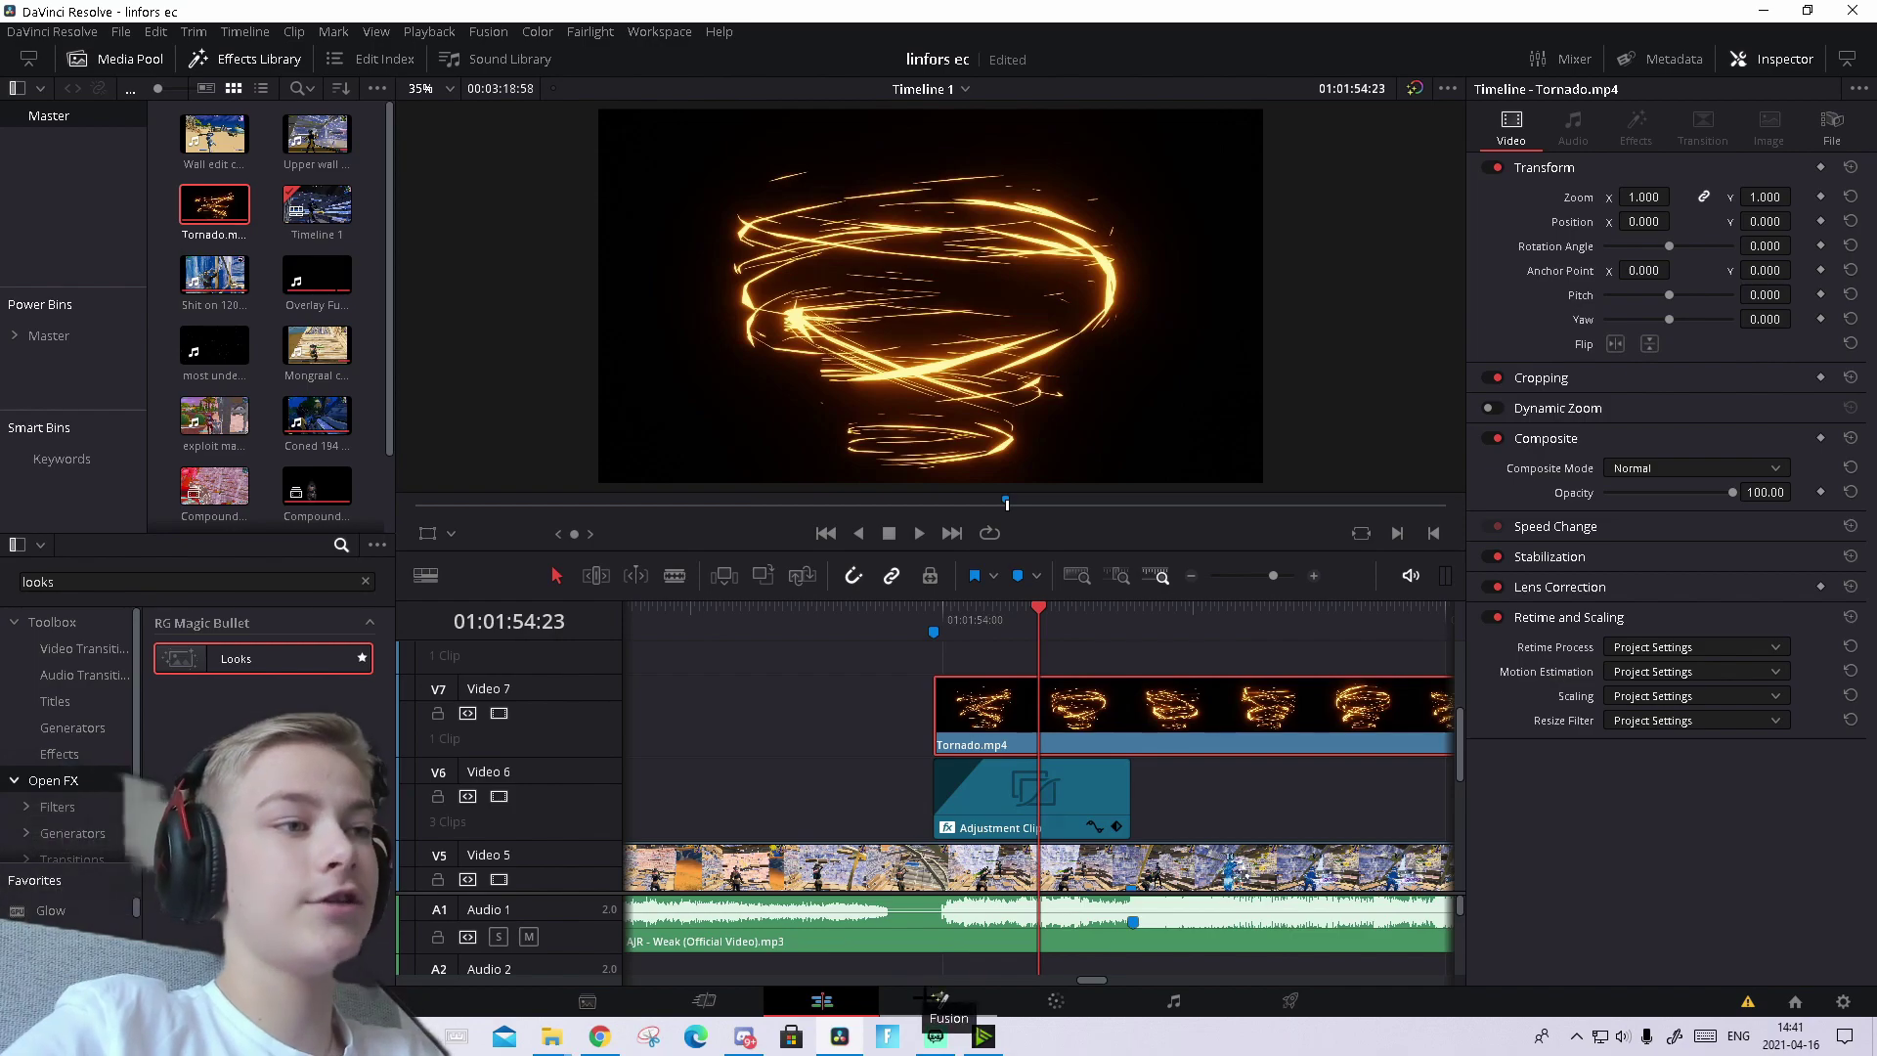
{"action": "left_click", "coordinate": [936, 999]}
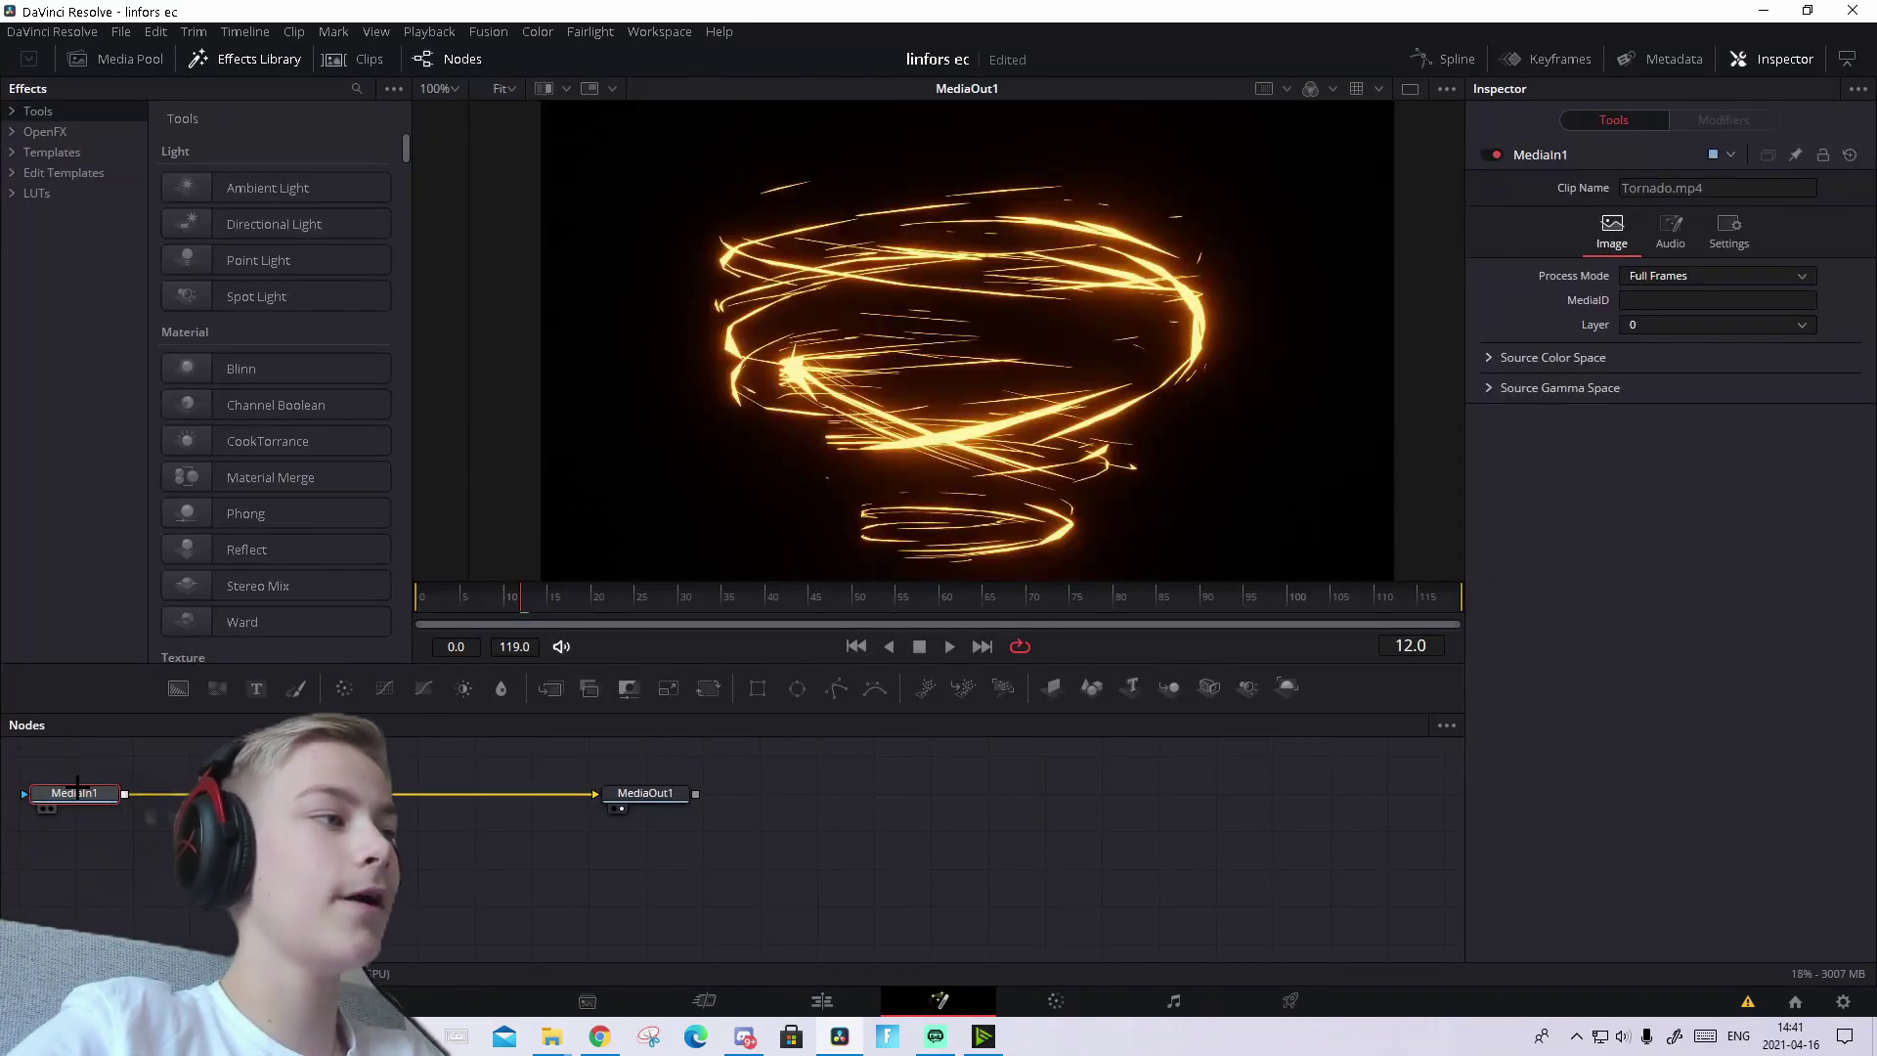
- Add a Delta Keyer after MediaIn1, set its reference color to black #000000, and return to the edit timeline
{"action": "key", "text": "shift+space"}
{"action": "type", "text": "delta"}
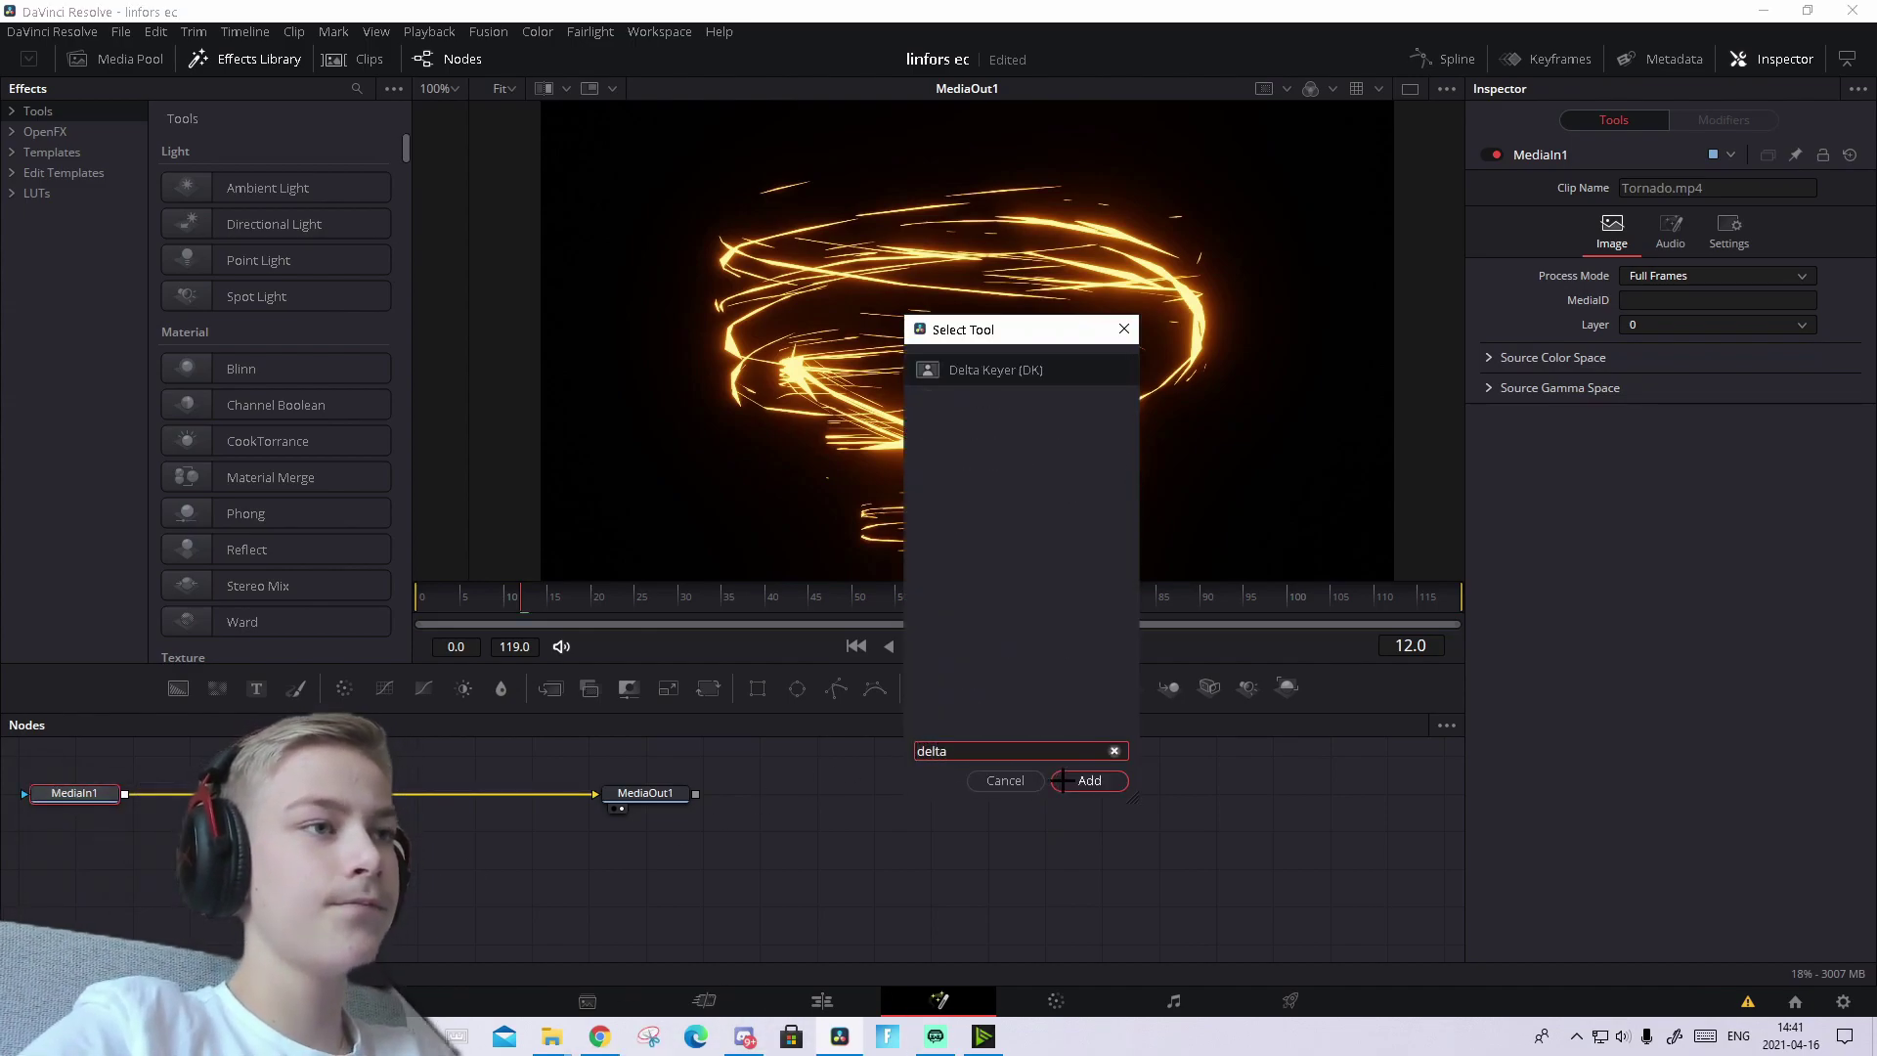
{"action": "key", "text": "Return"}
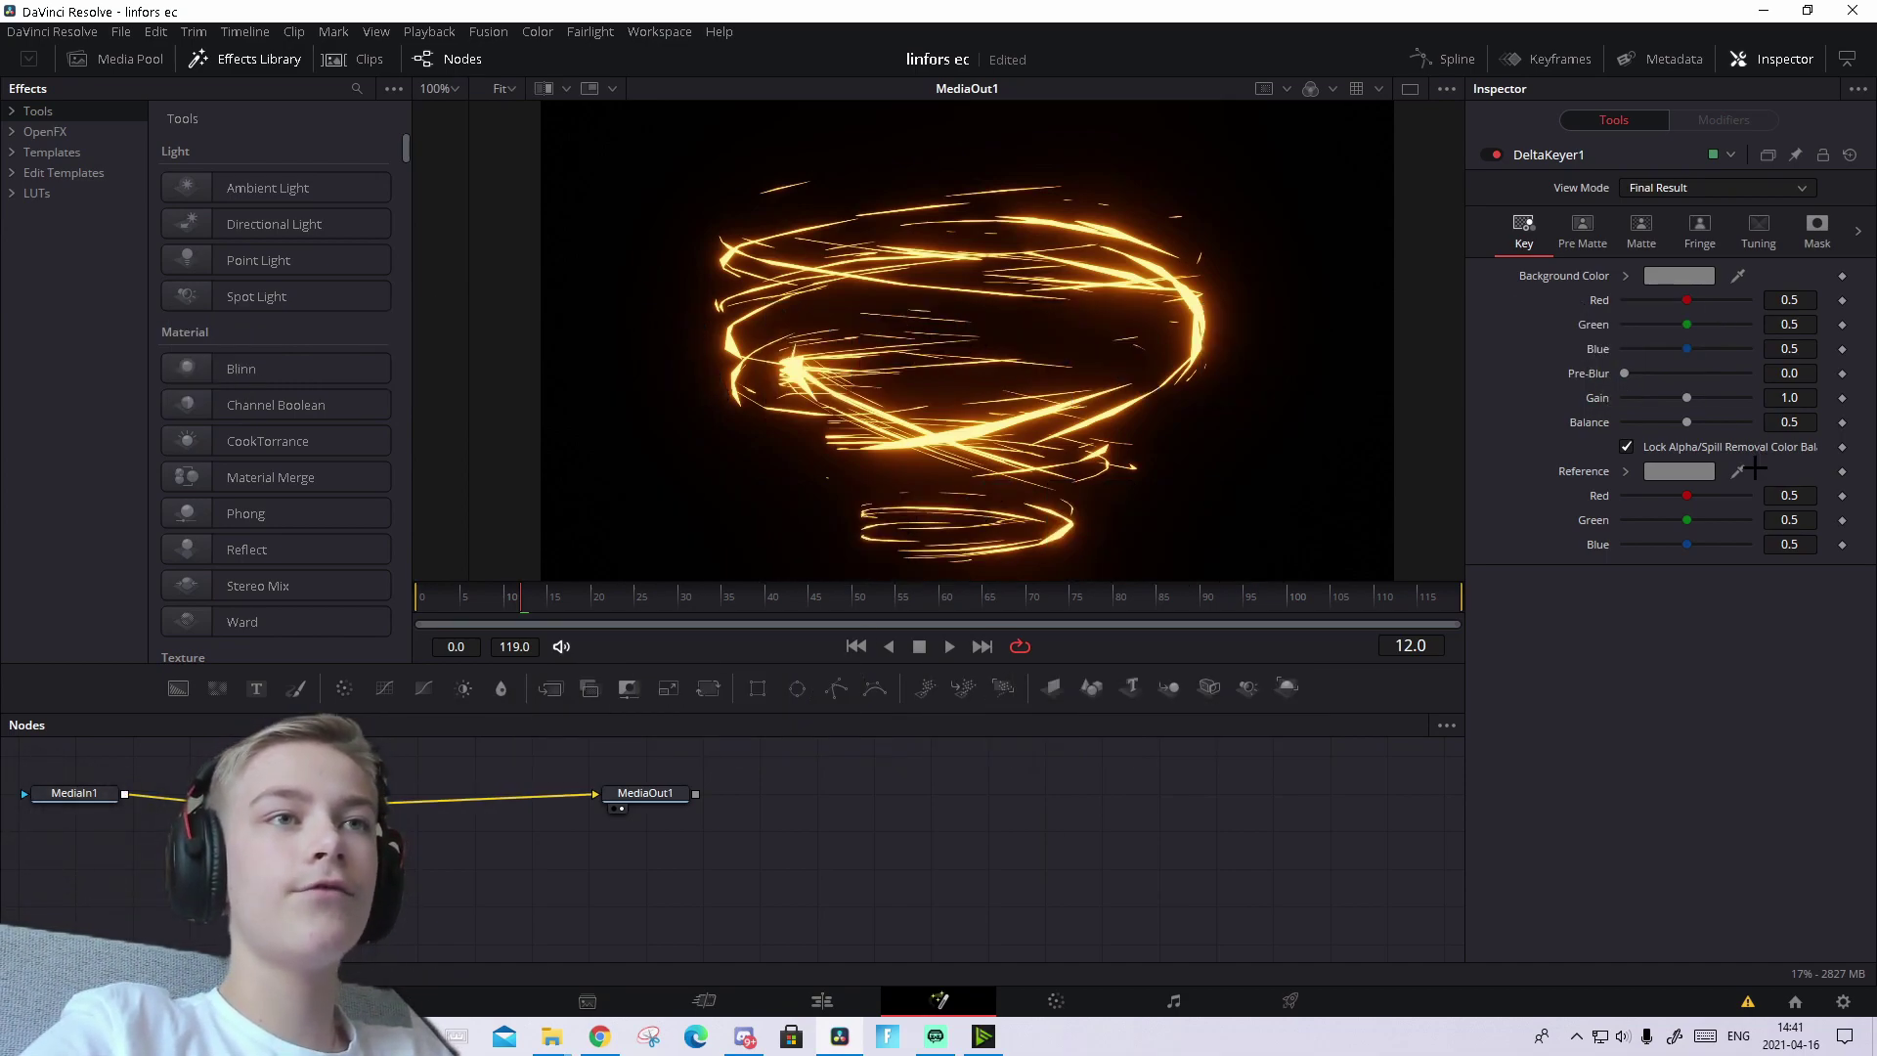
{"action": "left_click", "coordinate": [1706, 470]}
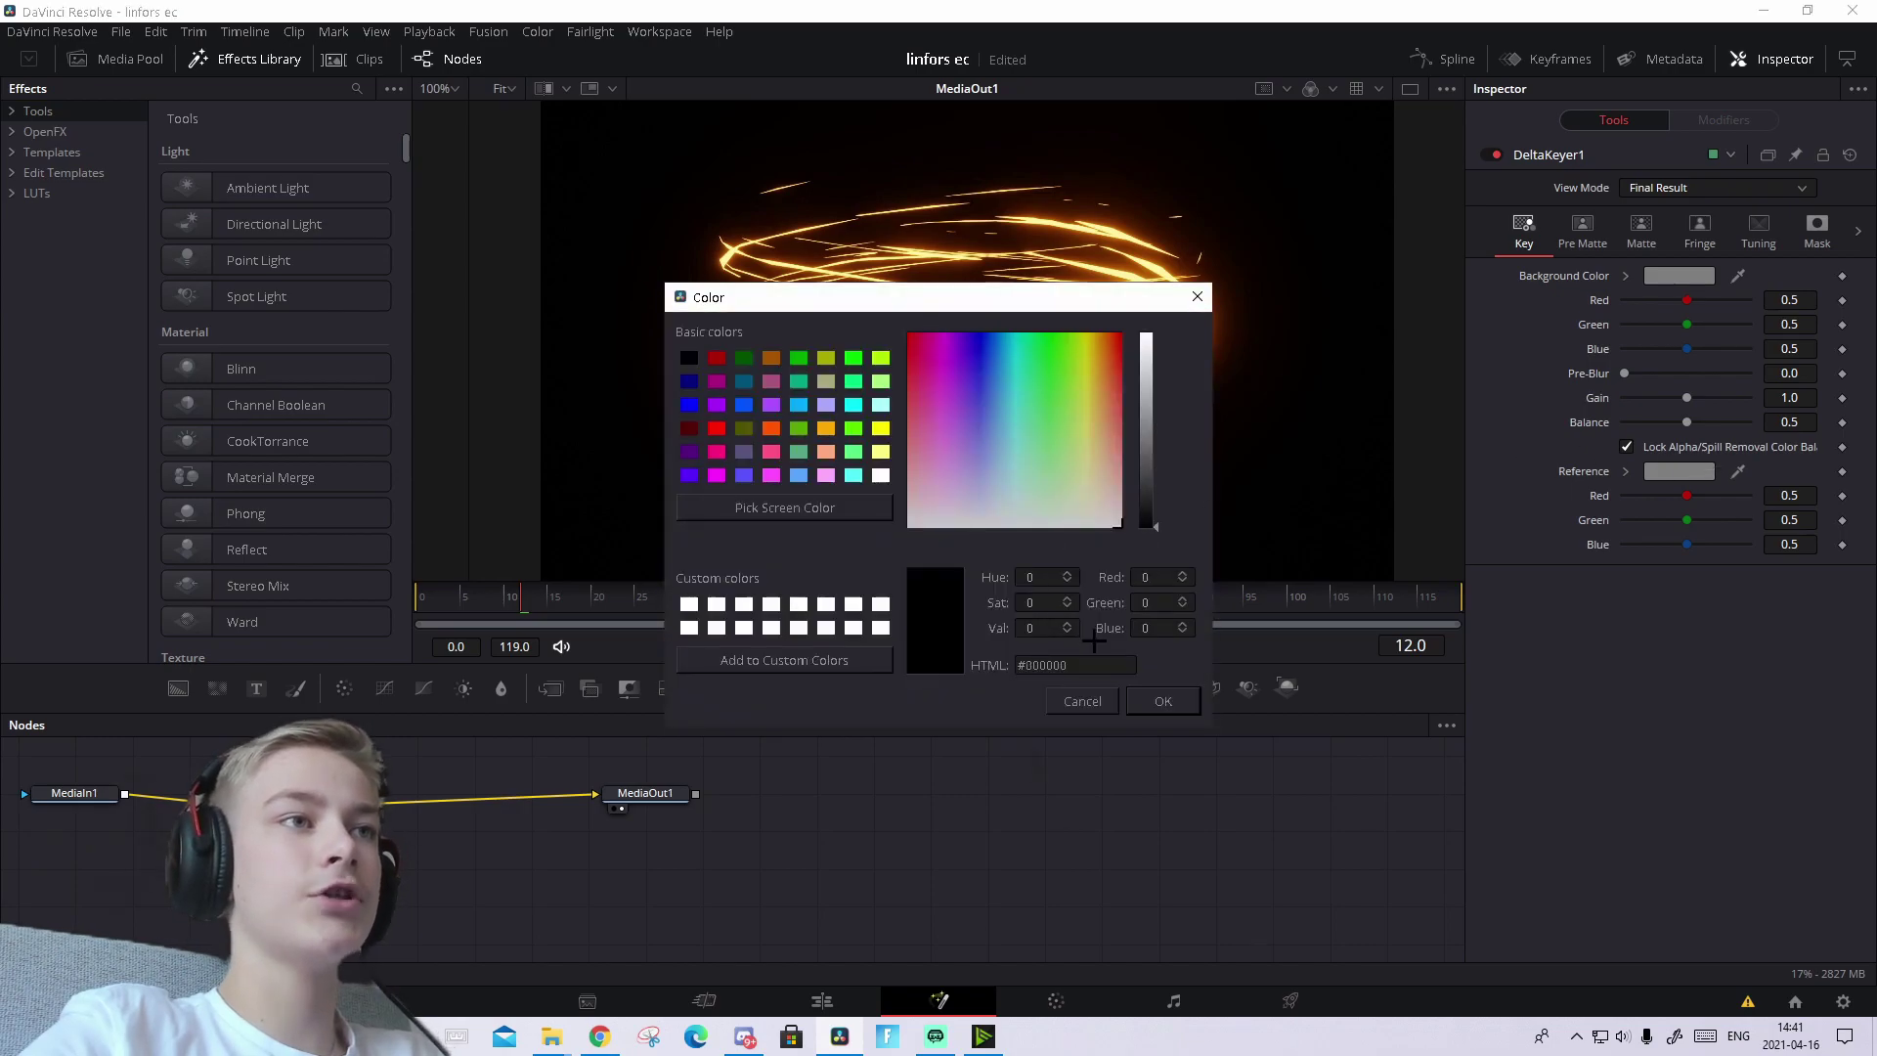
{"action": "left_click", "coordinate": [1164, 700]}
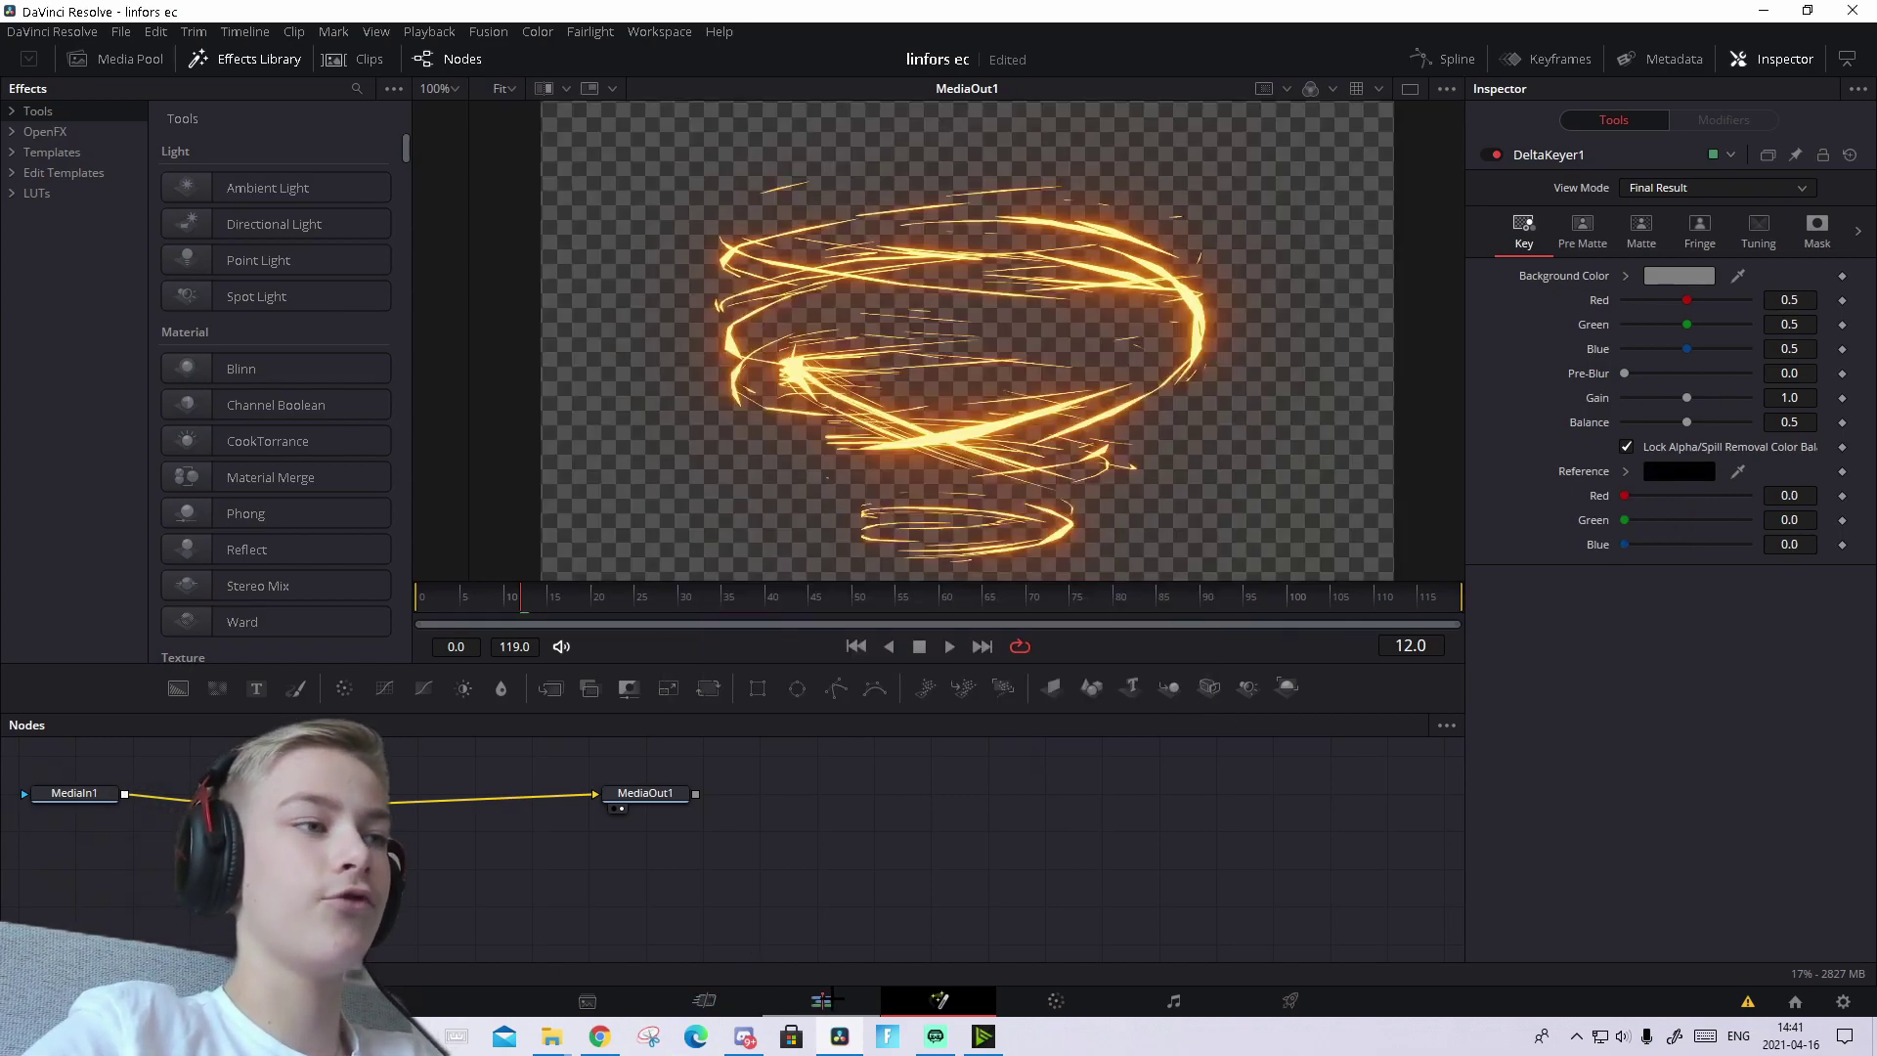
{"action": "key", "text": "shift+4"}
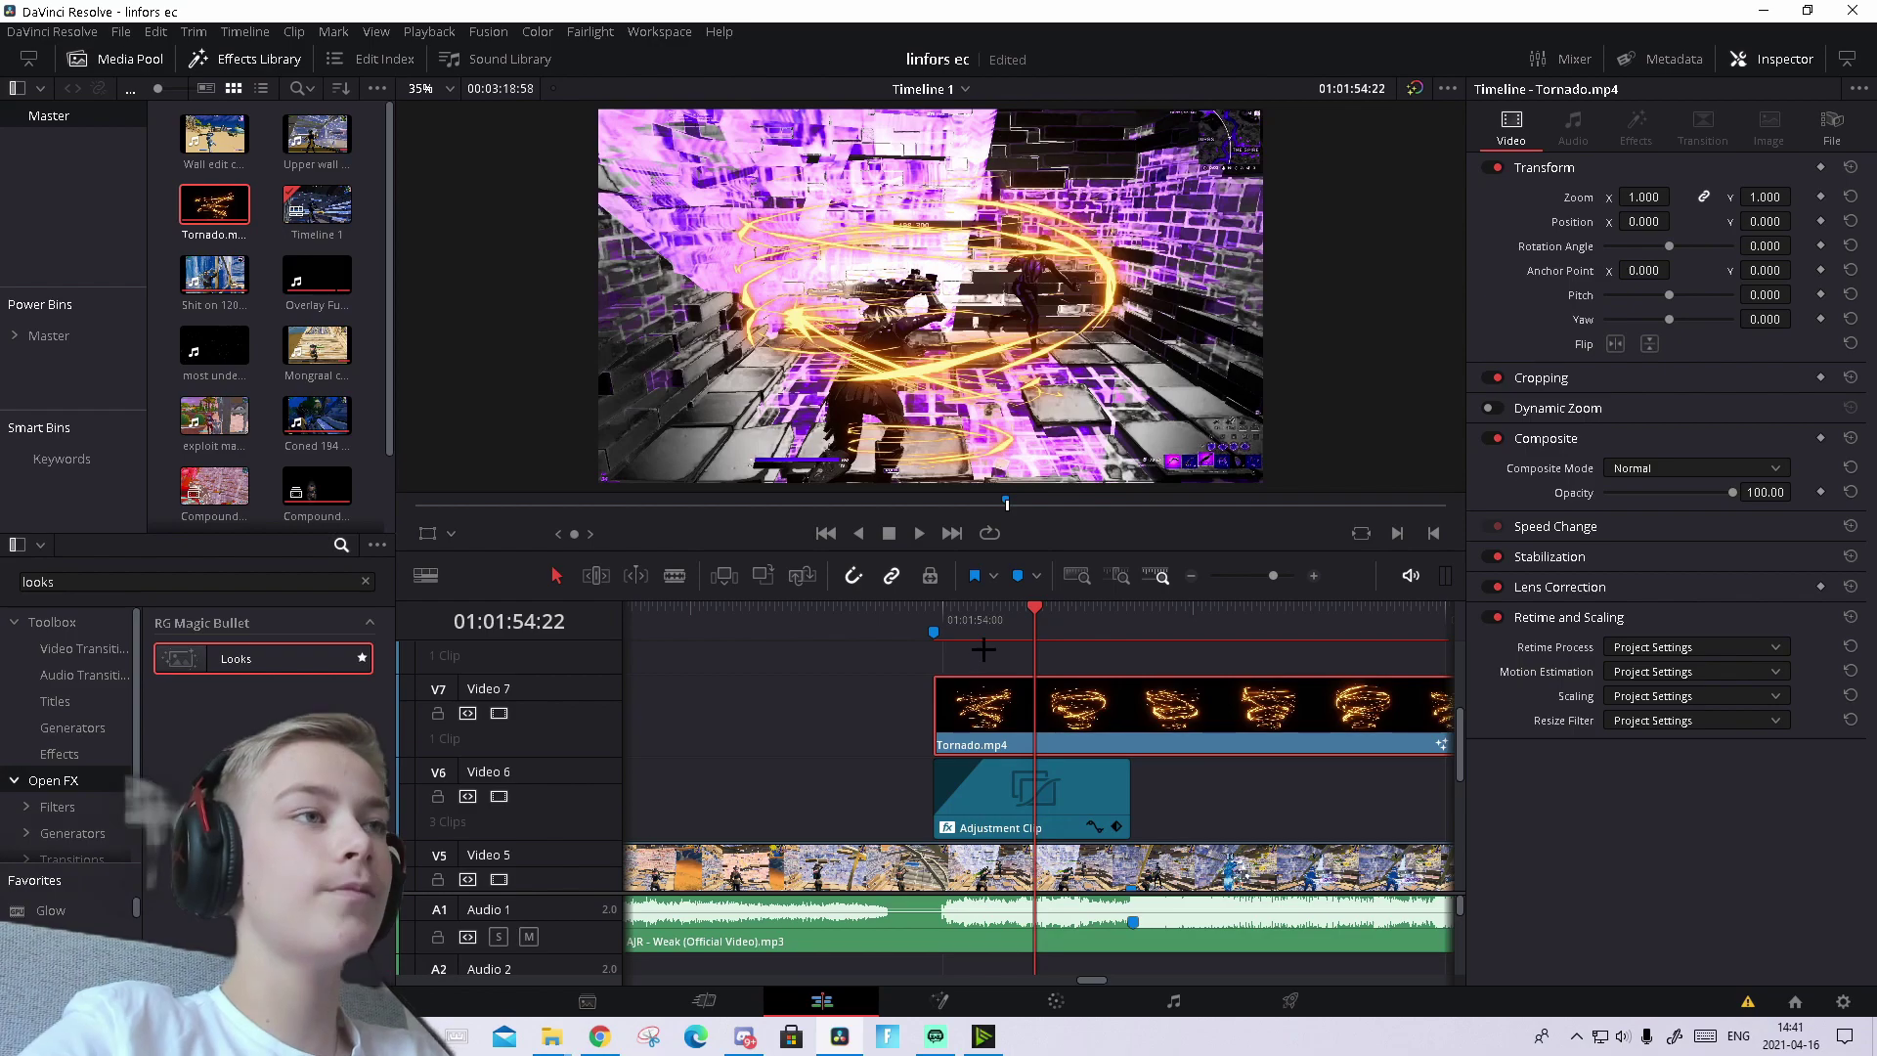
- Trim the end of the Tornado.mp4 clip to match the adjustment clip's end at 01:01:54:45
{"action": "left_click_drag", "start_coordinate": [1034, 618], "coordinate": [1131, 614]}
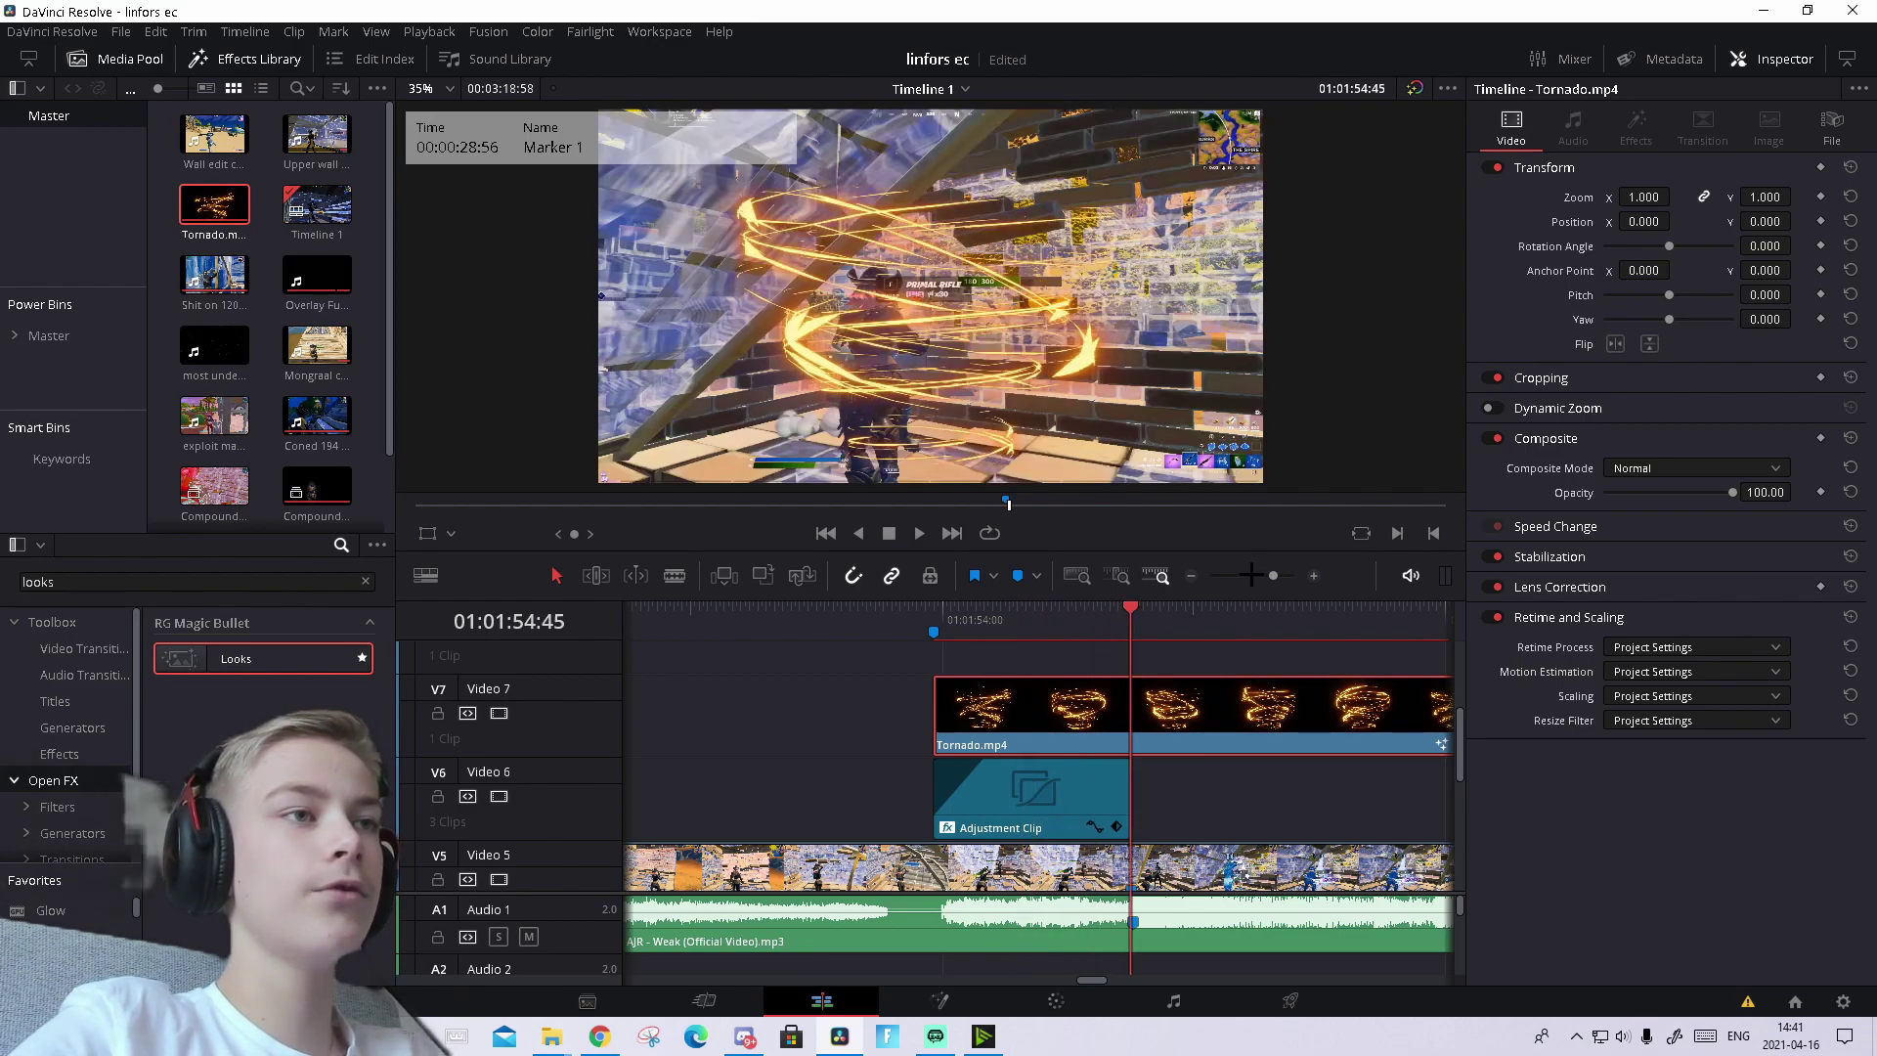
{"action": "left_click_drag", "start_coordinate": [1274, 575], "coordinate": [1273, 570]}
{"action": "mouse_move", "coordinate": [866, 611]}
{"action": "left_mouse_down"}
{"action": "mouse_move", "coordinate": [1056, 648]}
{"action": "mouse_move", "coordinate": [1041, 649]}
{"action": "left_mouse_up"}
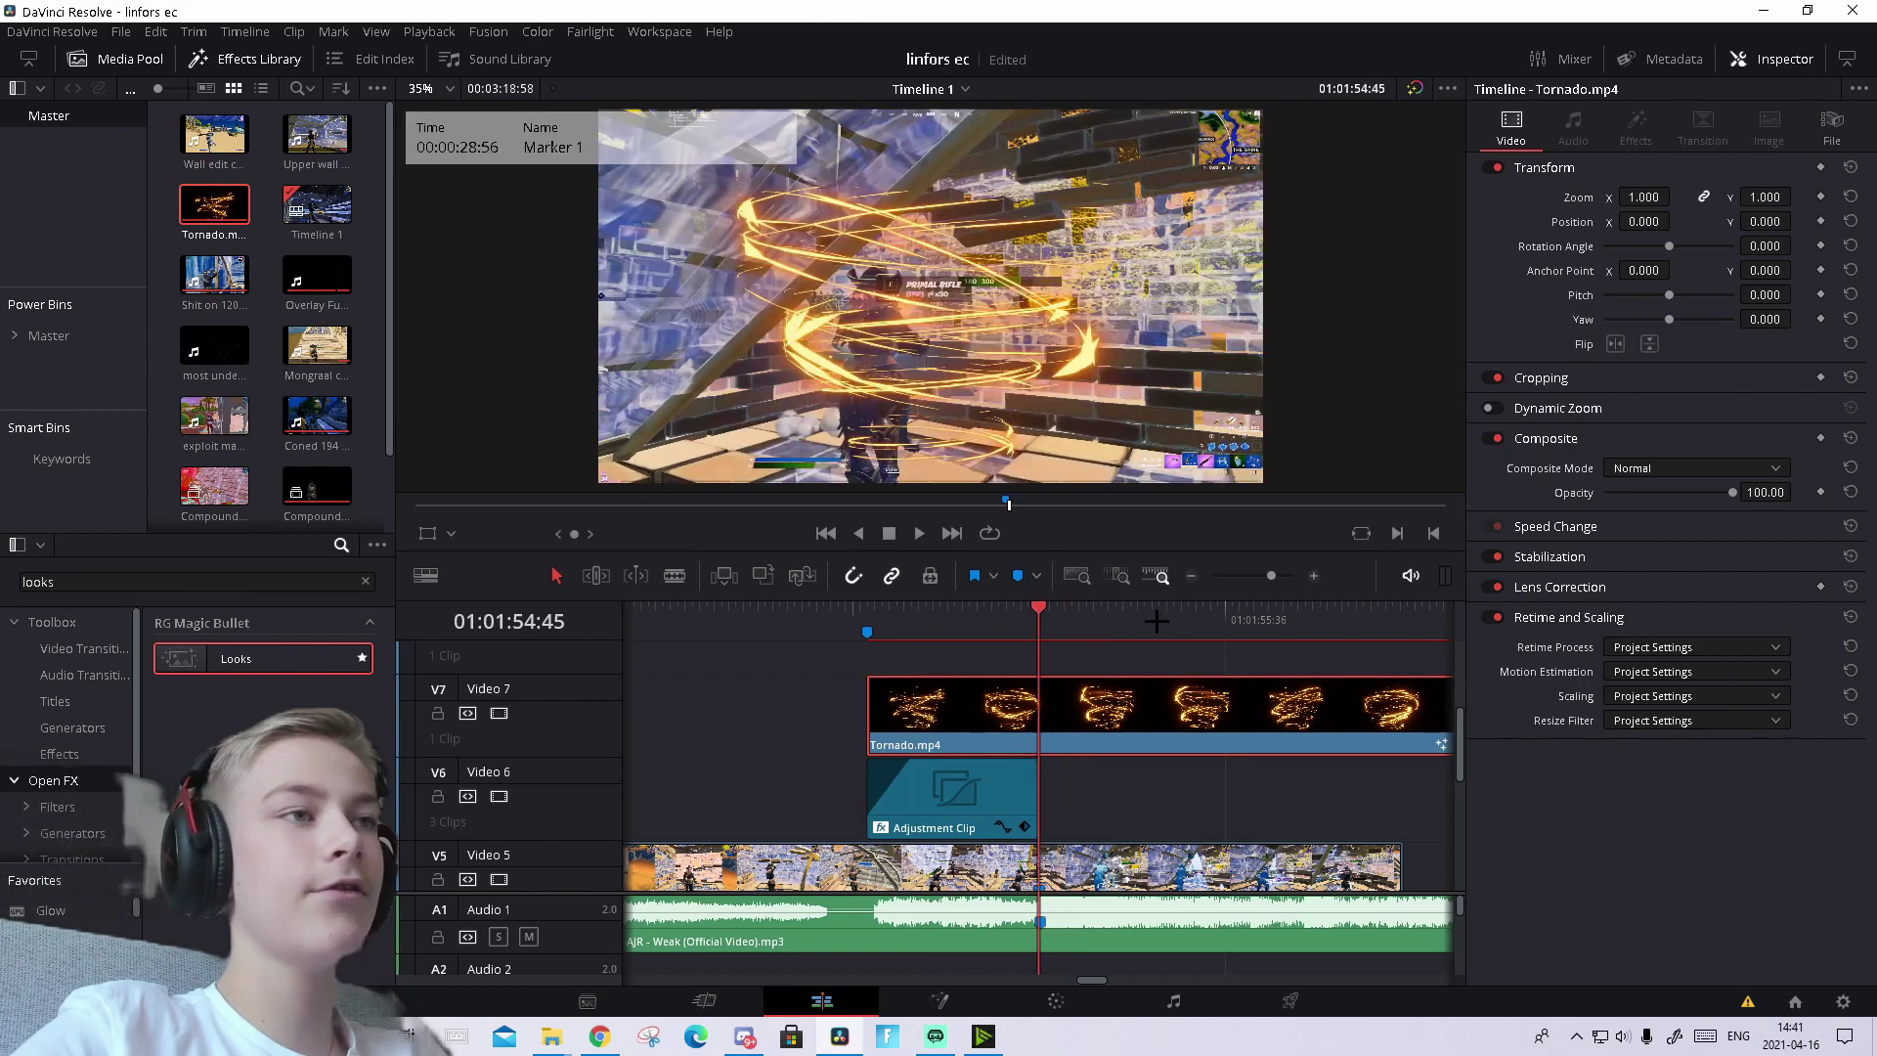
{"action": "left_click", "coordinate": [1258, 578]}
{"action": "left_click_drag", "start_coordinate": [1154, 712], "coordinate": [1036, 711]}
{"action": "left_click", "coordinate": [1311, 576]}
{"action": "left_click", "coordinate": [1311, 577]}
{"action": "left_click", "coordinate": [1311, 577]}
- Fit the tornado around the character with zoom 0.920, position X -112 and position Y -90
{"action": "left_click", "coordinate": [924, 627]}
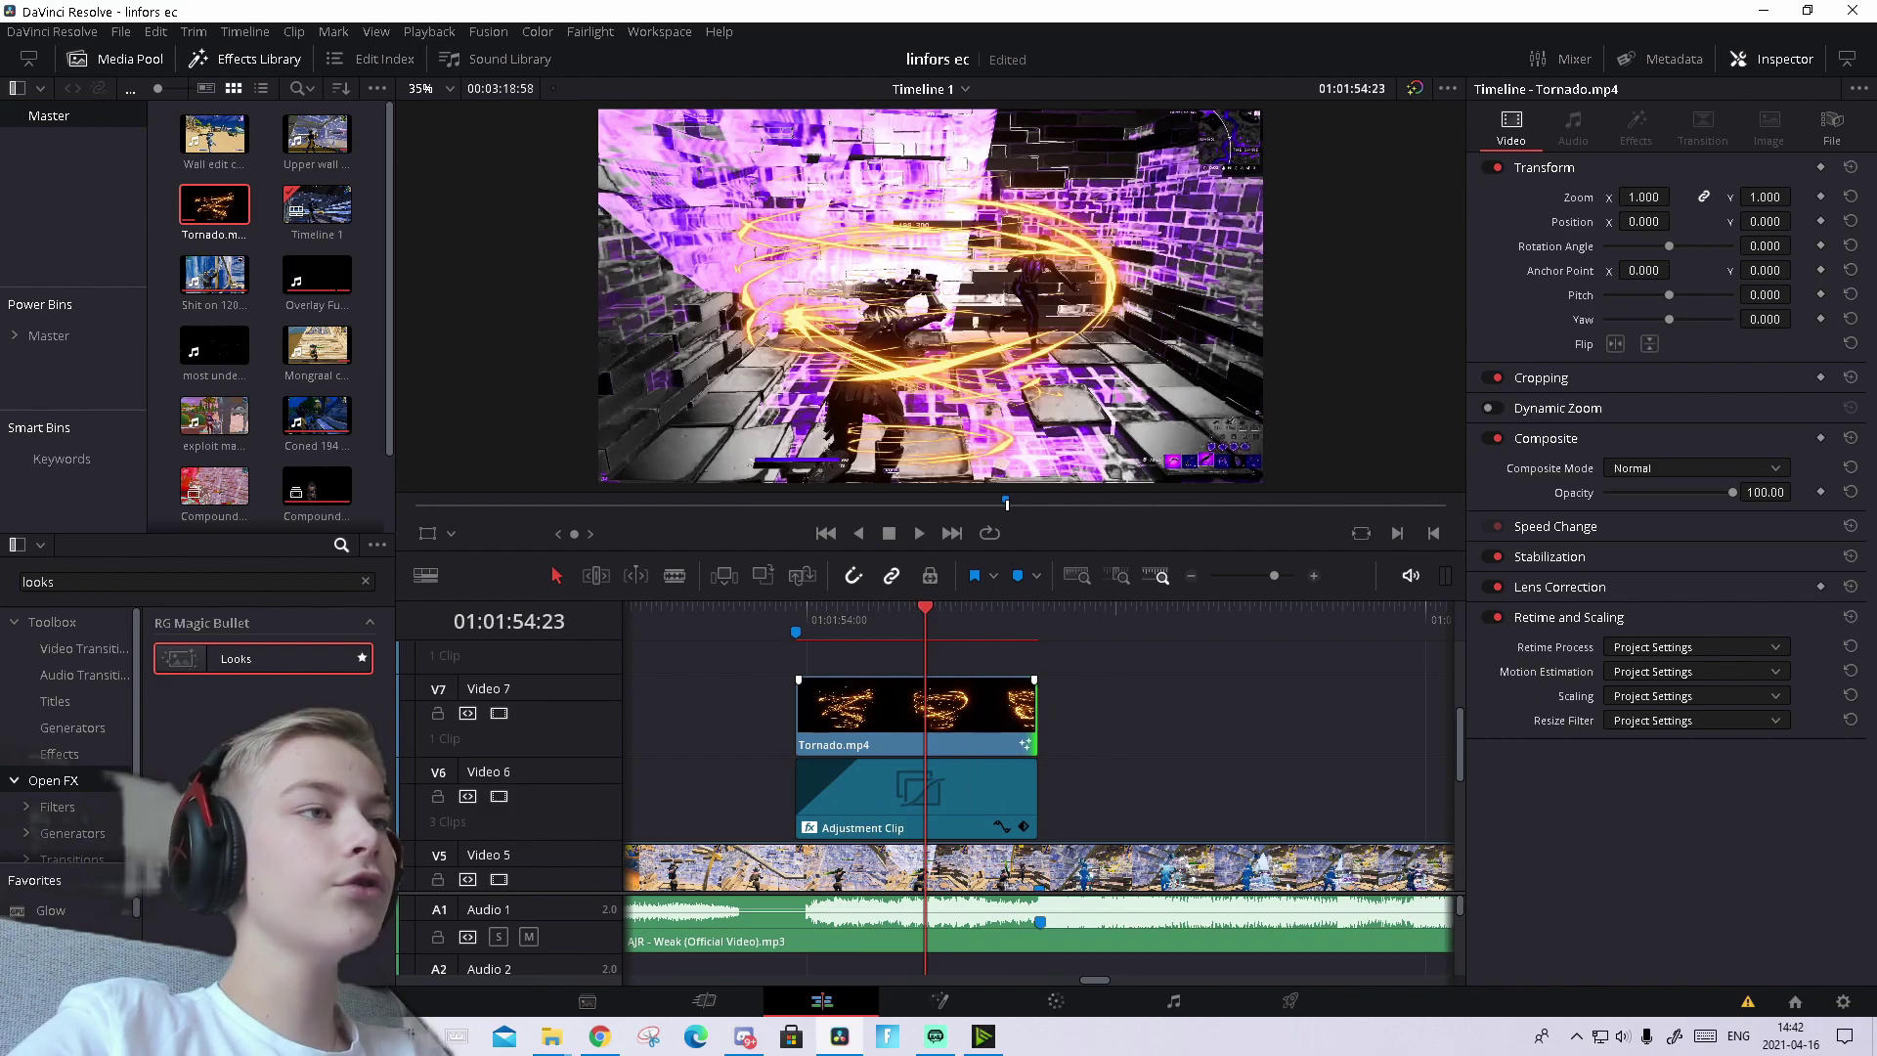
{"action": "left_click", "coordinate": [934, 710]}
{"action": "left_click_drag", "start_coordinate": [1641, 195], "coordinate": [1510, 221]}
{"action": "left_click_drag", "start_coordinate": [1763, 221], "coordinate": [1676, 221]}
{"action": "left_click_drag", "start_coordinate": [925, 608], "coordinate": [972, 608]}
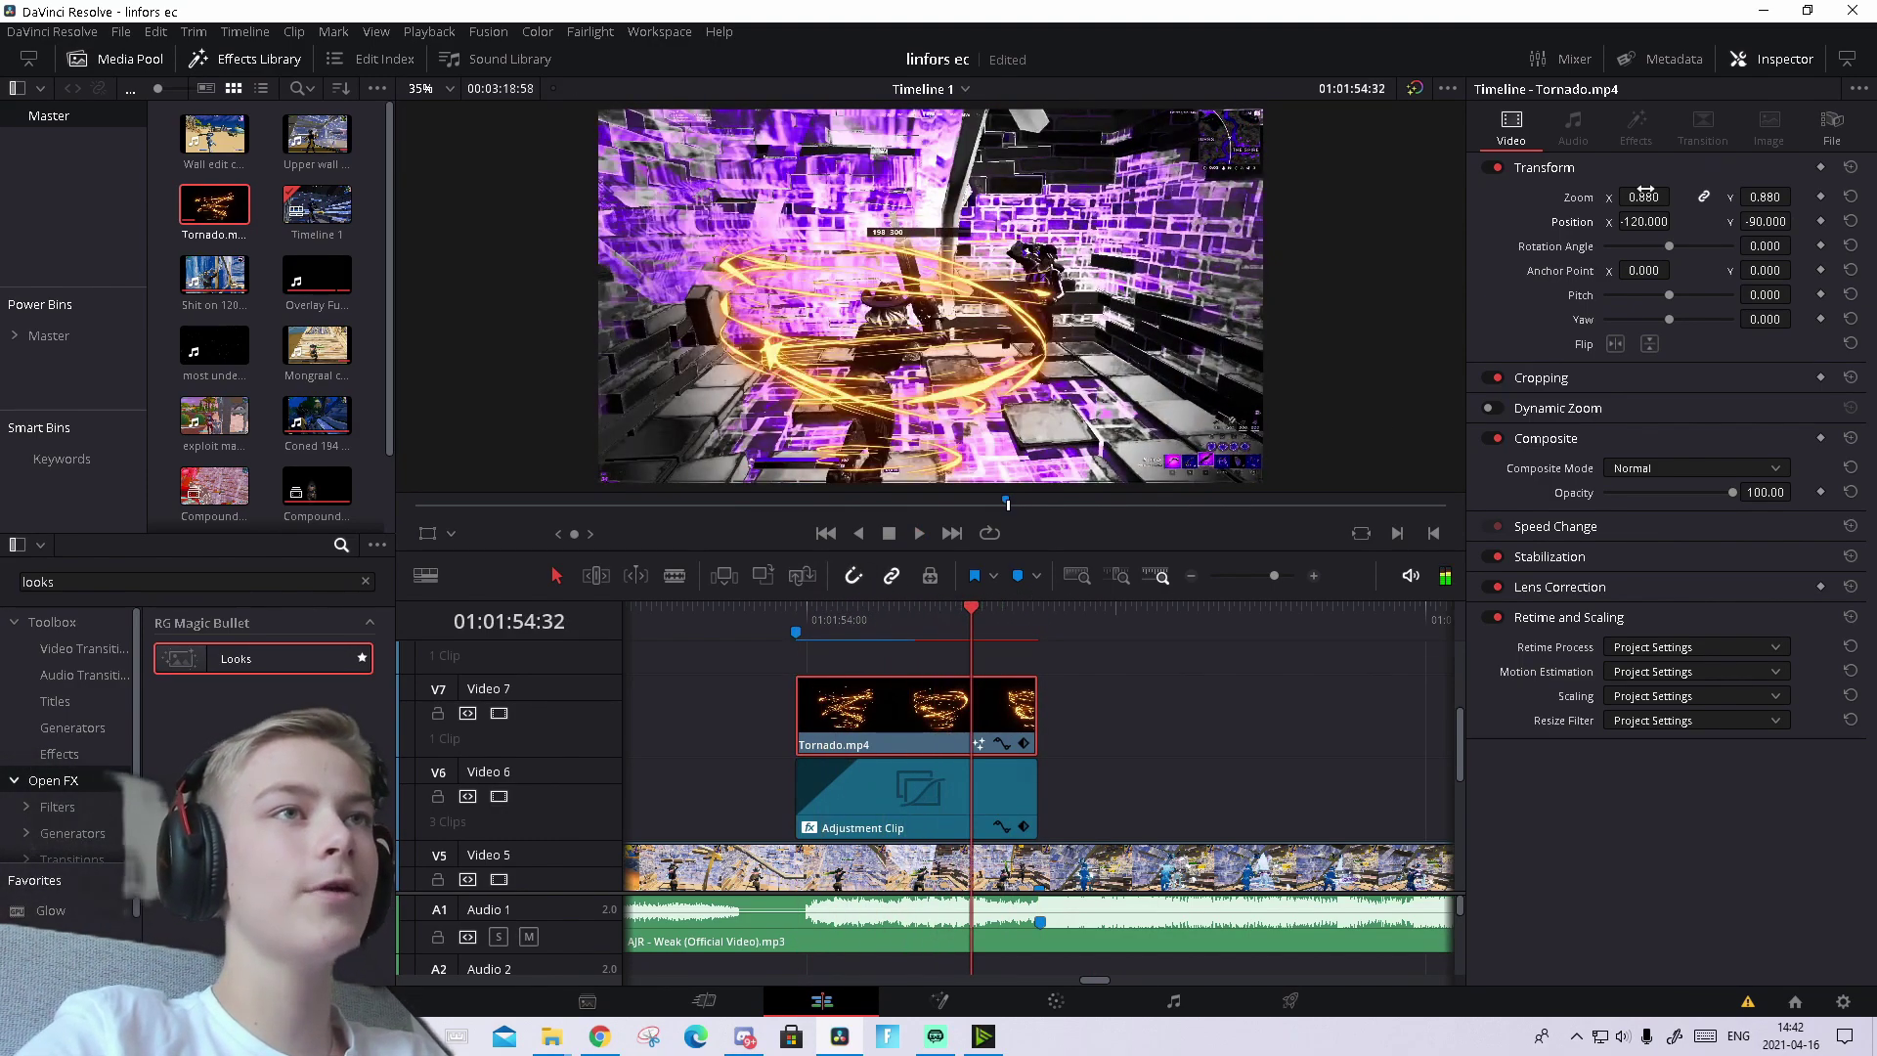
{"action": "mouse_move", "coordinate": [1639, 197]}
{"action": "left_mouse_down"}
{"action": "mouse_move", "coordinate": [1638, 217]}
{"action": "mouse_move", "coordinate": [1640, 198]}
{"action": "left_mouse_up"}
{"action": "left_click", "coordinate": [1094, 684]}
{"action": "left_click_drag", "start_coordinate": [958, 612], "coordinate": [915, 613]}
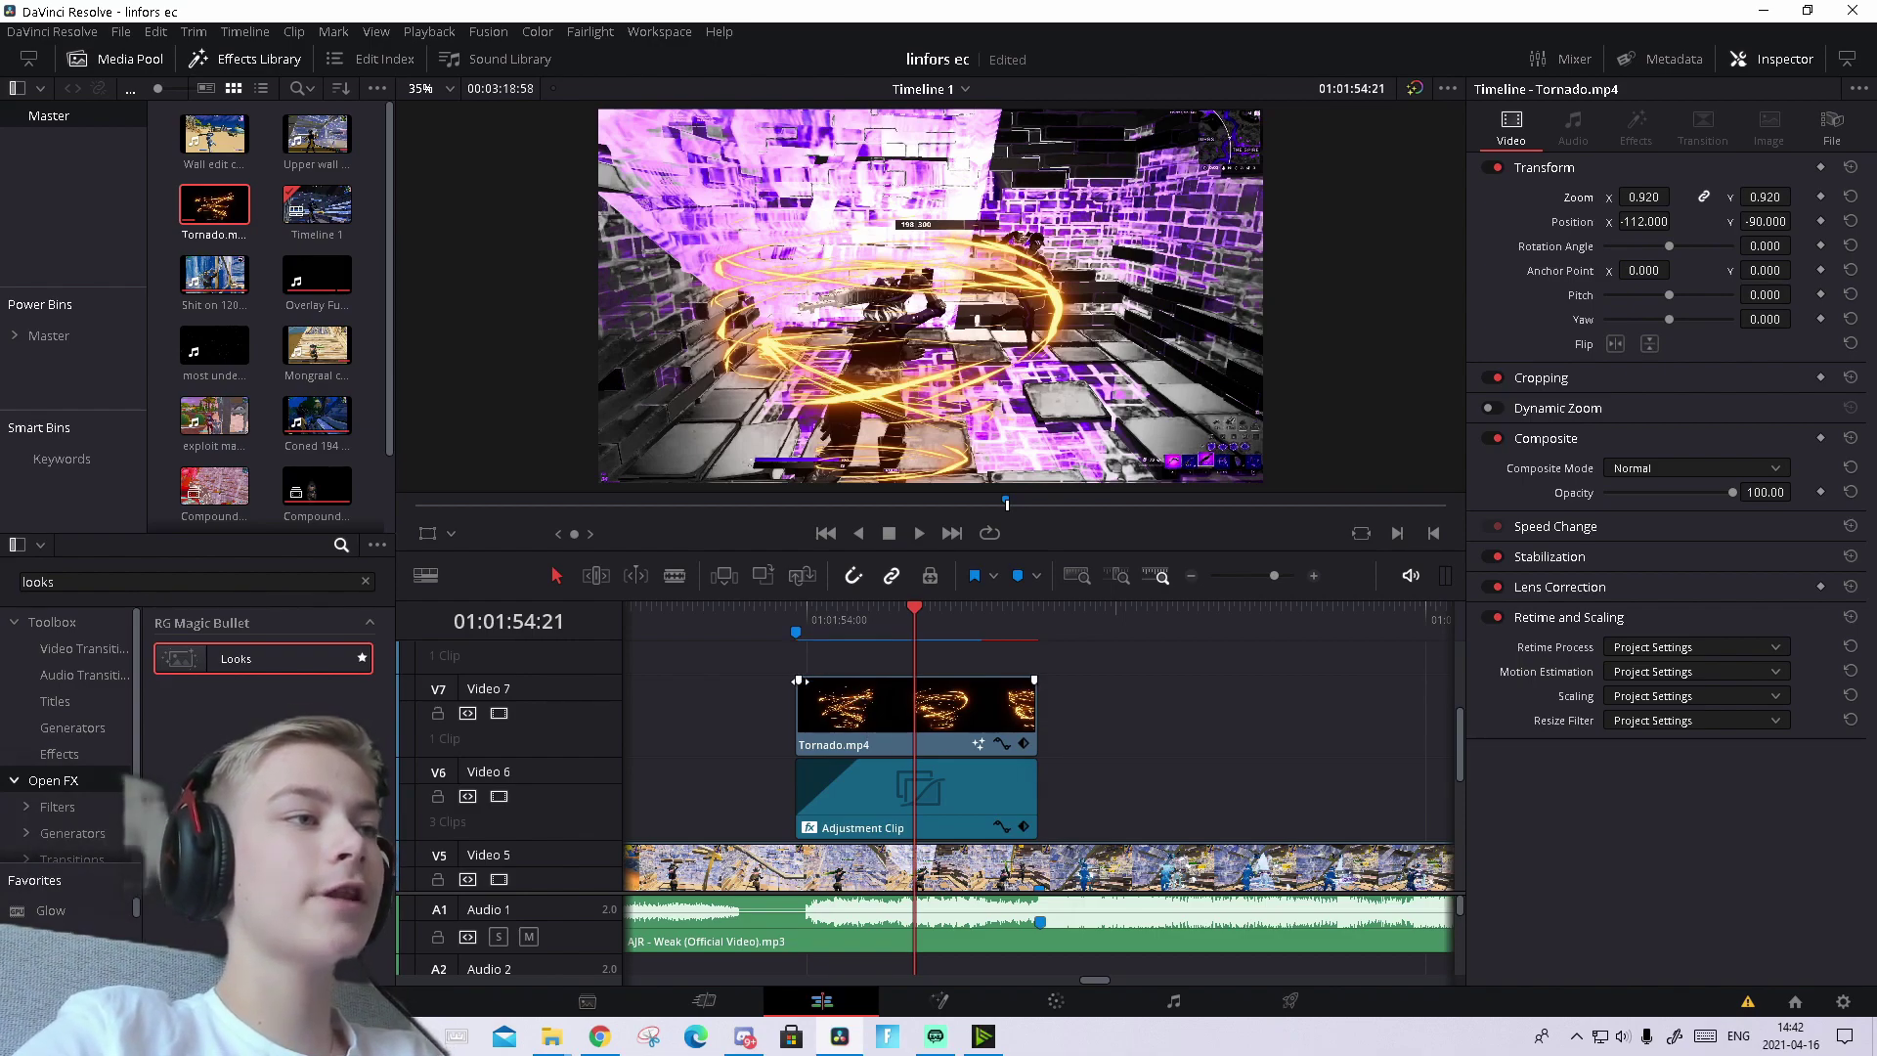
- Add a fade-in to the start of the Tornado.mp4 clip and play back the effect from the clip's start
{"action": "left_click_drag", "start_coordinate": [797, 680], "coordinate": [862, 682]}
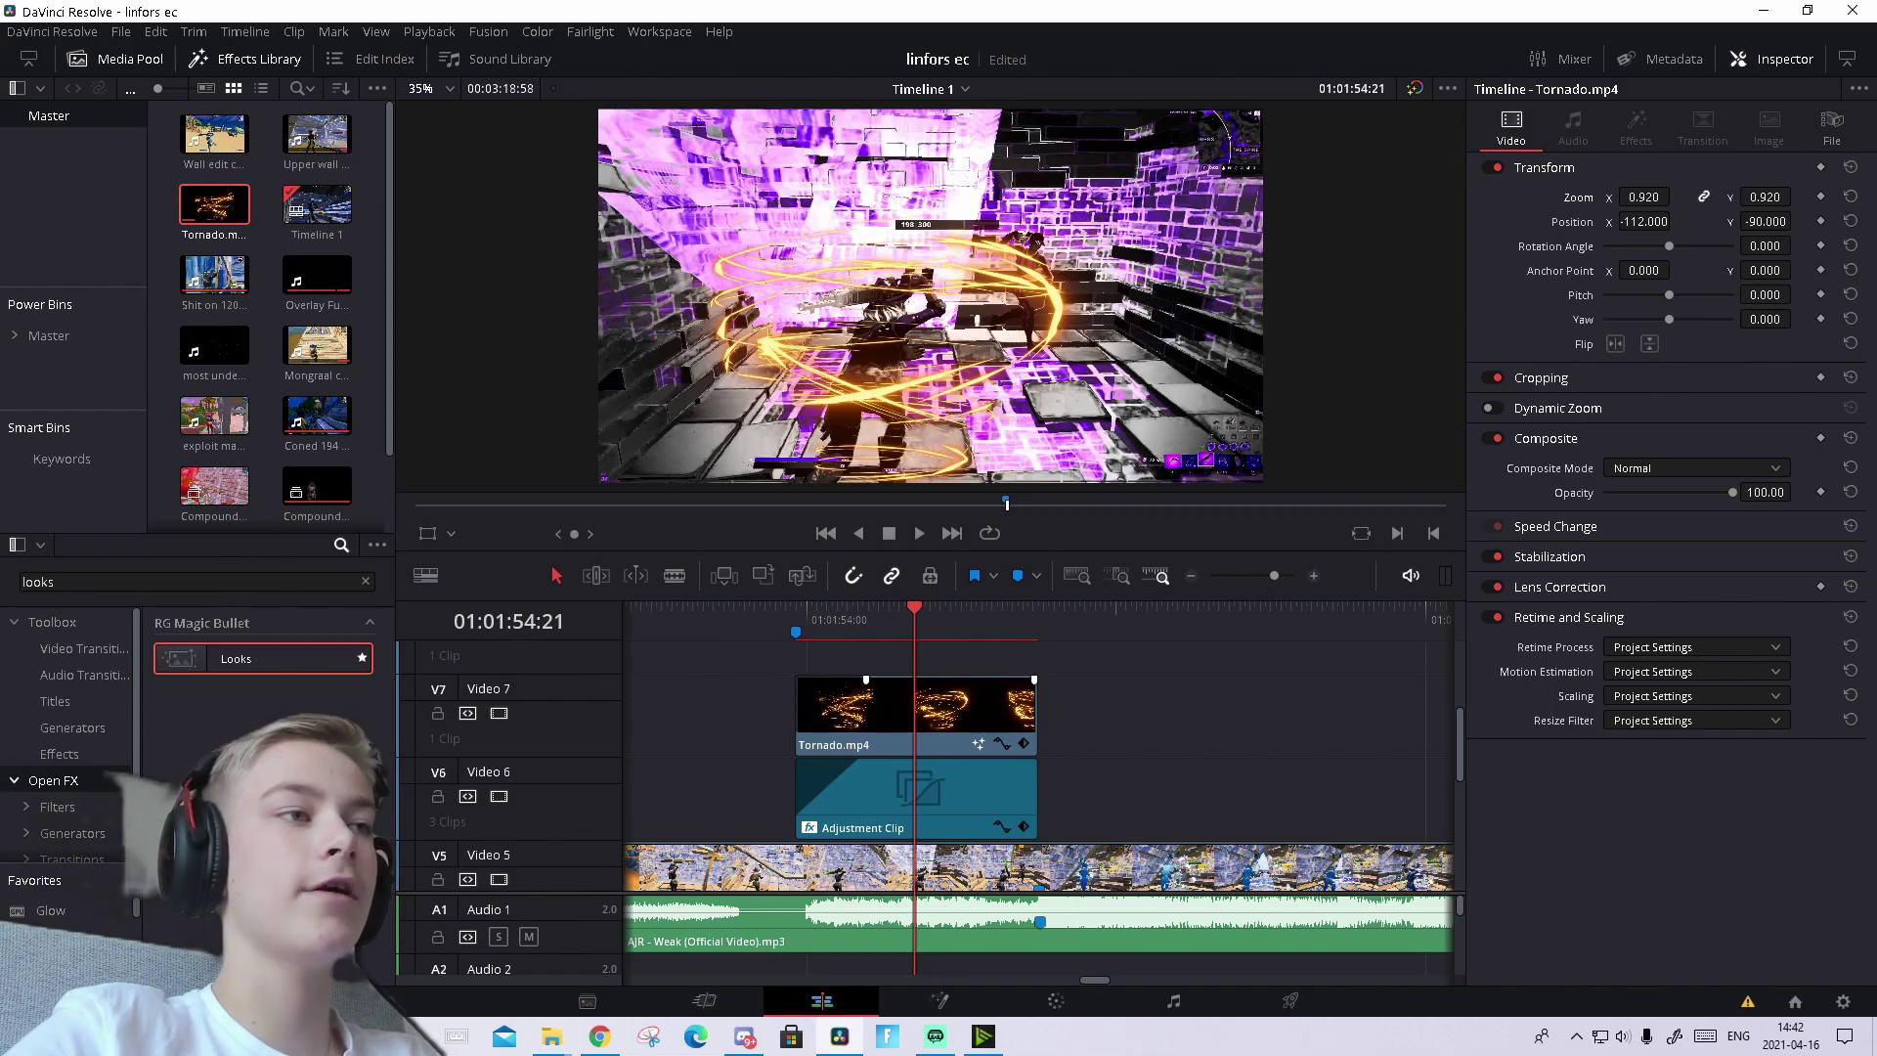
{"action": "left_click", "coordinate": [796, 608]}
{"action": "key", "text": "space"}
{"action": "key", "text": "space"}
{"action": "left_click", "coordinate": [708, 606]}
{"action": "key", "text": "space"}
{"action": "left_click_drag", "start_coordinate": [1140, 618], "coordinate": [798, 549]}
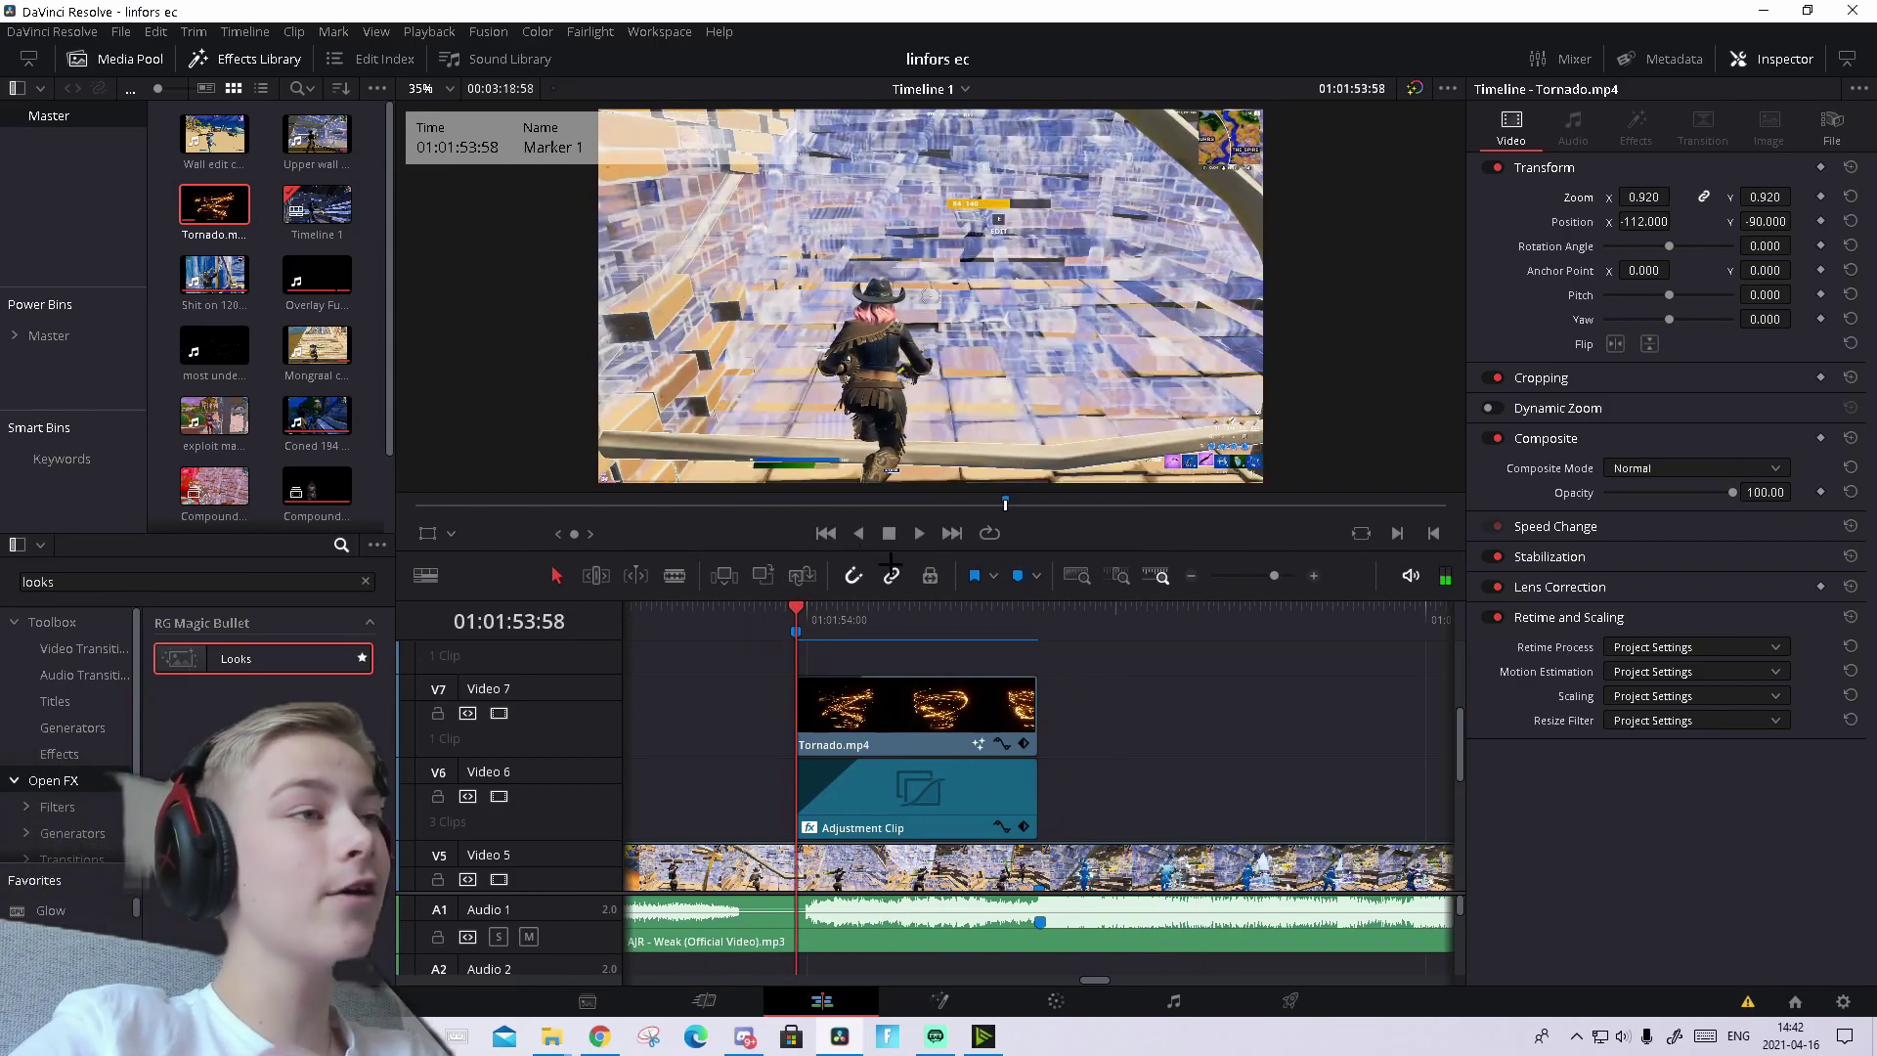
{"action": "key", "text": "space"}
{"action": "key", "text": "space"}
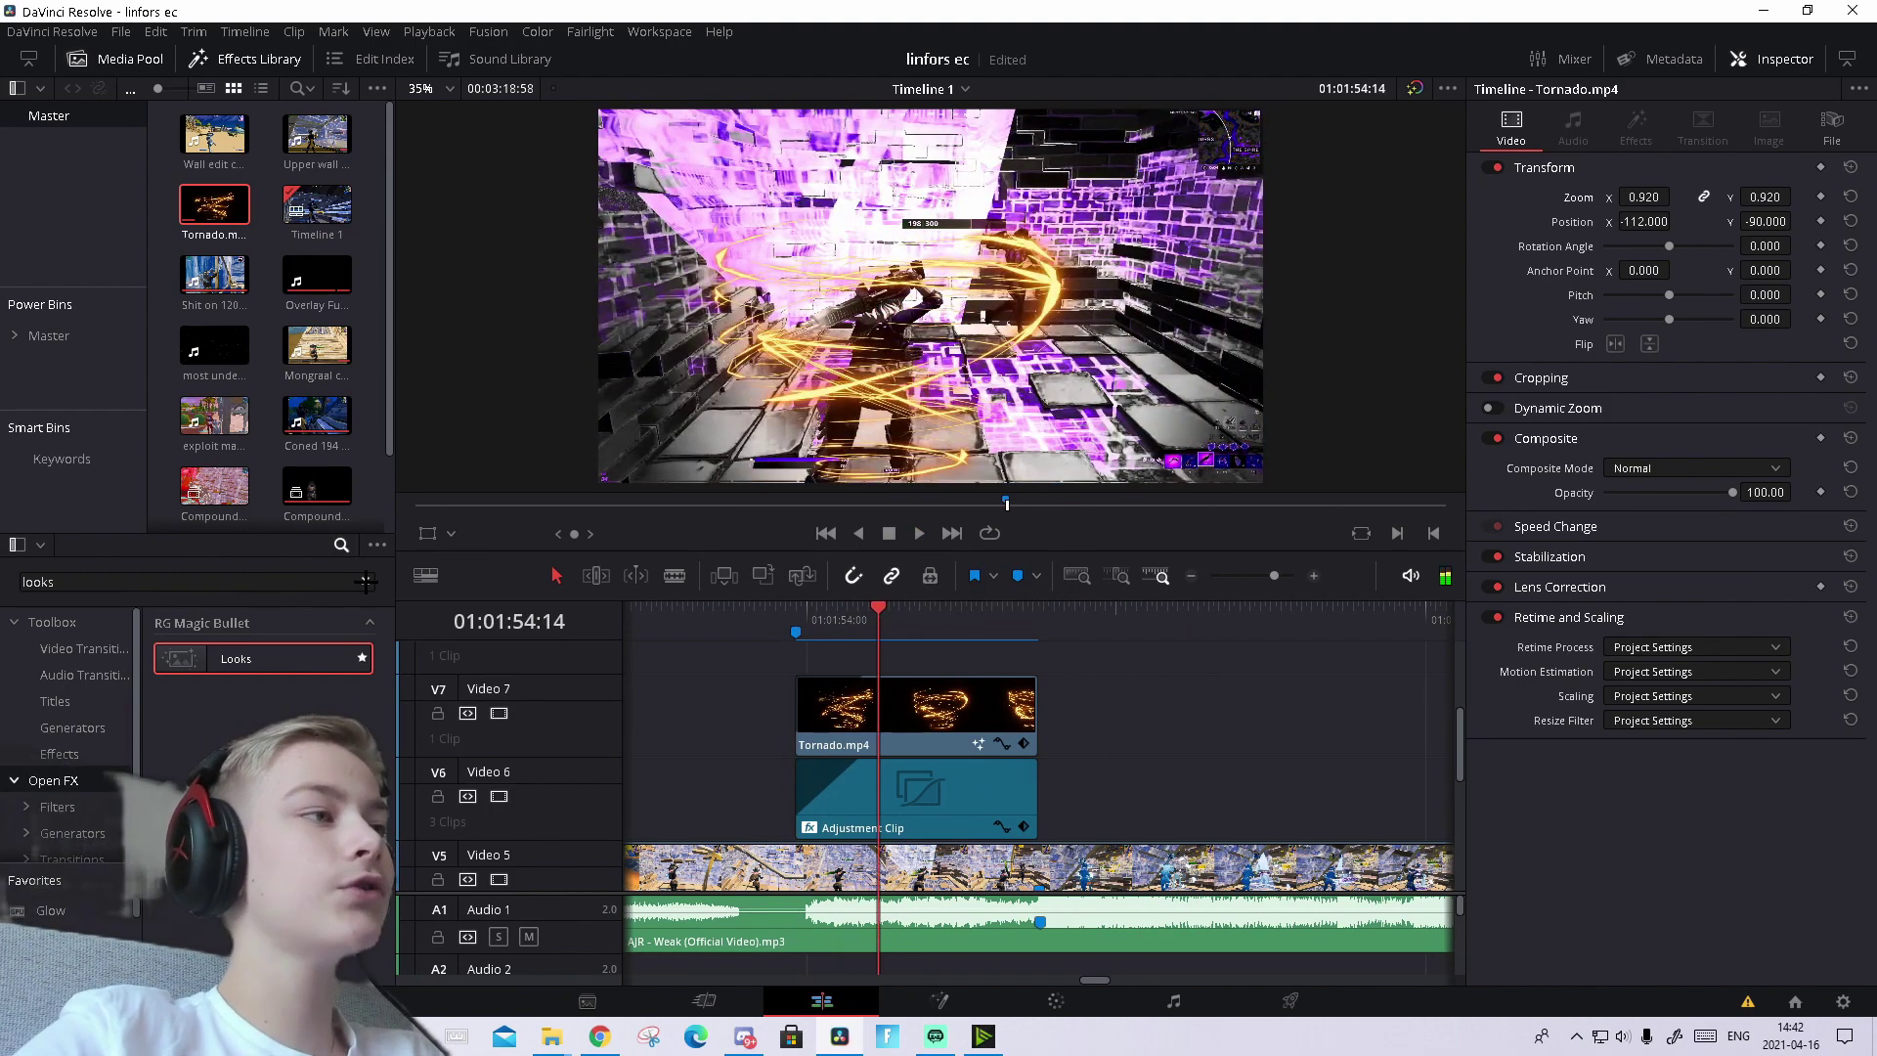
- Find the Sapphire S_TriTone effect with the search "s_tri" and apply it to the Tornado.mp4 clip
{"action": "left_click", "coordinate": [363, 581]}
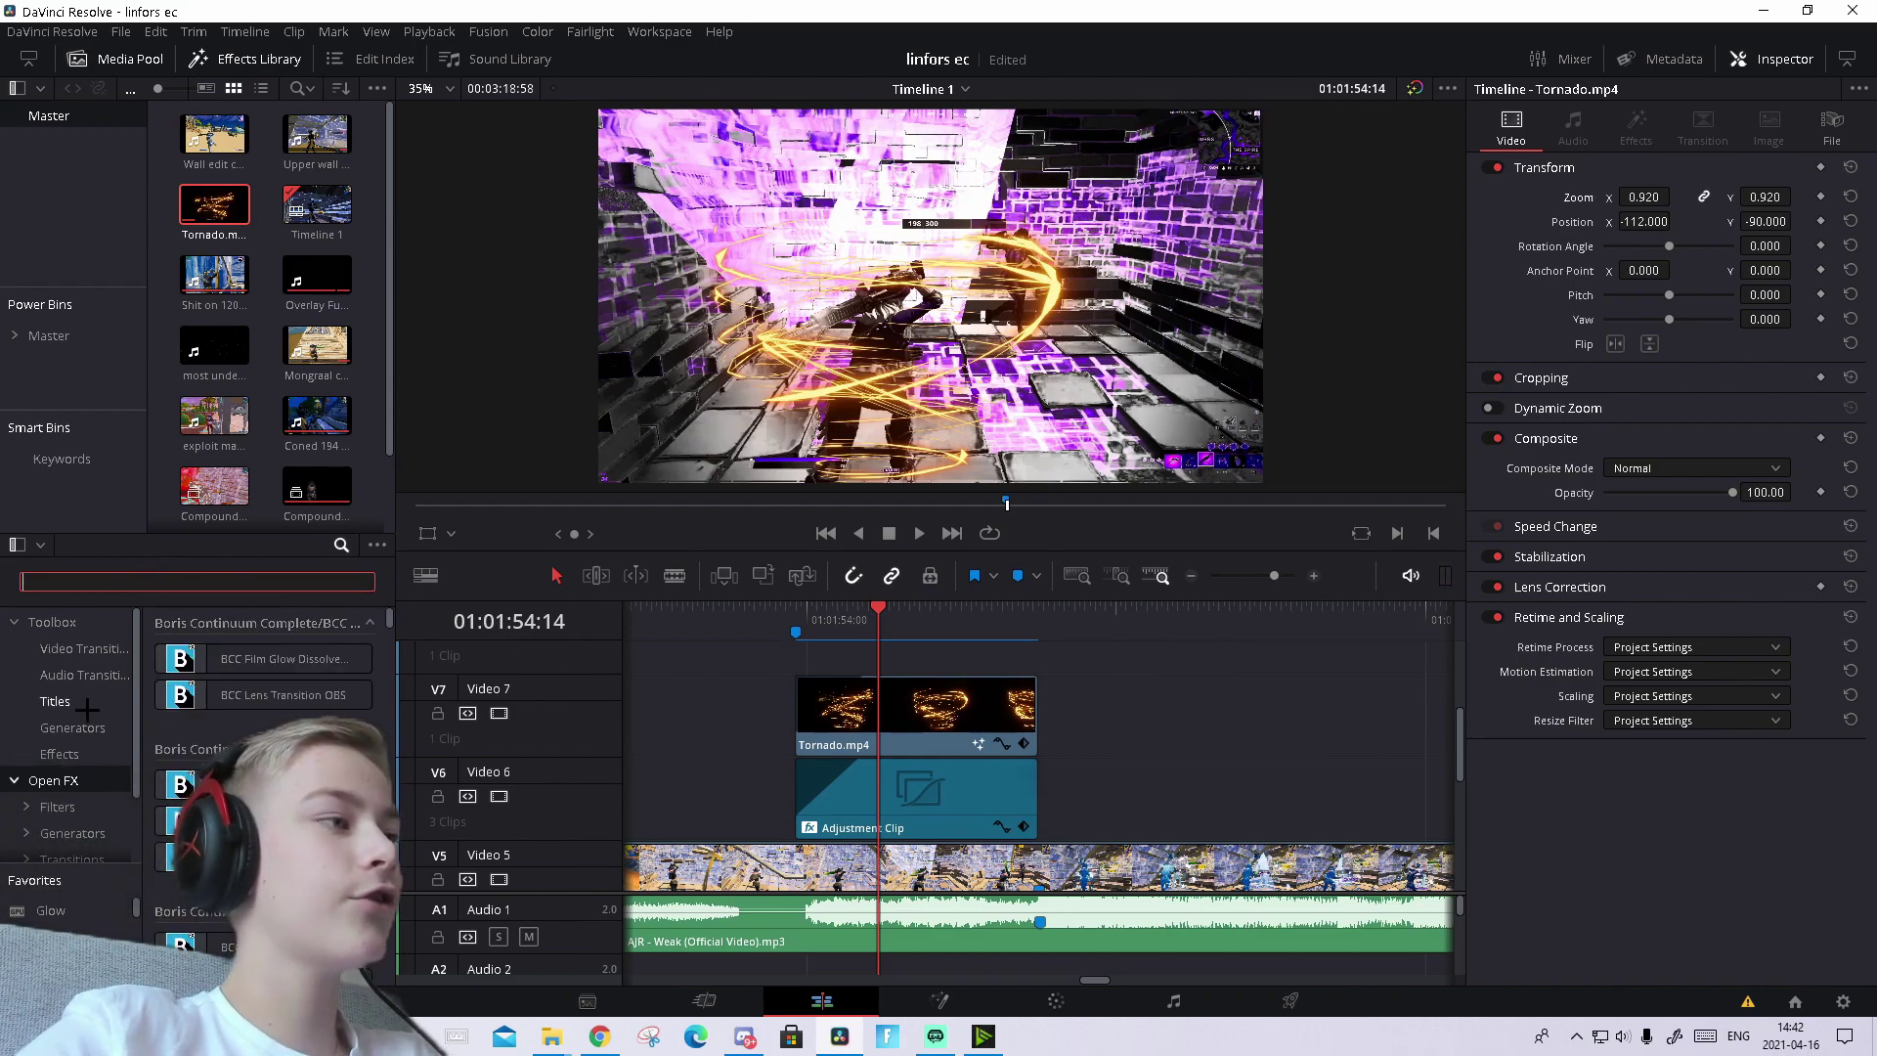
{"action": "type", "text": "s_tri"}
{"action": "left_click_drag", "start_coordinate": [244, 657], "coordinate": [894, 673]}
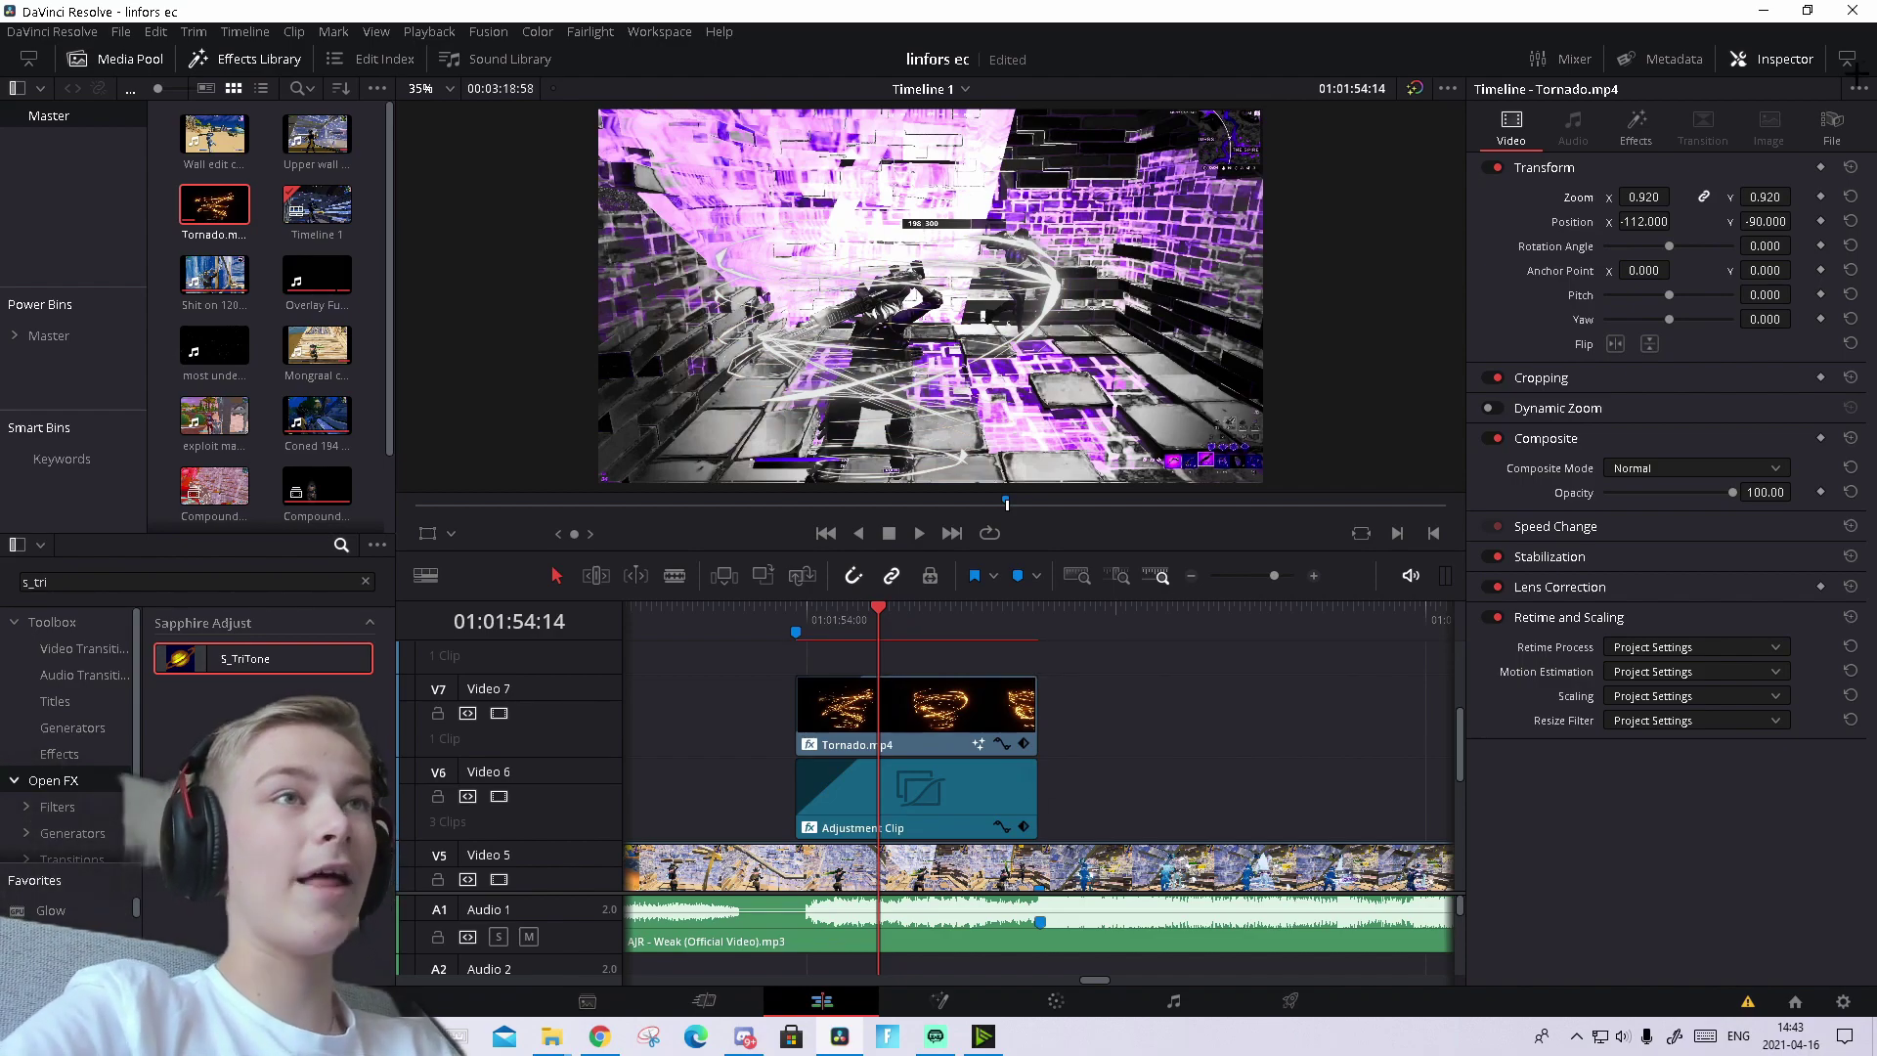
- Set the S_TriTone Color1 to yellow-green #688000 and compare the tornado with the effect off and on
{"action": "left_click", "coordinate": [1650, 128]}
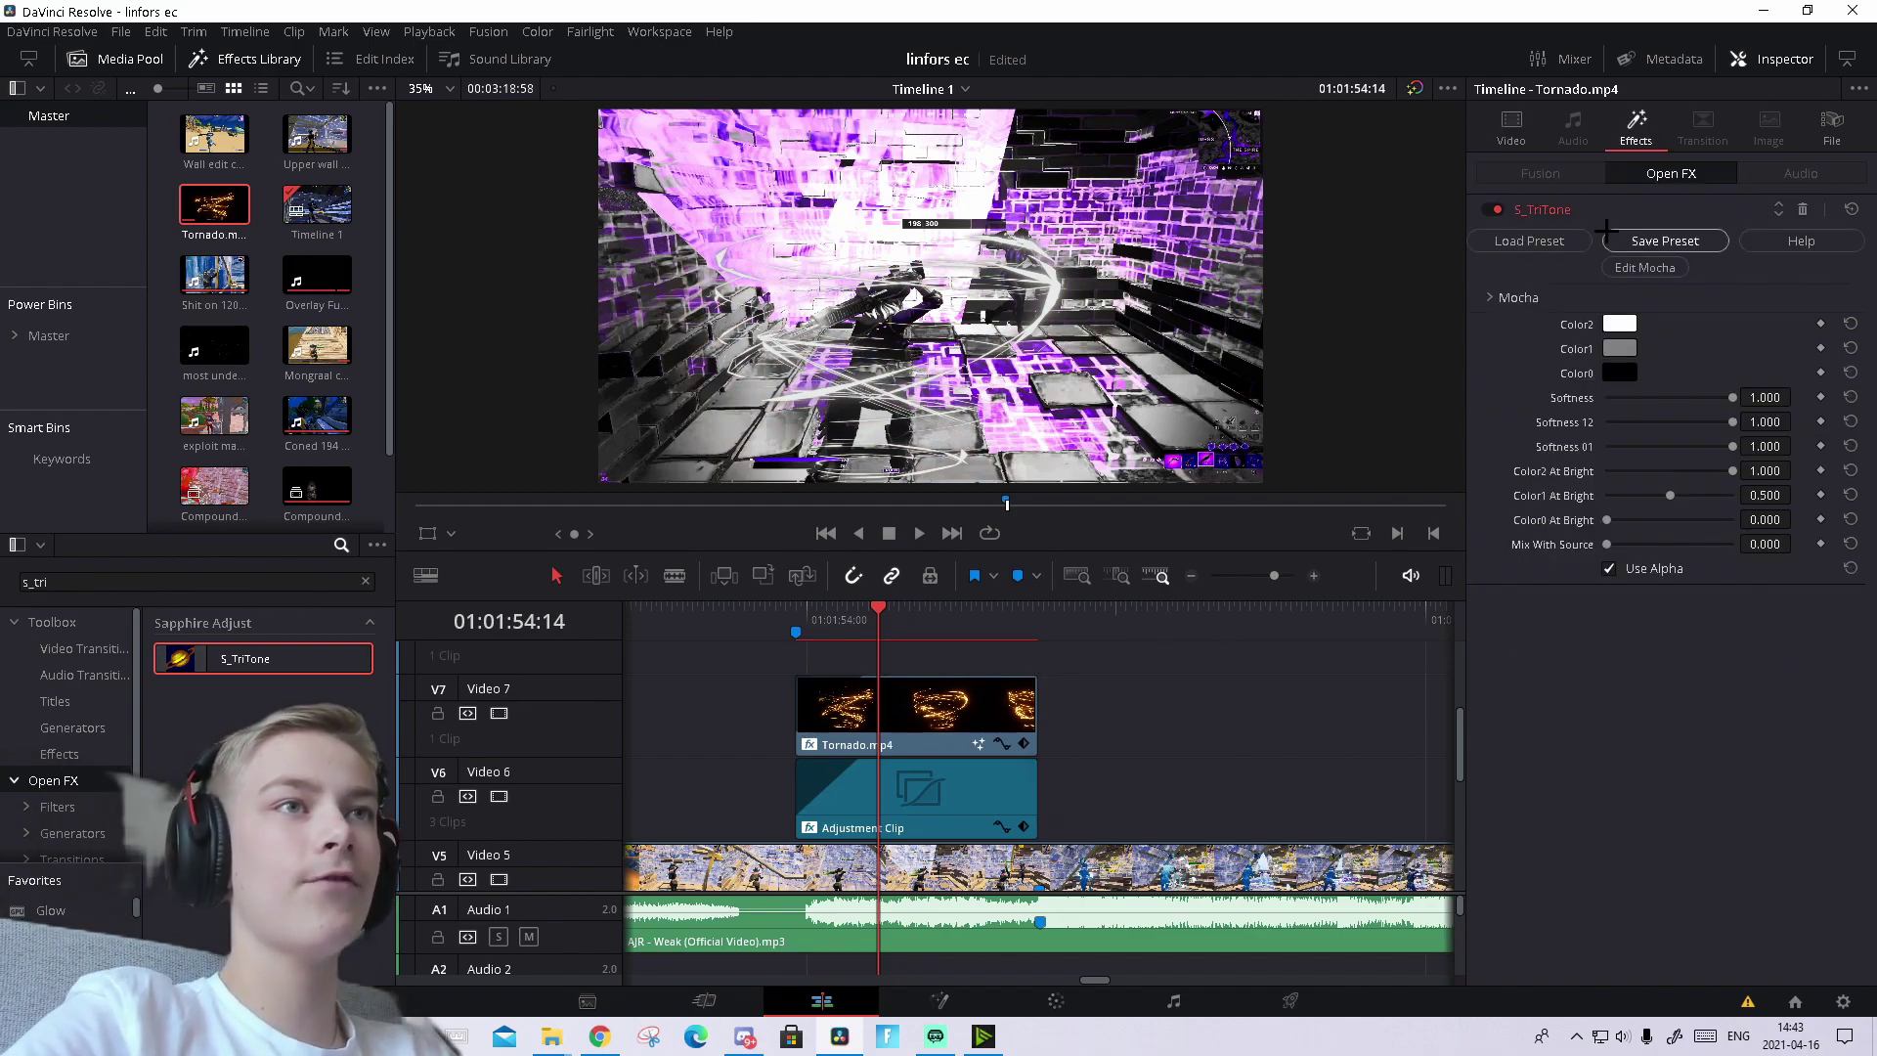
{"action": "left_click", "coordinate": [1609, 345]}
{"action": "mouse_move", "coordinate": [1062, 417]}
{"action": "left_mouse_down"}
{"action": "mouse_move", "coordinate": [1005, 408]}
{"action": "mouse_move", "coordinate": [1069, 410]}
{"action": "left_mouse_up"}
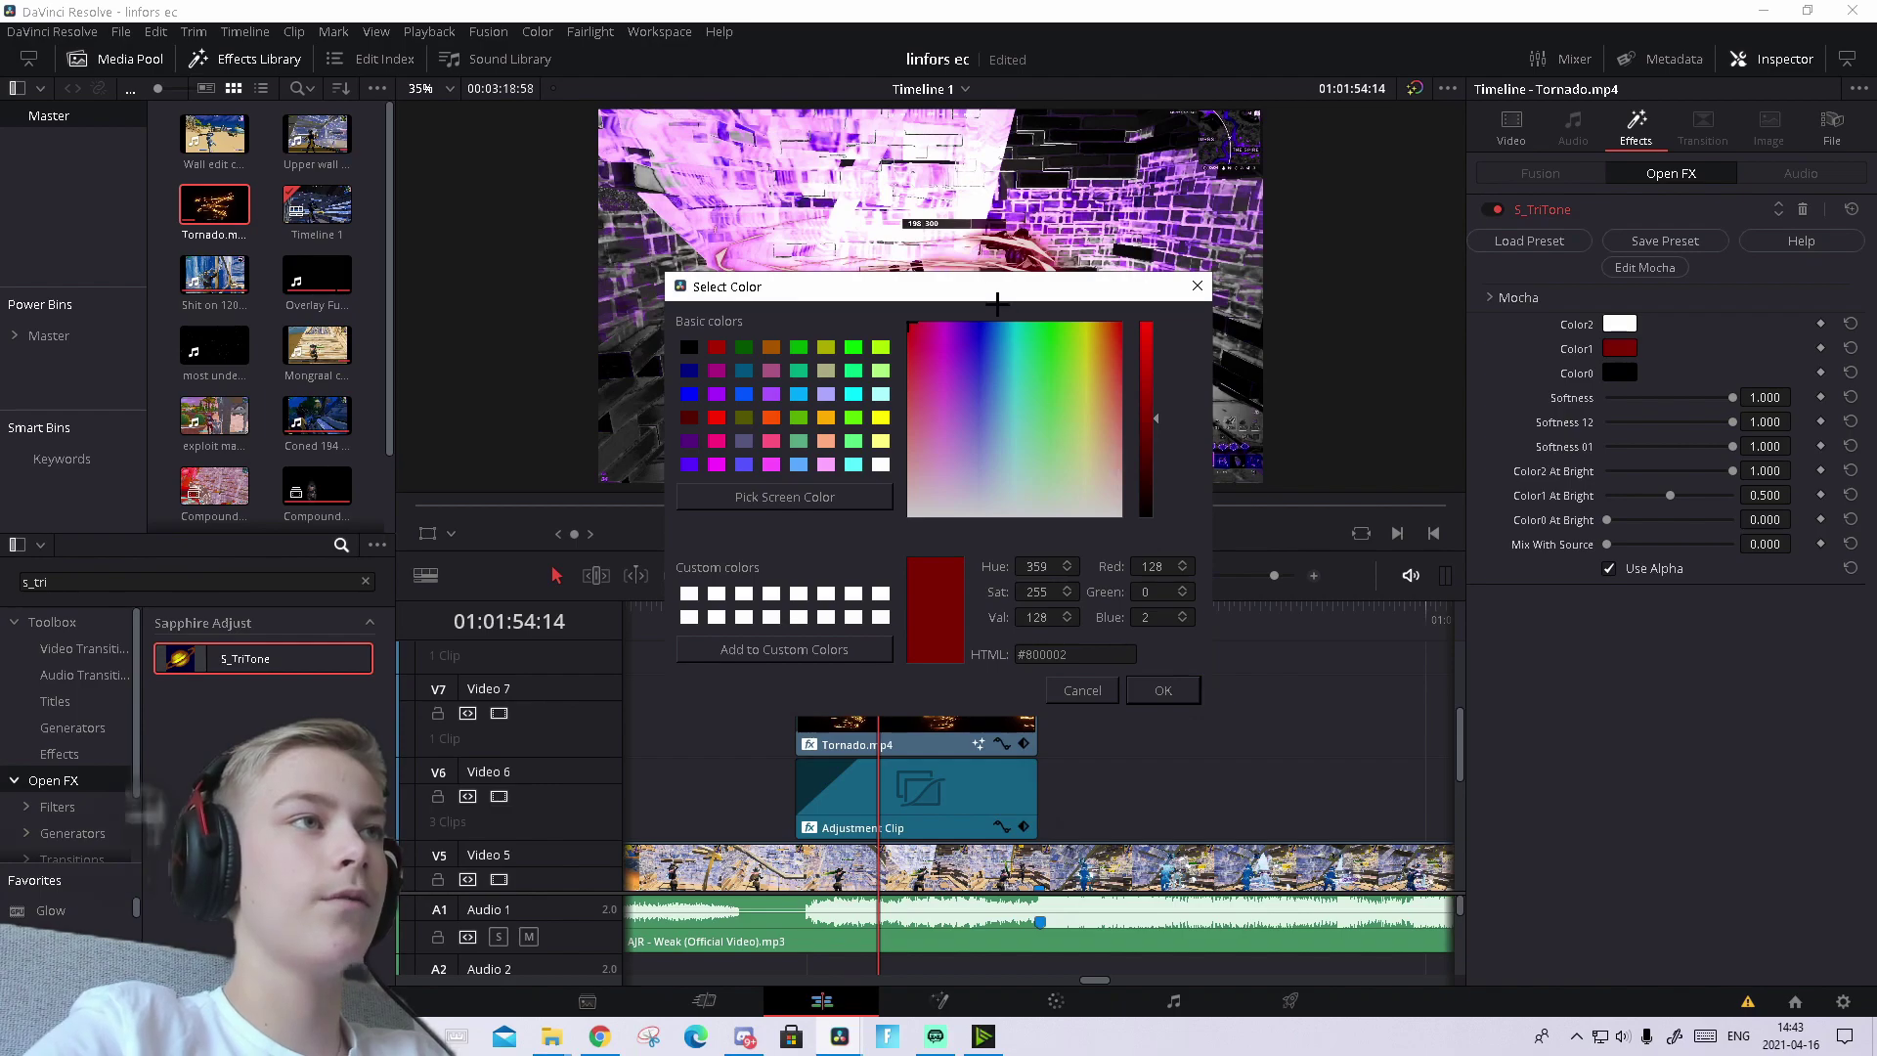
{"action": "left_click_drag", "start_coordinate": [996, 293], "coordinate": [1036, 615]}
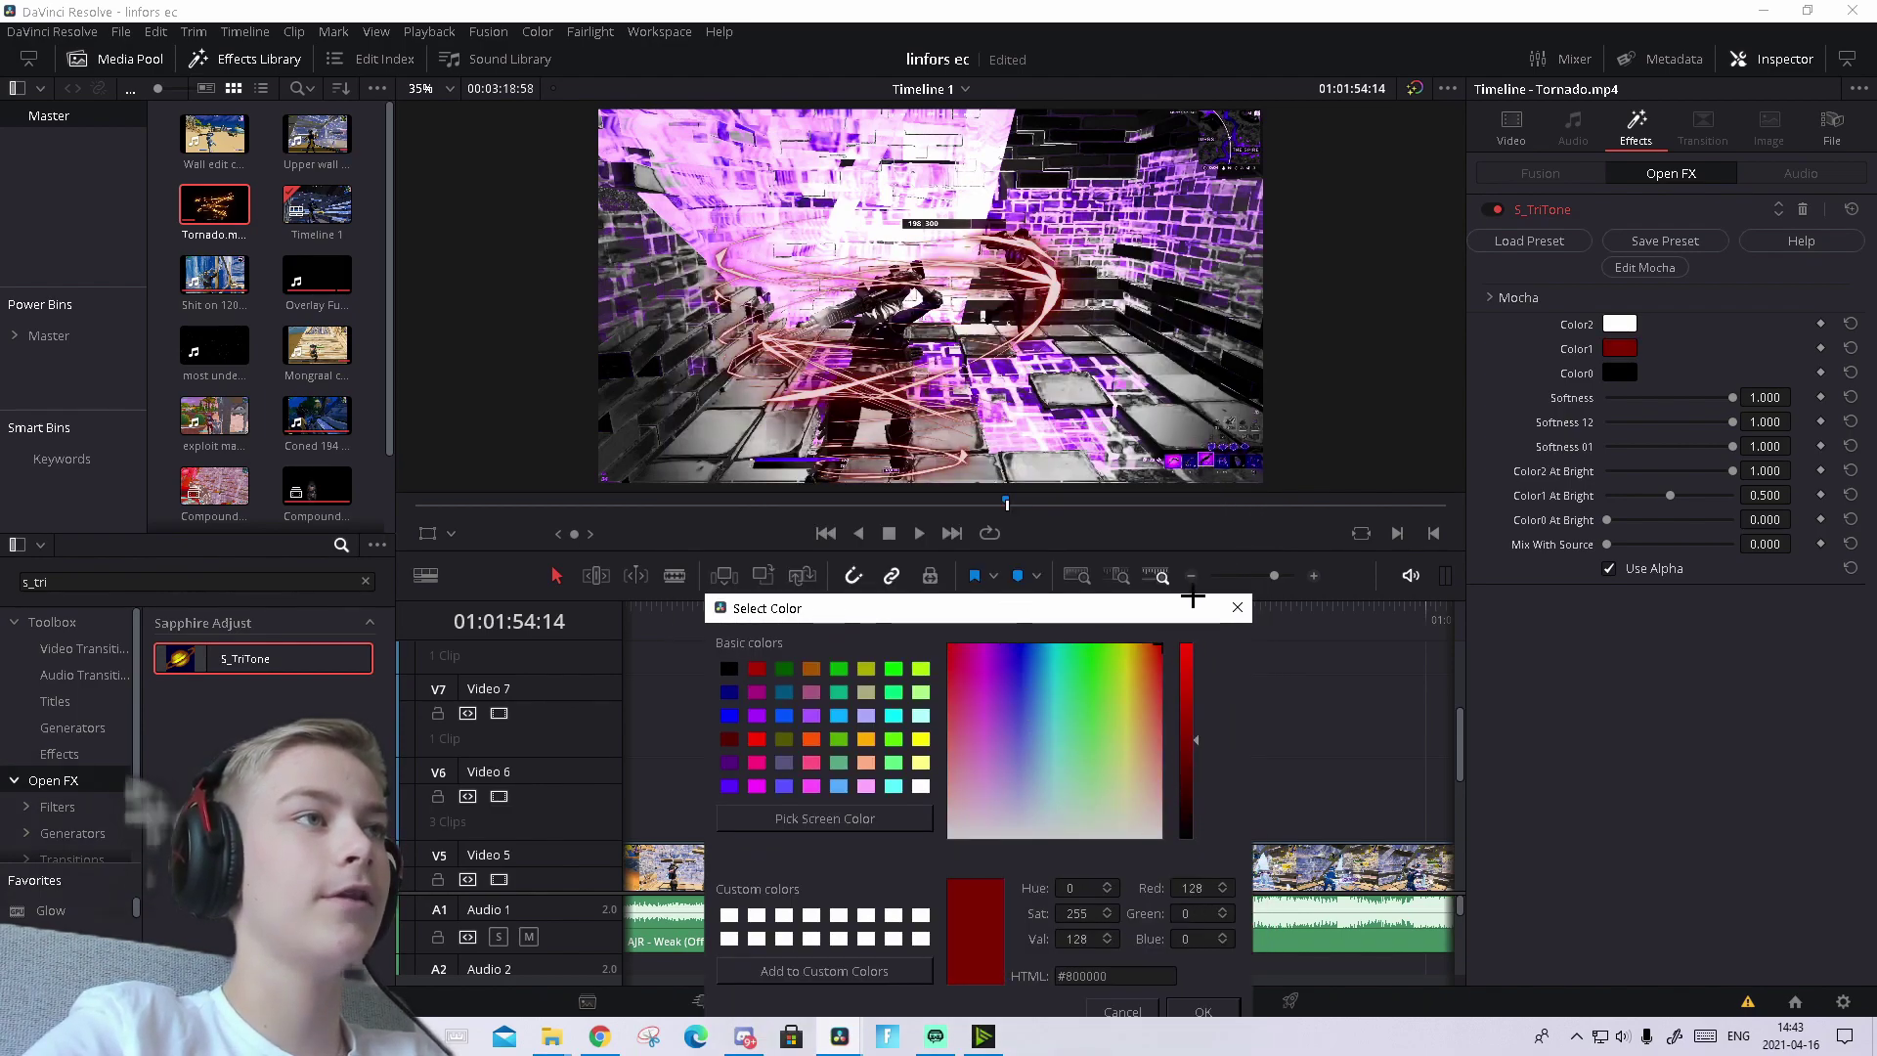
{"action": "mouse_move", "coordinate": [1066, 734]}
{"action": "left_mouse_down"}
{"action": "mouse_move", "coordinate": [985, 735]}
{"action": "mouse_move", "coordinate": [1026, 772]}
{"action": "mouse_move", "coordinate": [1113, 782]}
{"action": "mouse_move", "coordinate": [1119, 621]}
{"action": "left_mouse_up"}
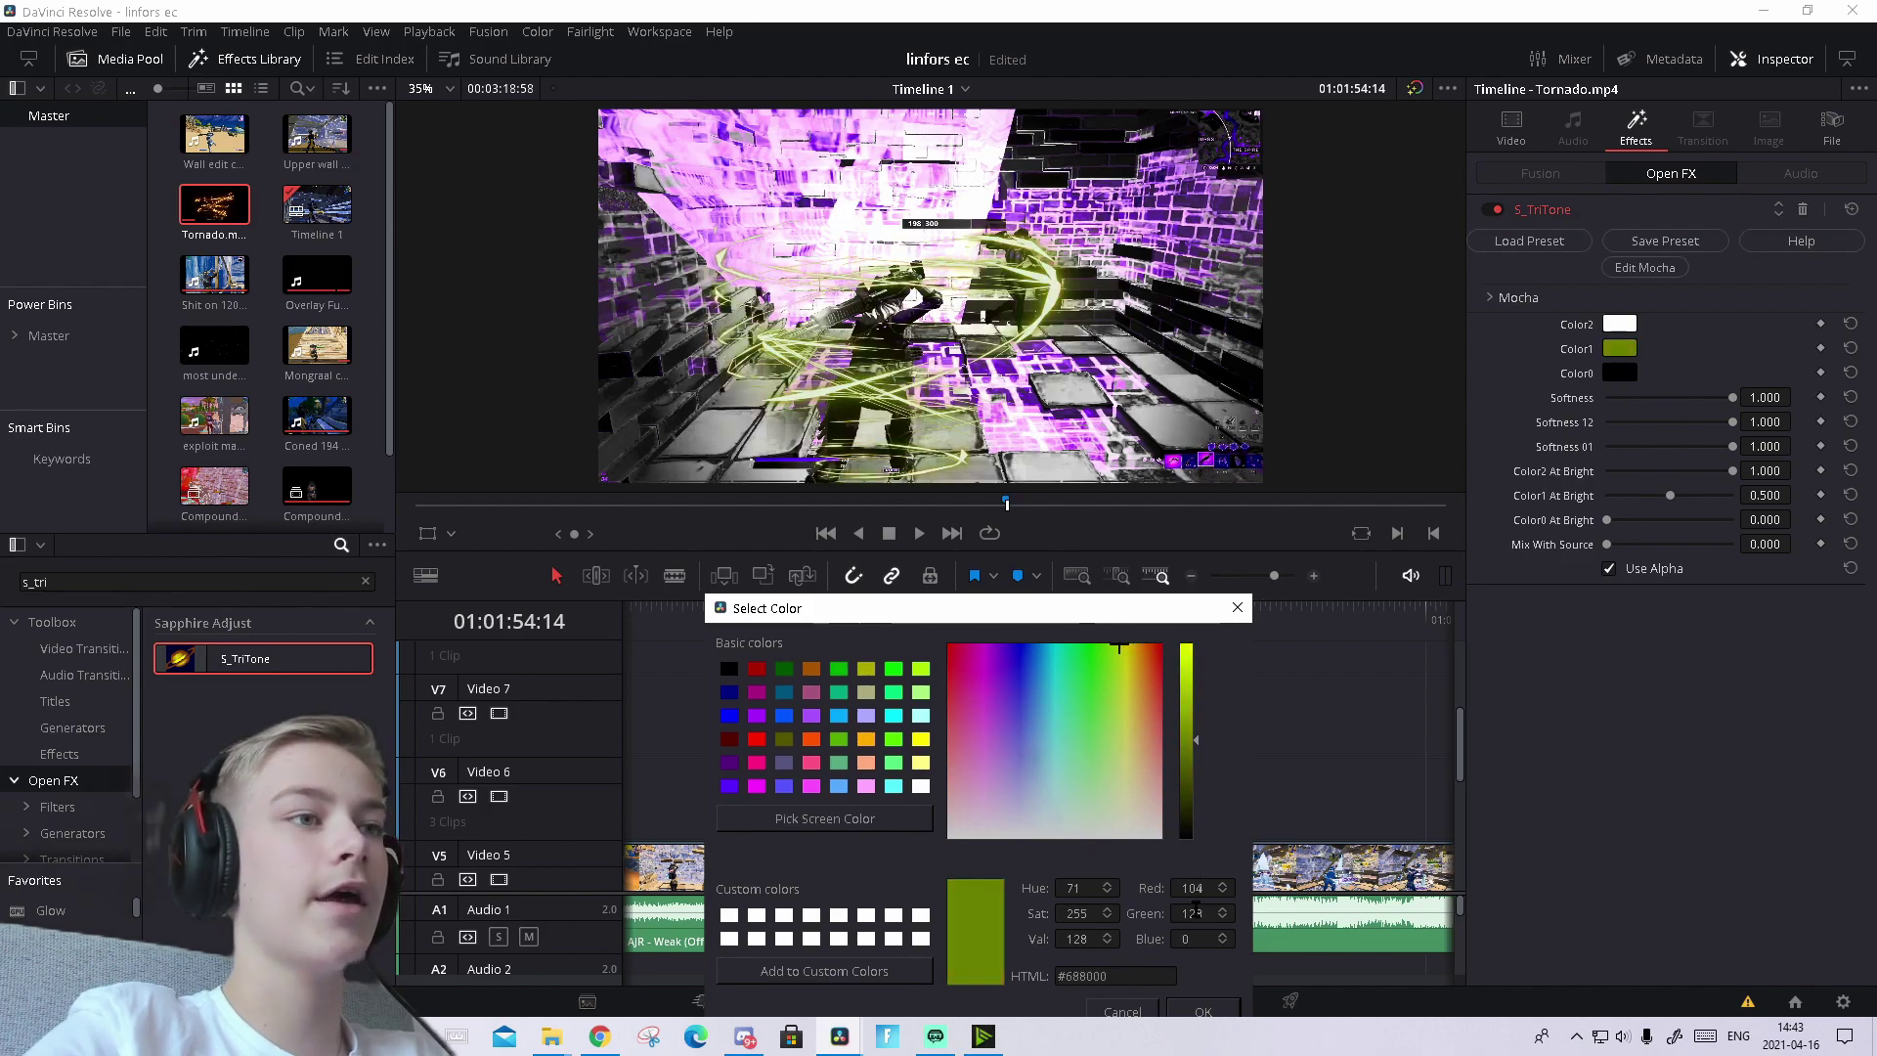
{"action": "left_click", "coordinate": [1203, 1010]}
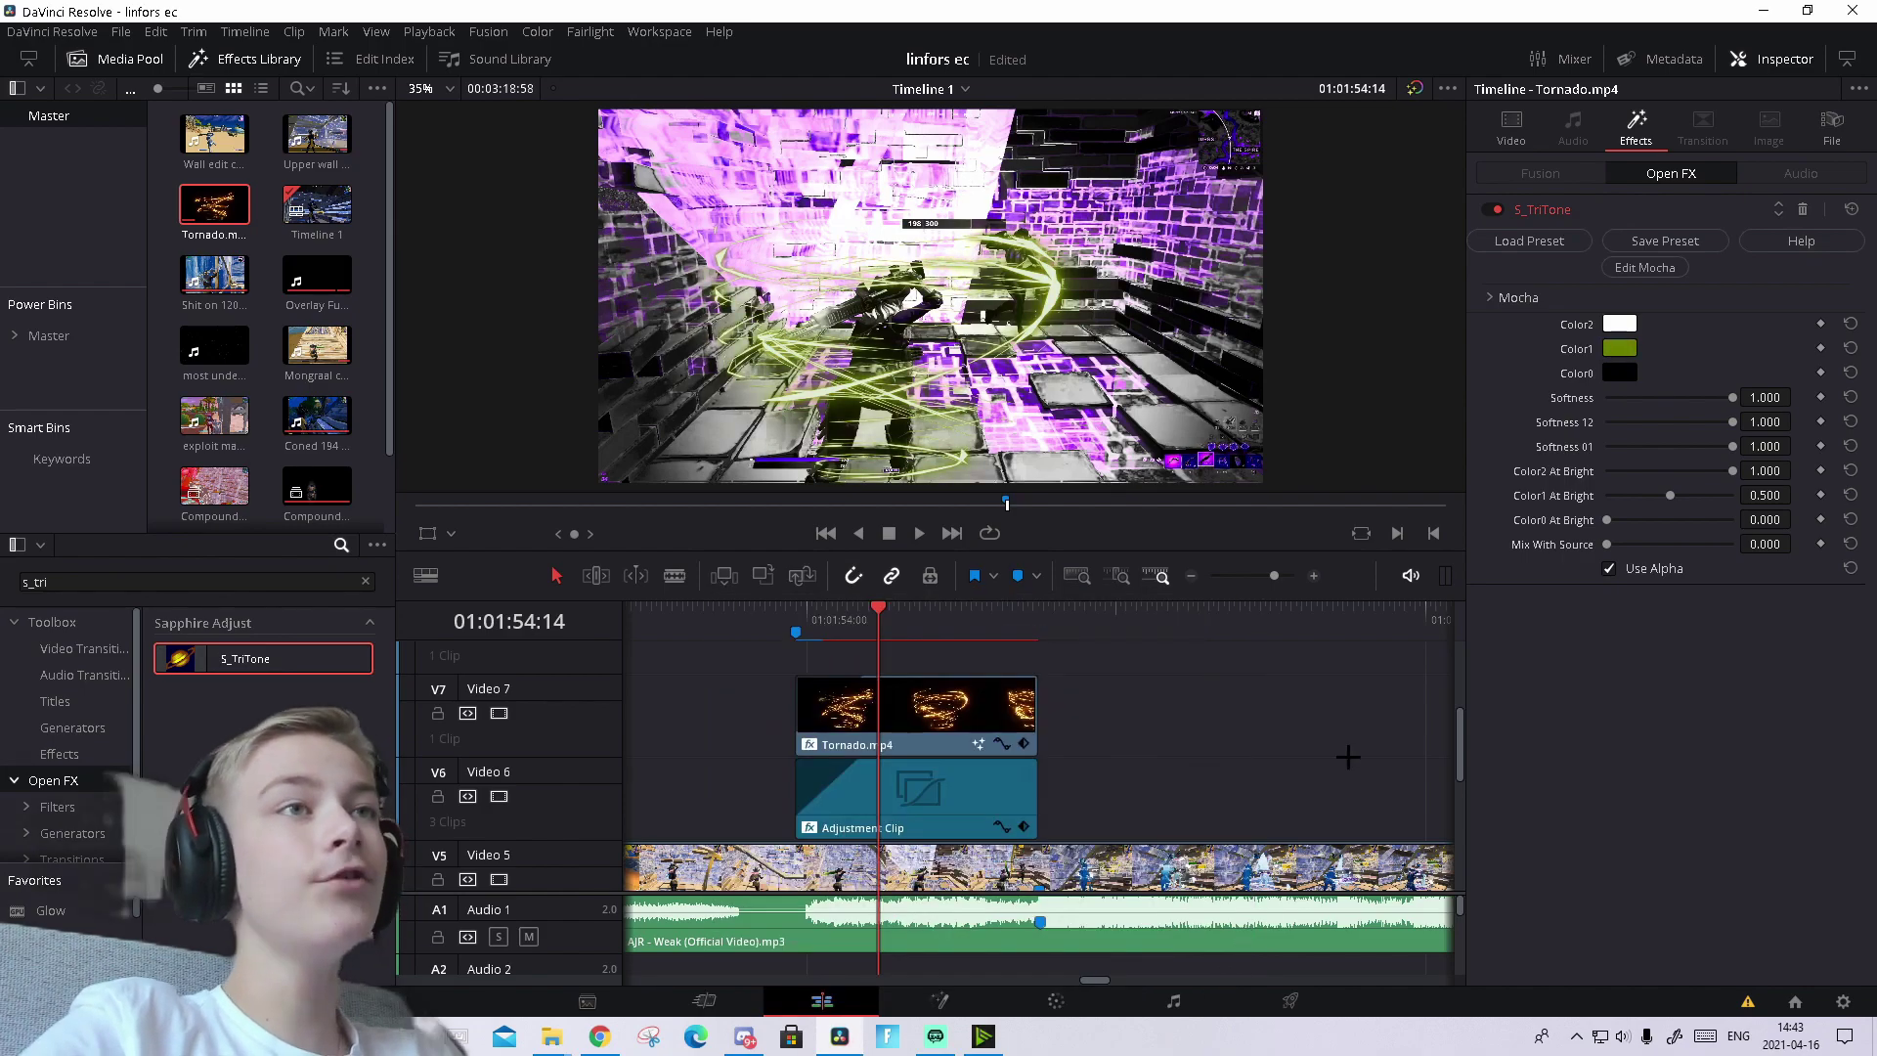
{"action": "left_click", "coordinate": [1492, 209]}
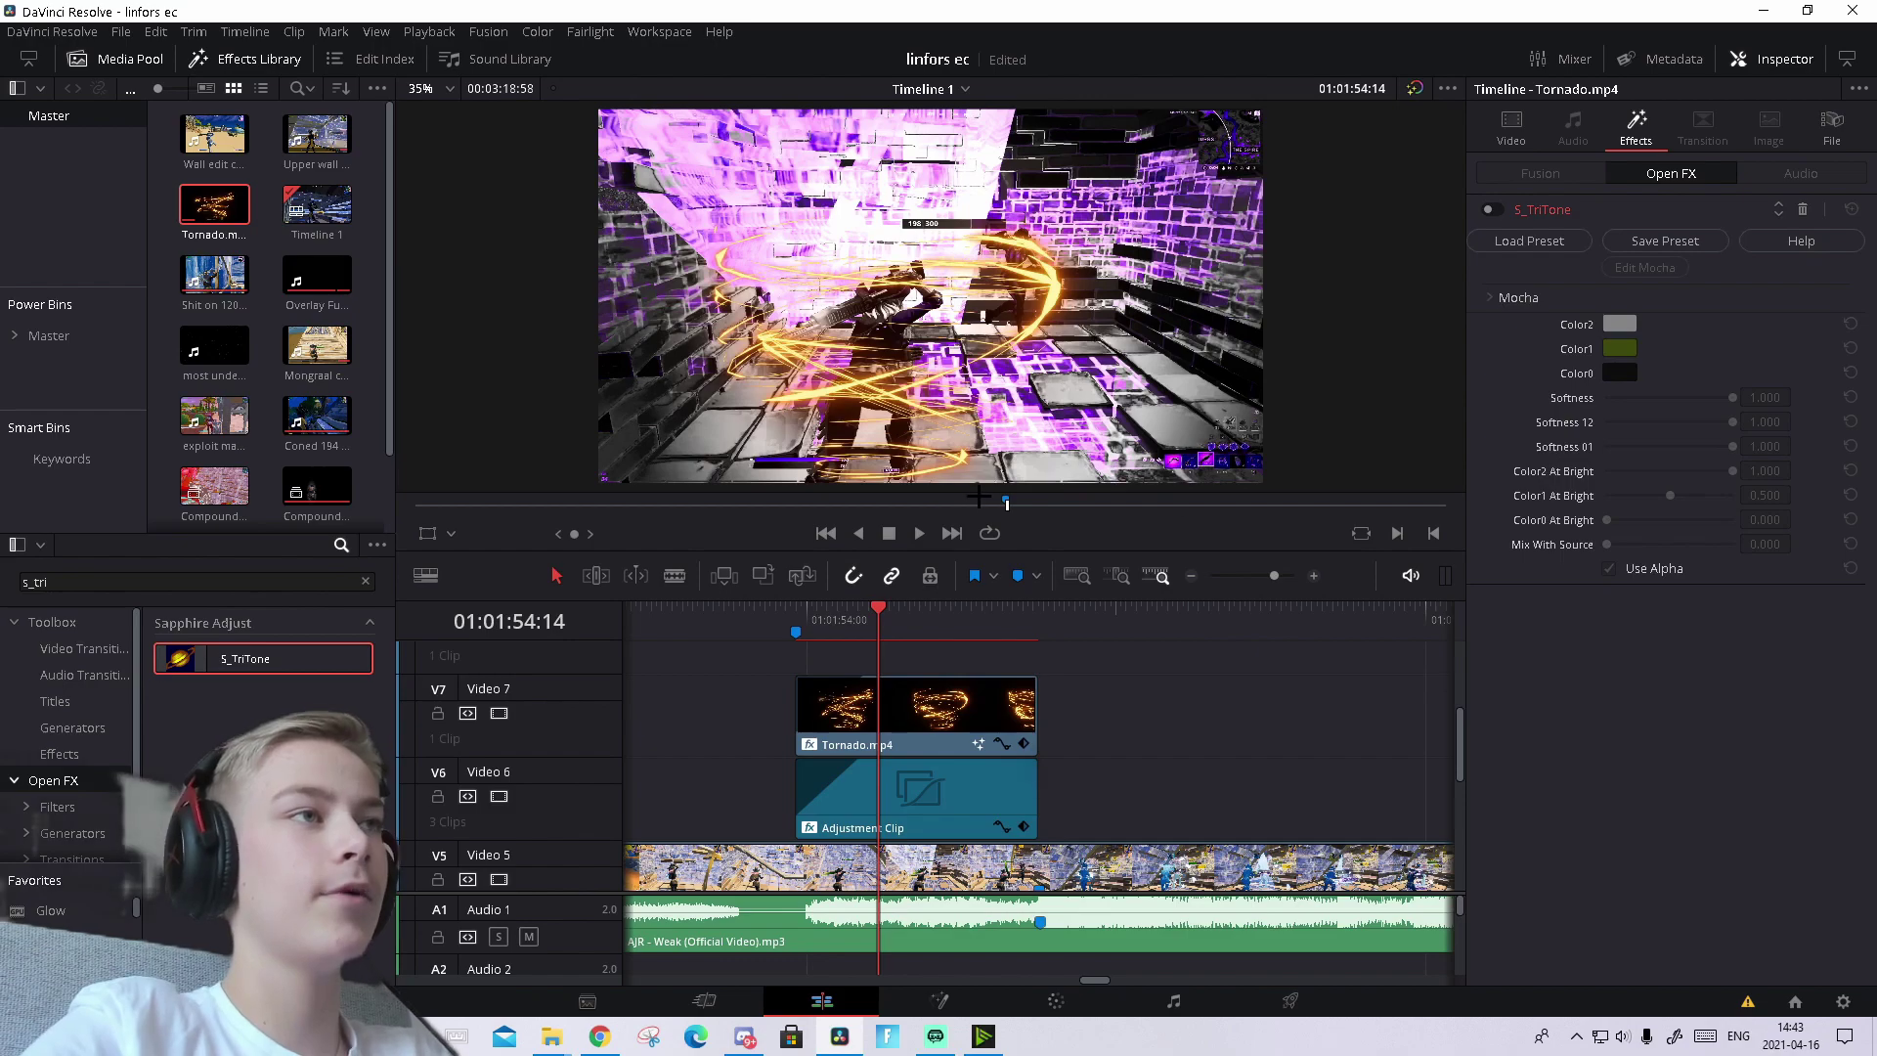
{"action": "left_click", "coordinate": [1491, 209]}
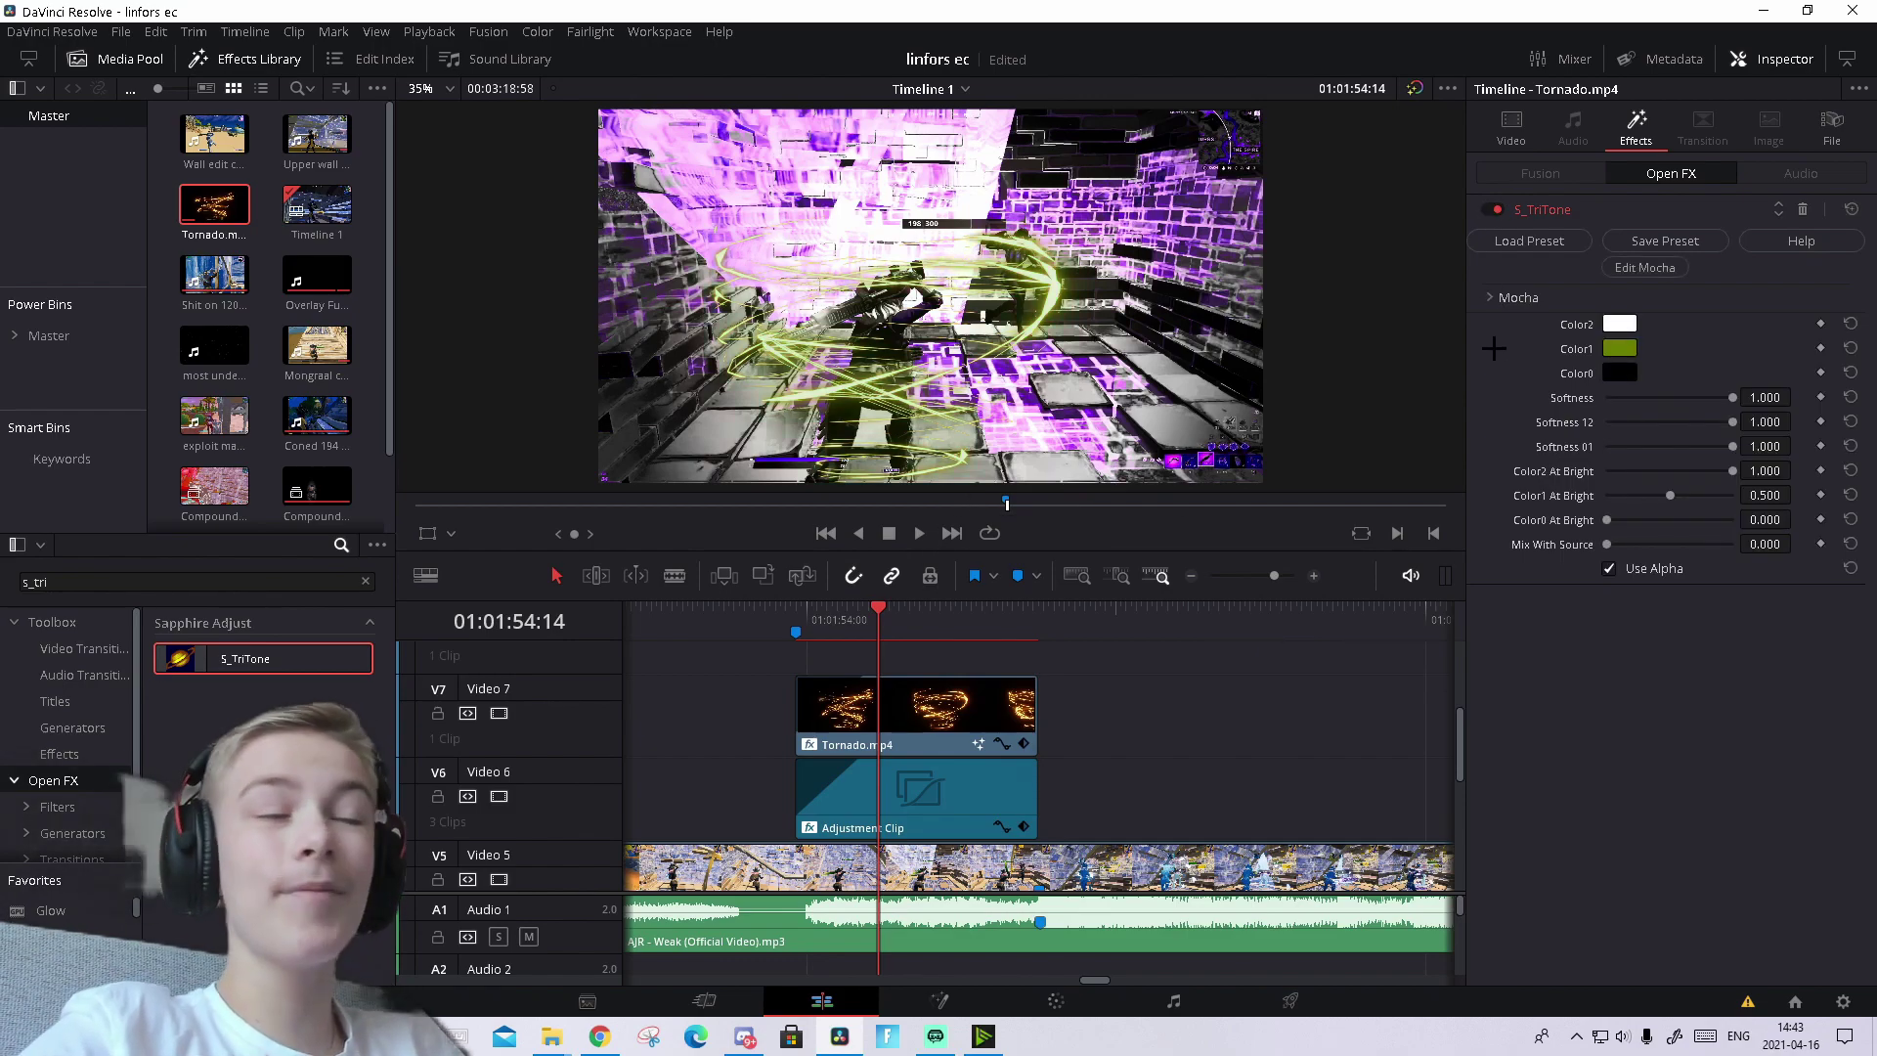